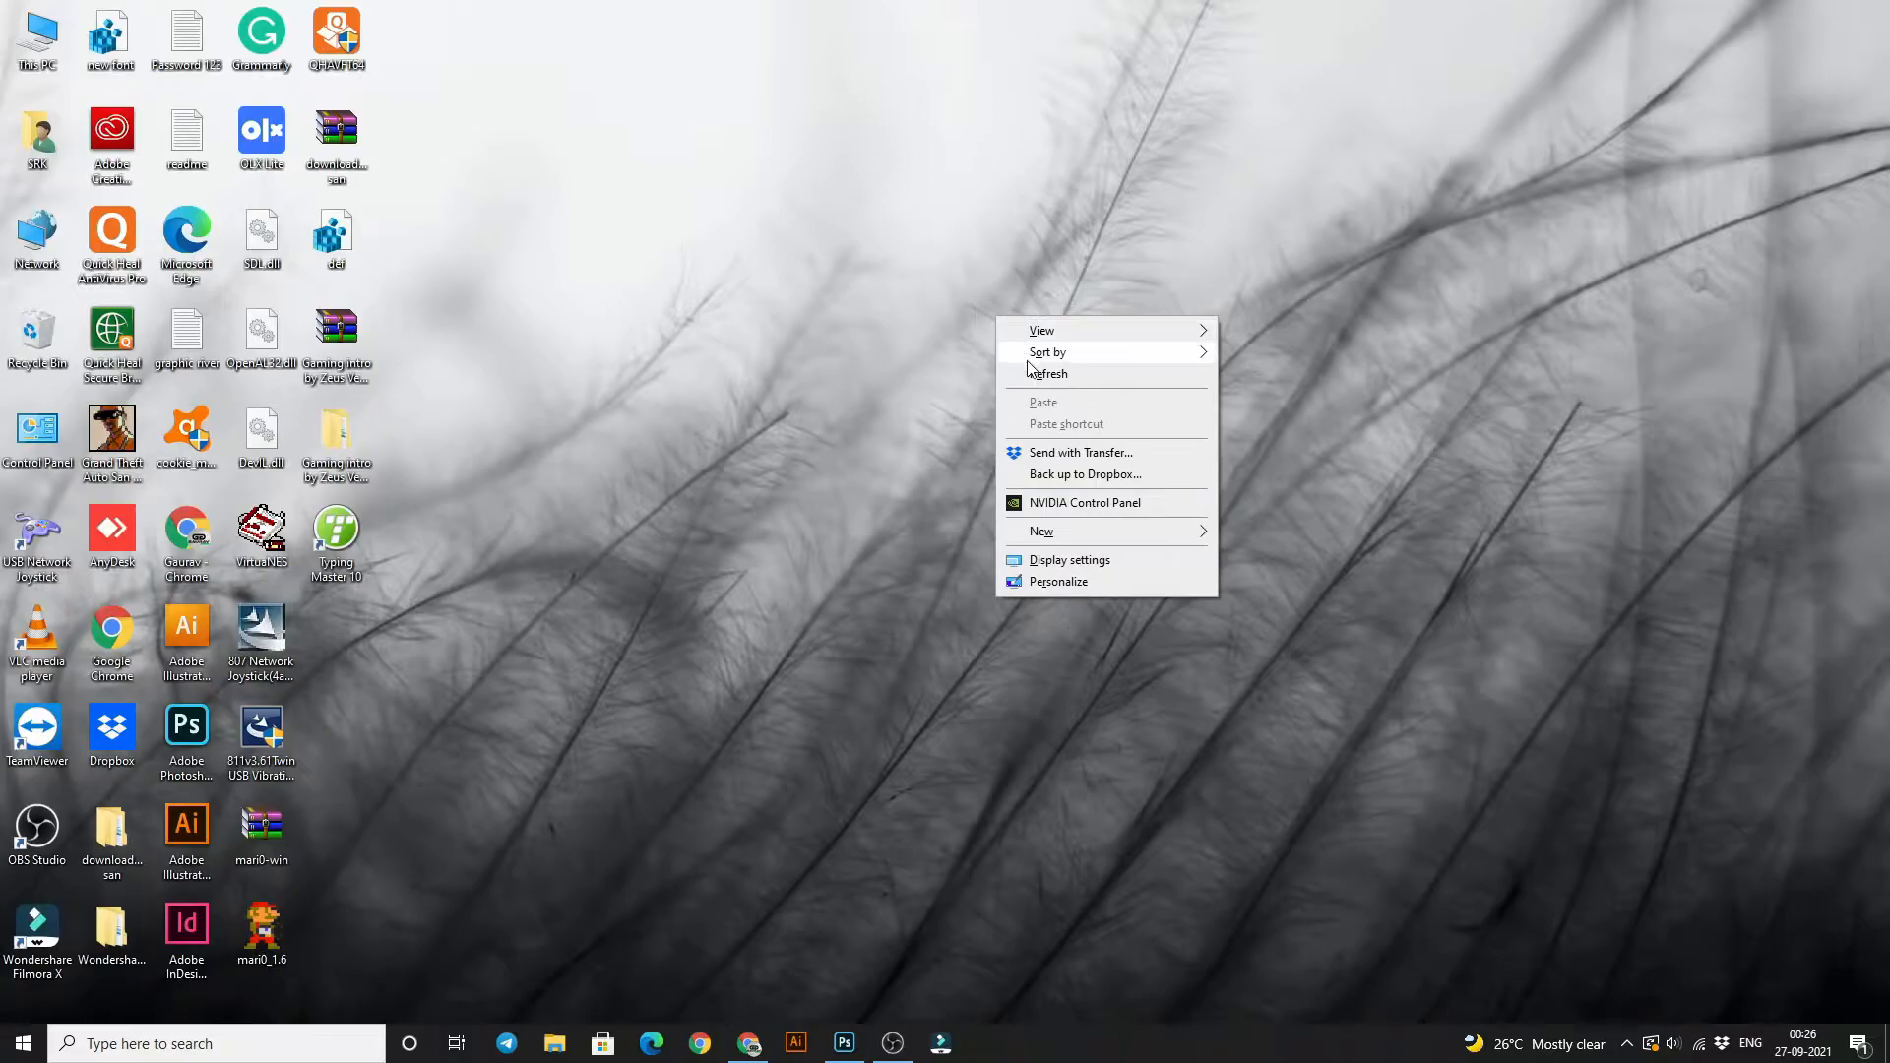
- Switch to Photoshop and hide every layer above the Background in the headphone poster, moving the Character panel aside
left_click(1032, 375)
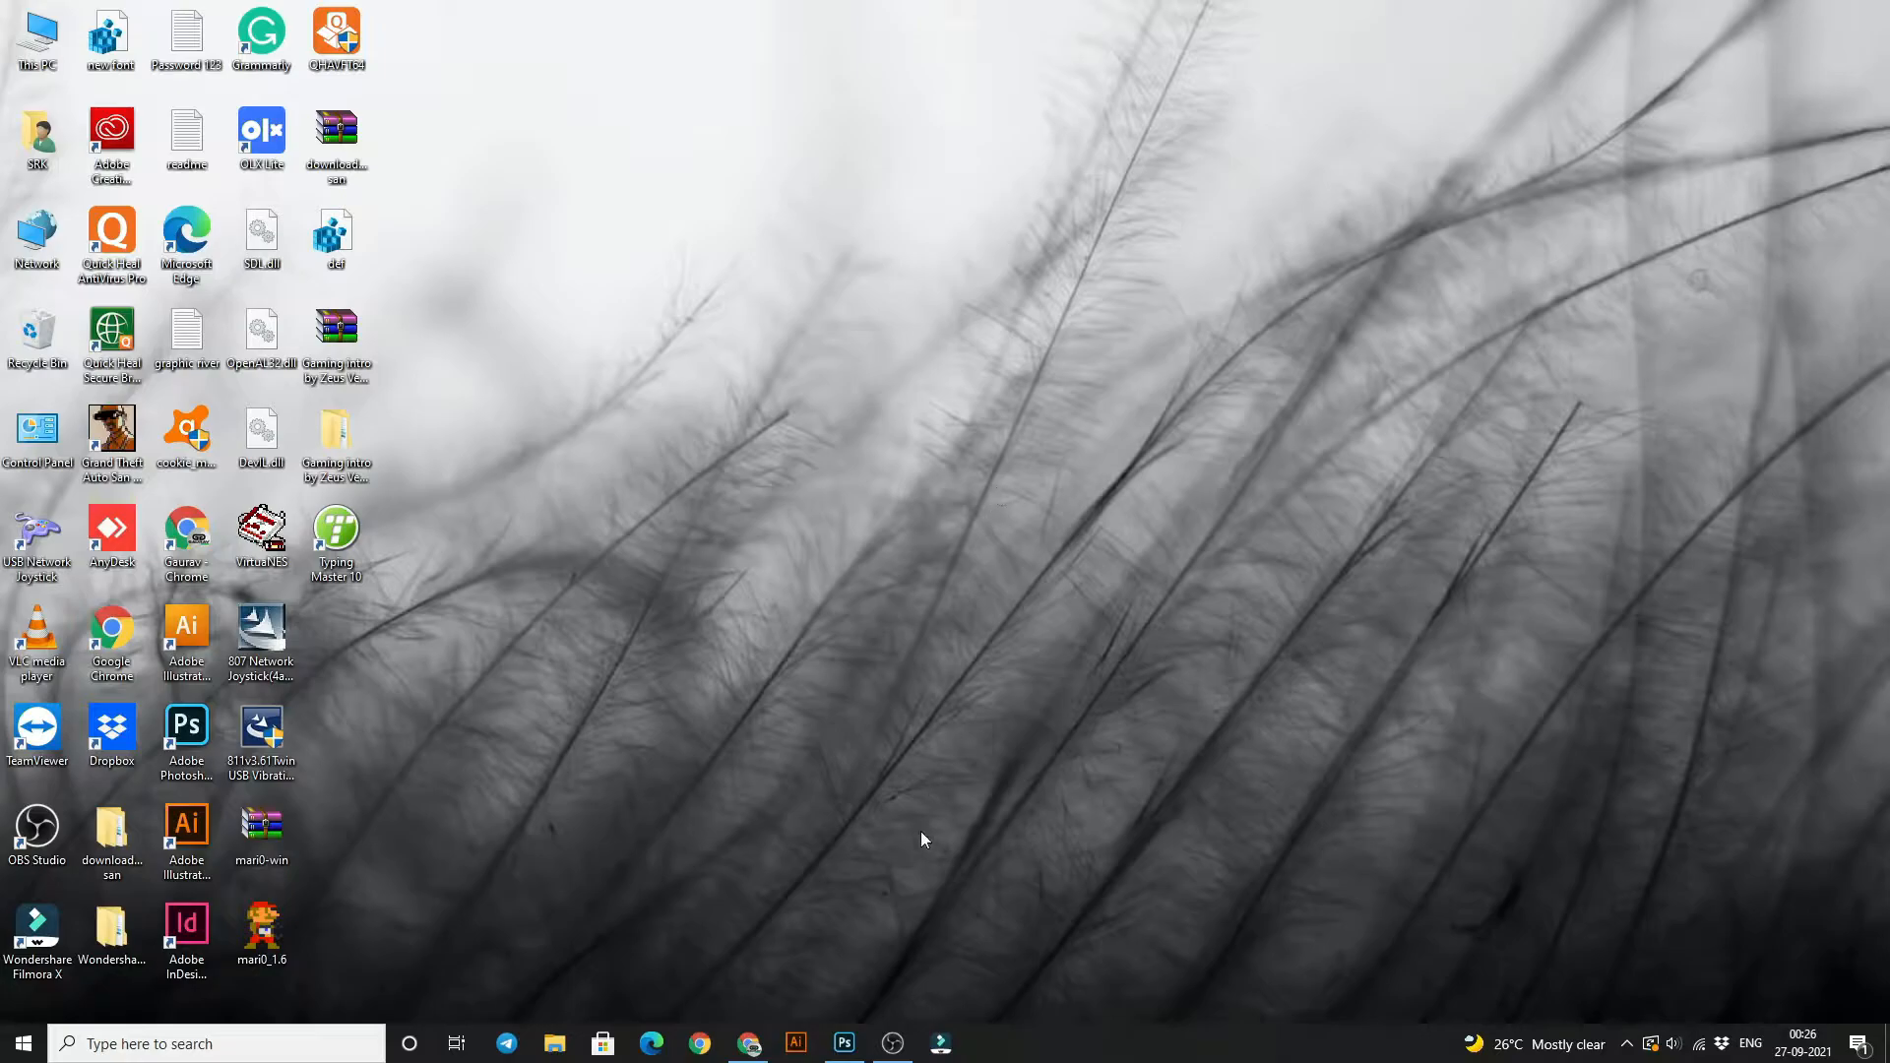
left_click(844, 1043)
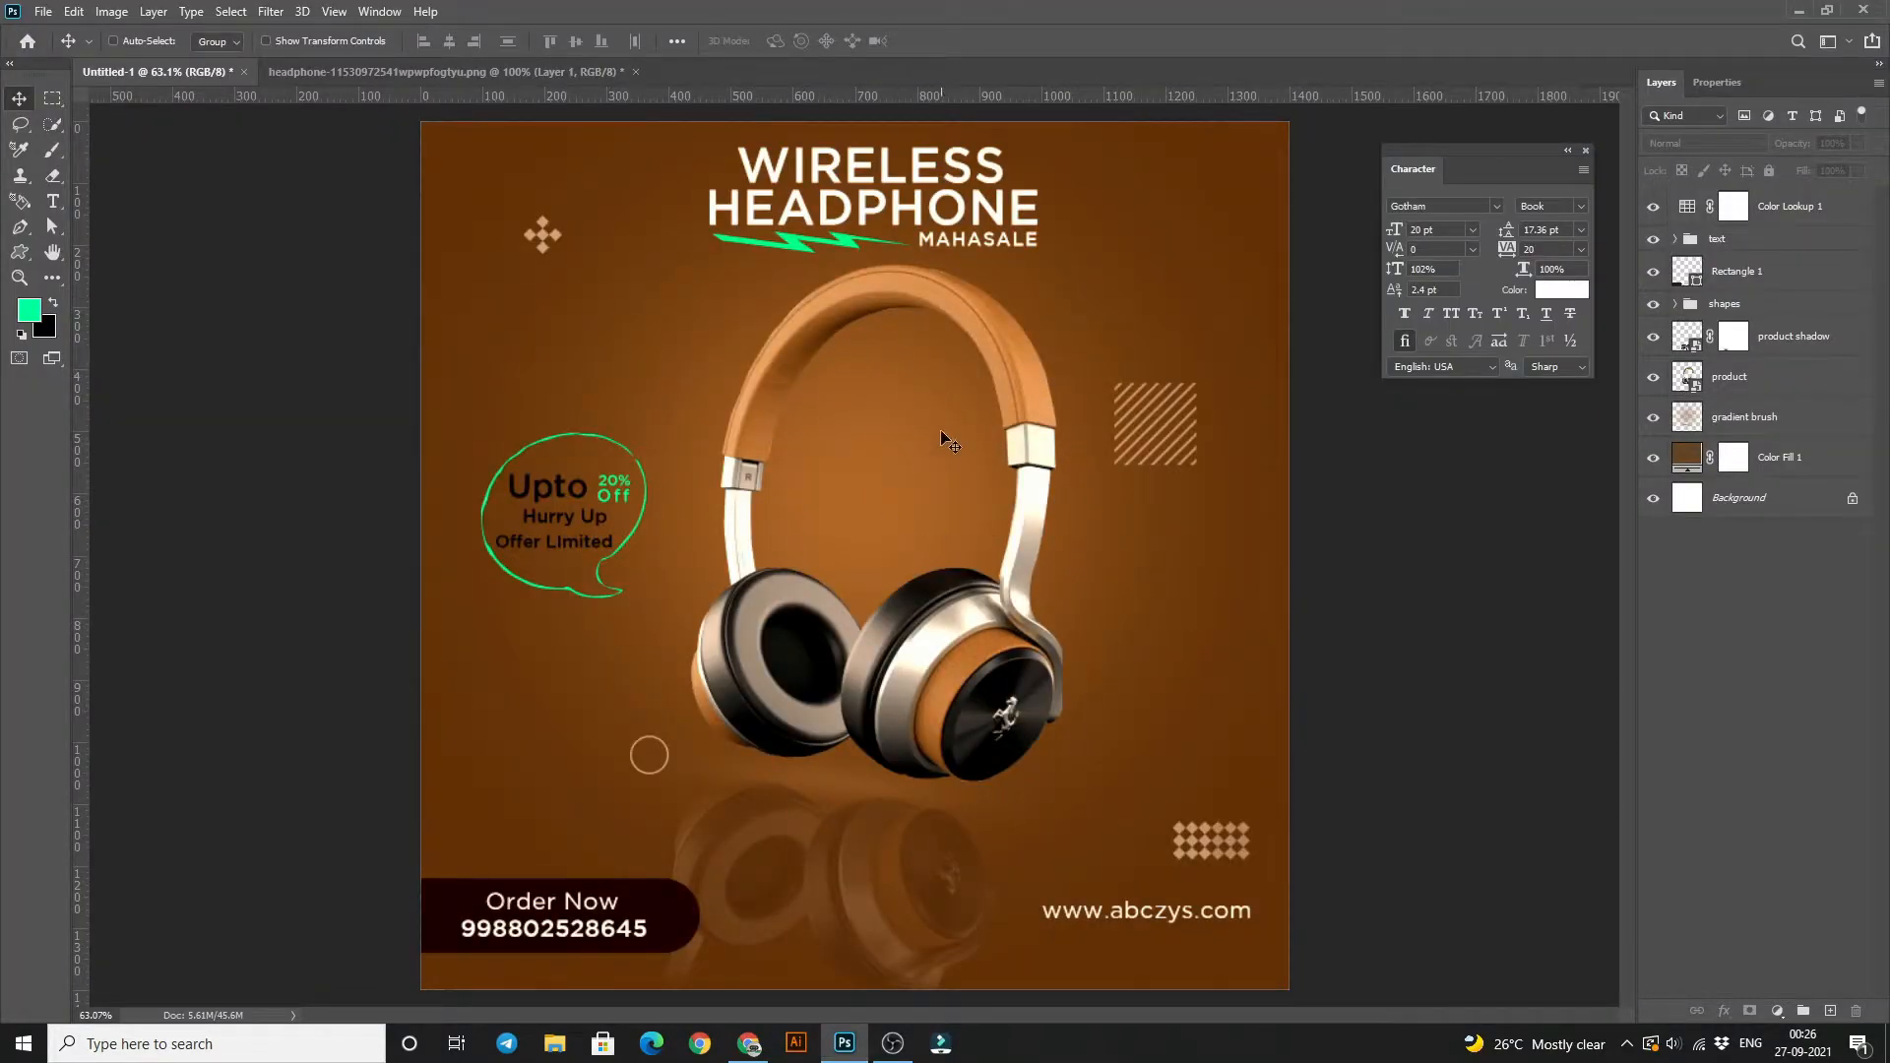
left_click_drag(1416, 153, 1380, 127)
left_click_drag(1653, 207, 1638, 449)
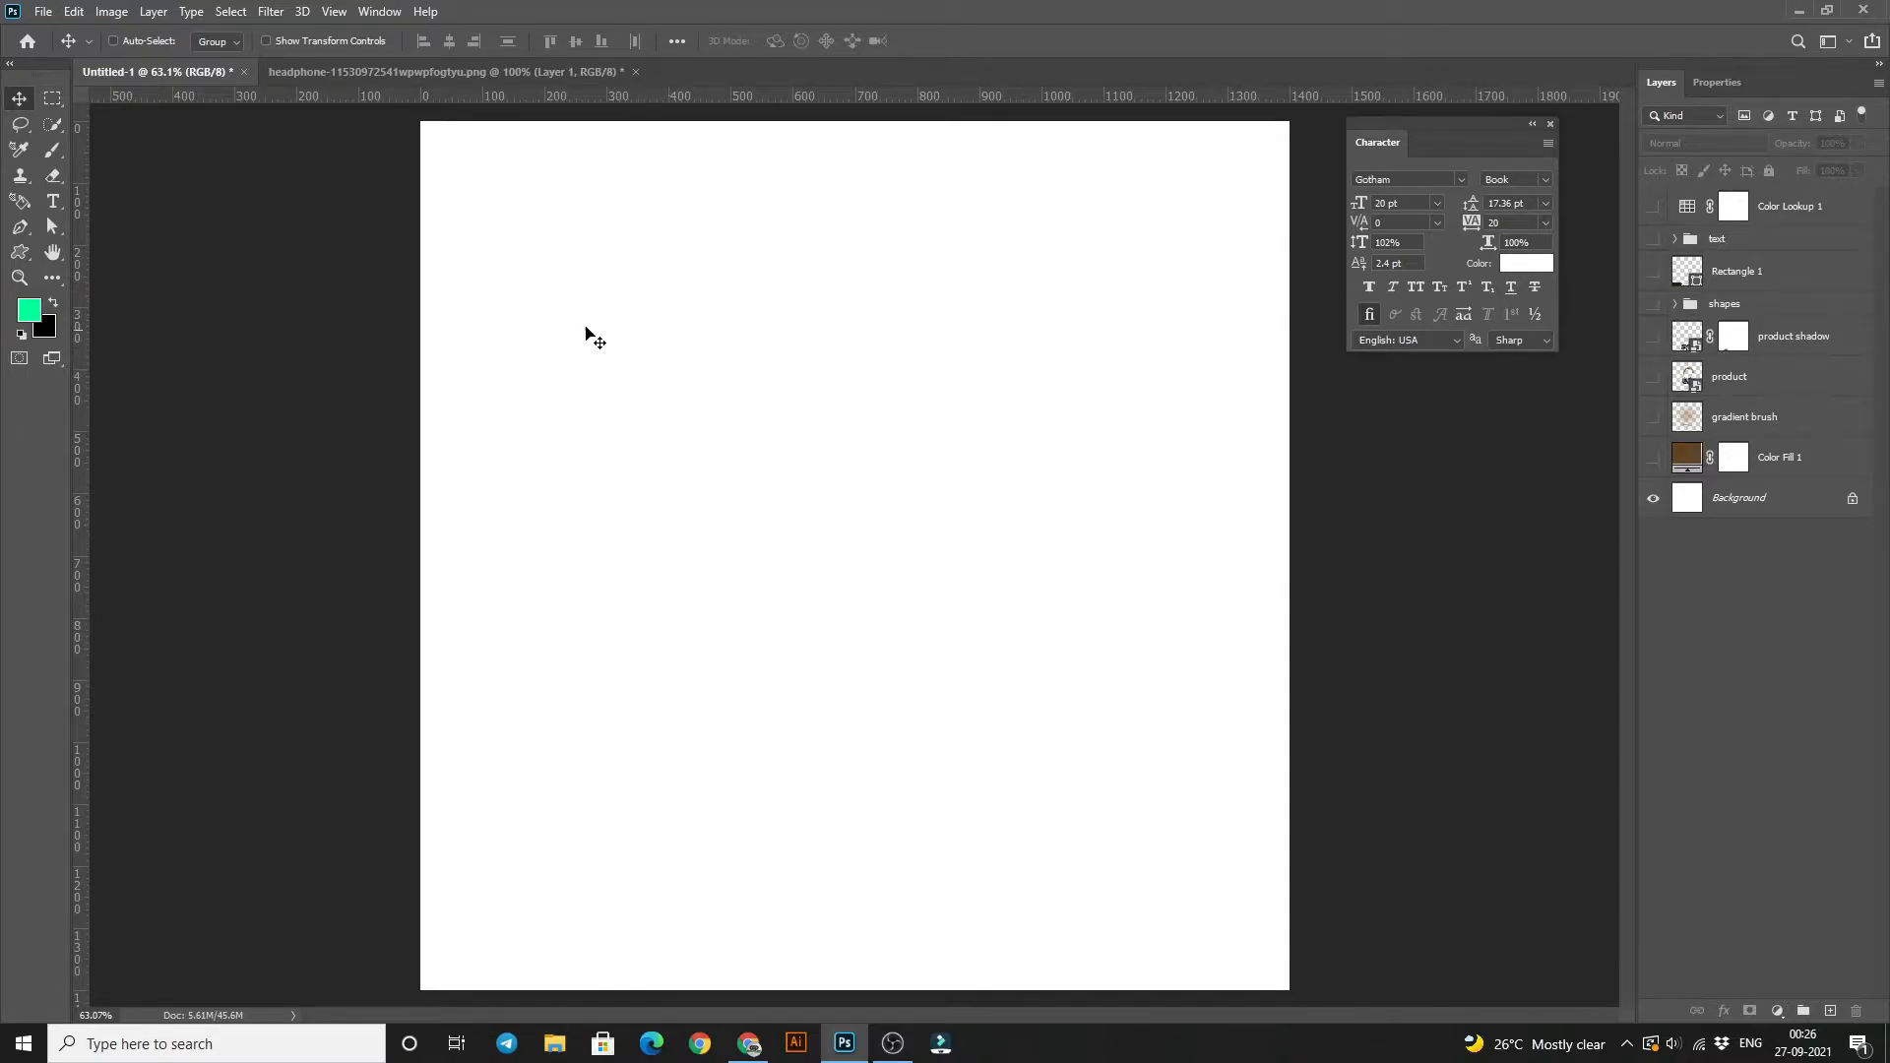
- Review the new document settings for the custom 1400 x 1400 px preset at 72 ppi and leave the dialog
left_click(43, 12)
left_click(49, 33)
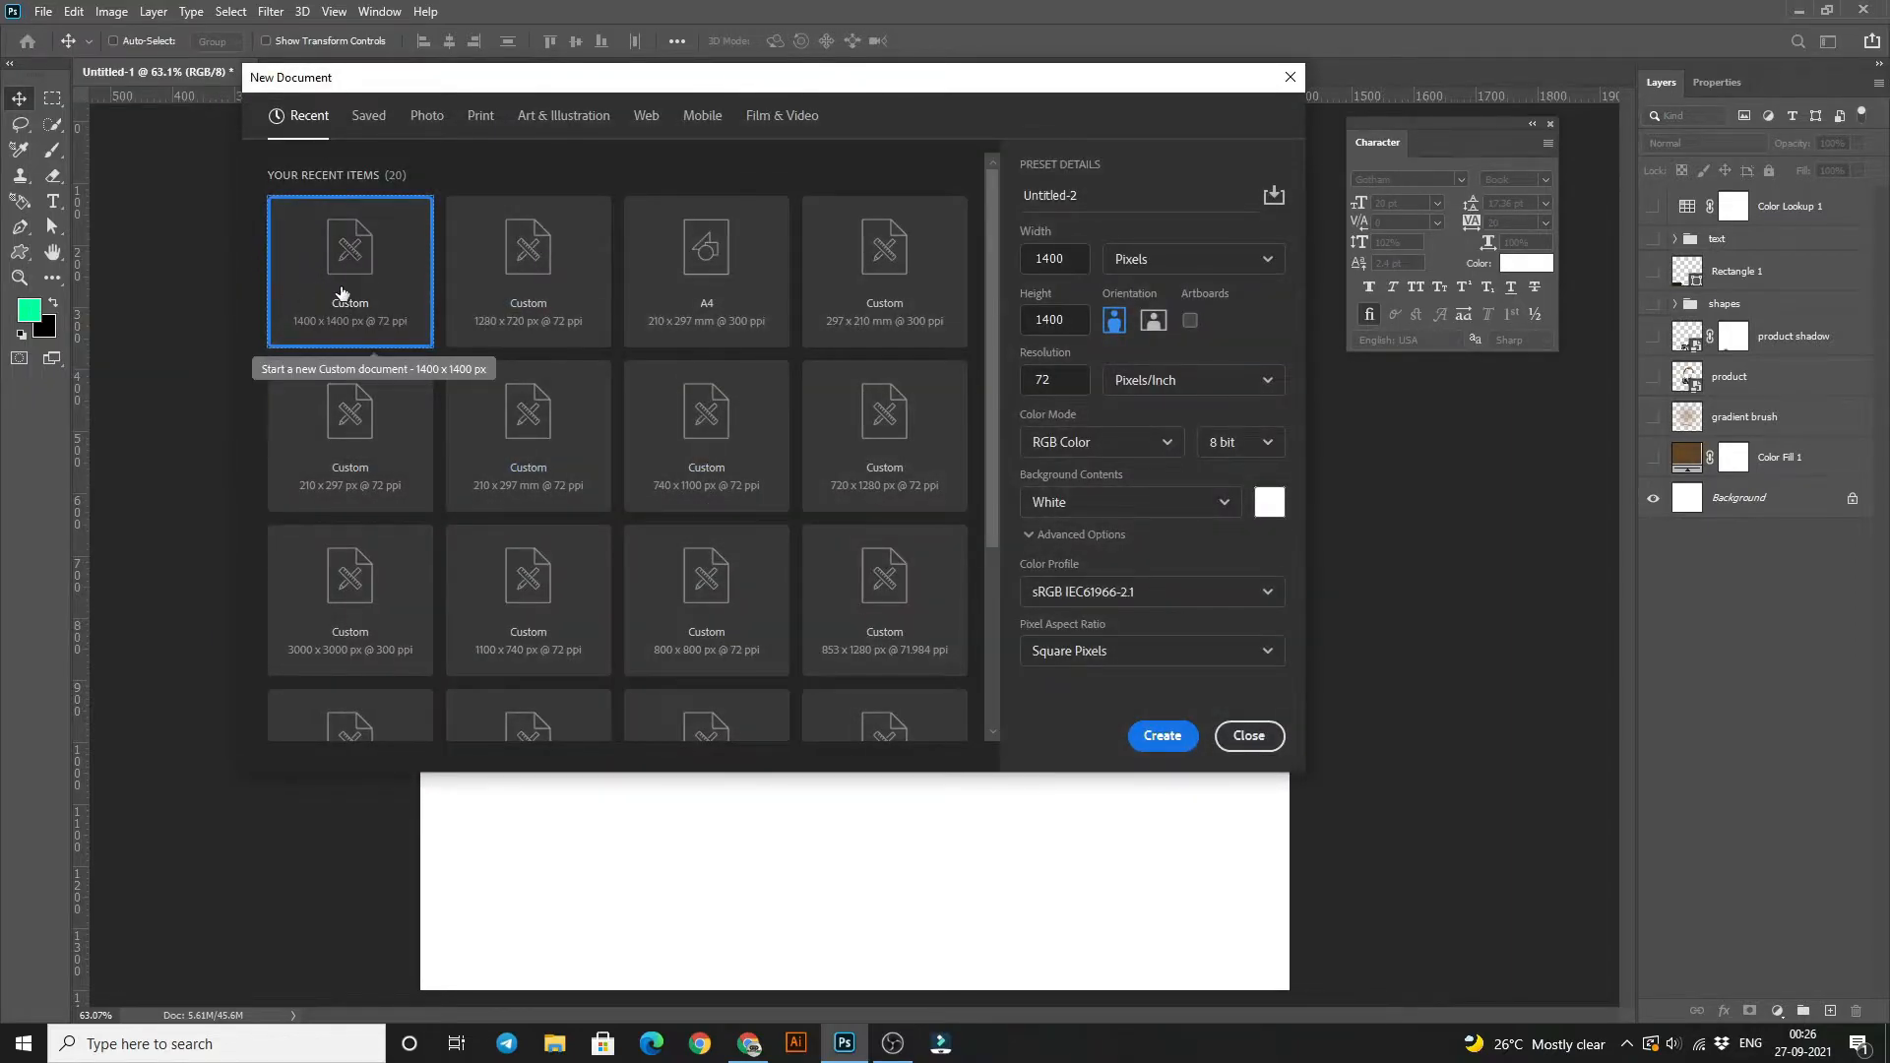
left_click(1152, 736)
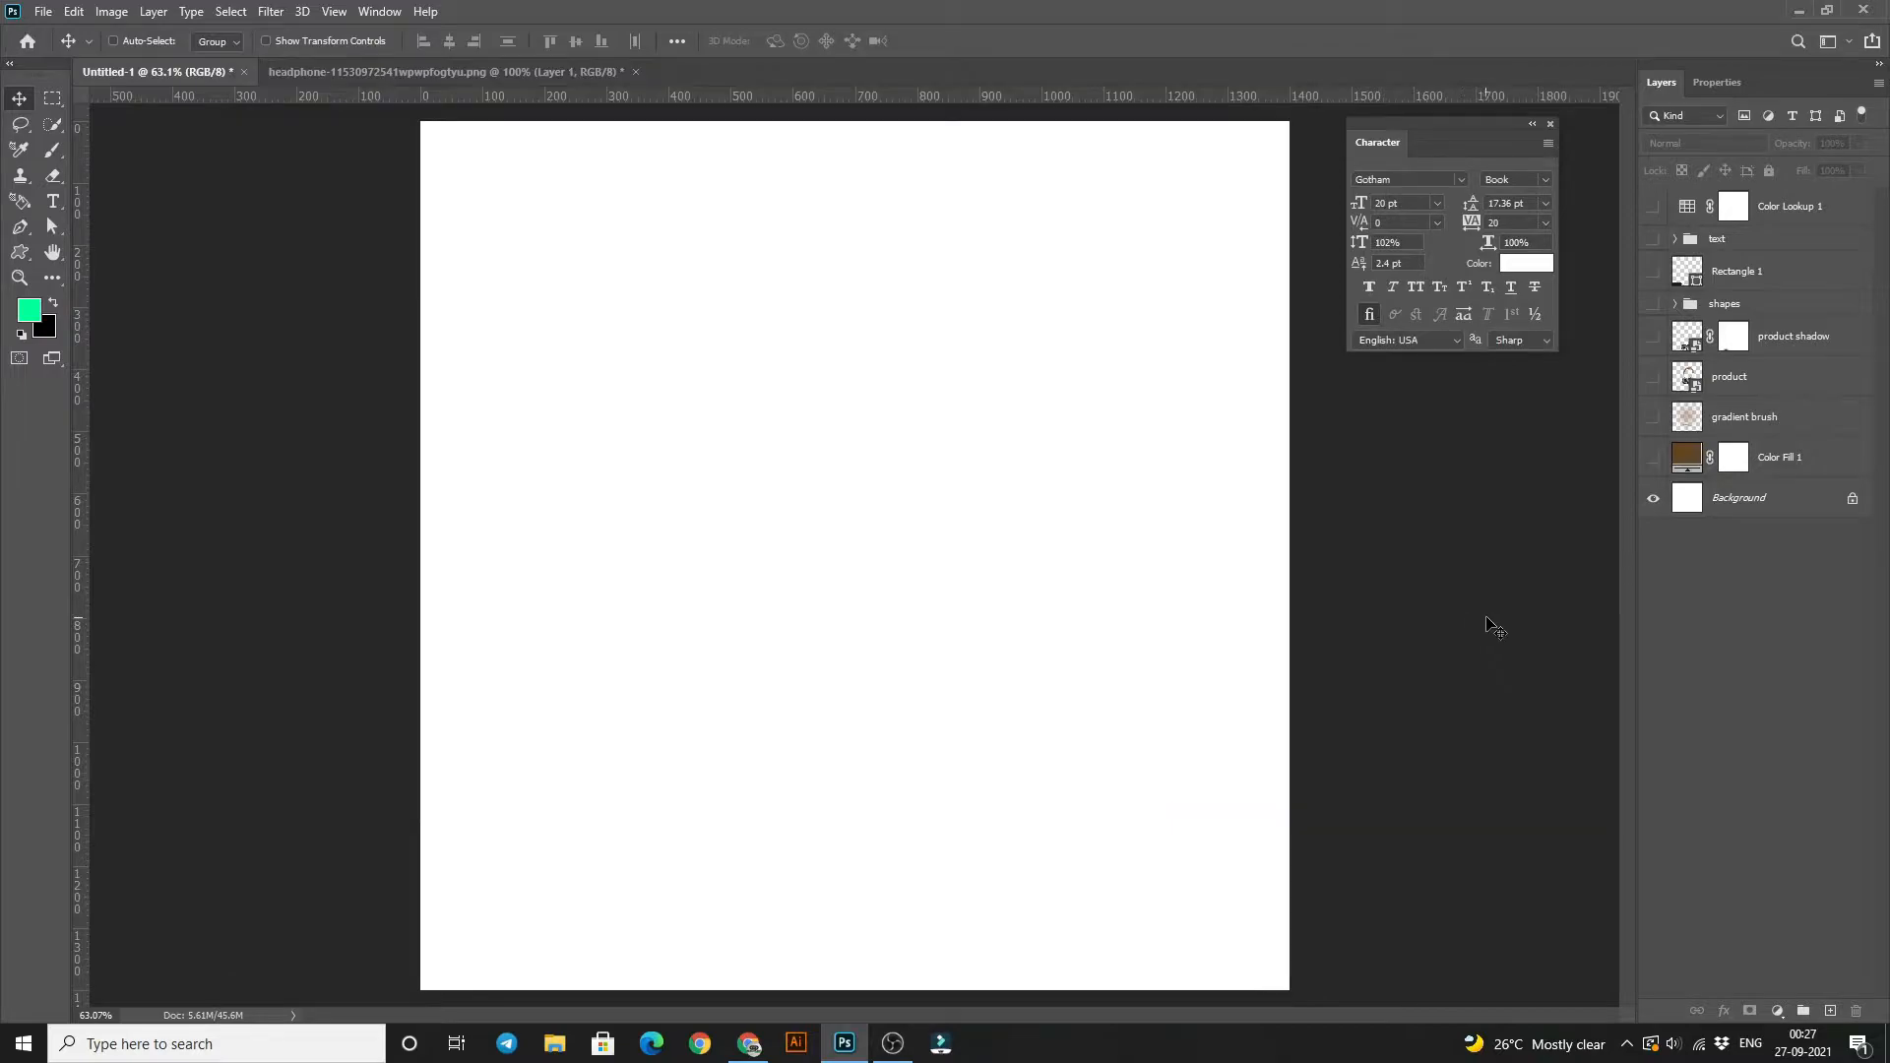
- Make the Color Fill 1 layer visible and review its solid colour and the available fill and adjustment layer types
left_click(1653, 459)
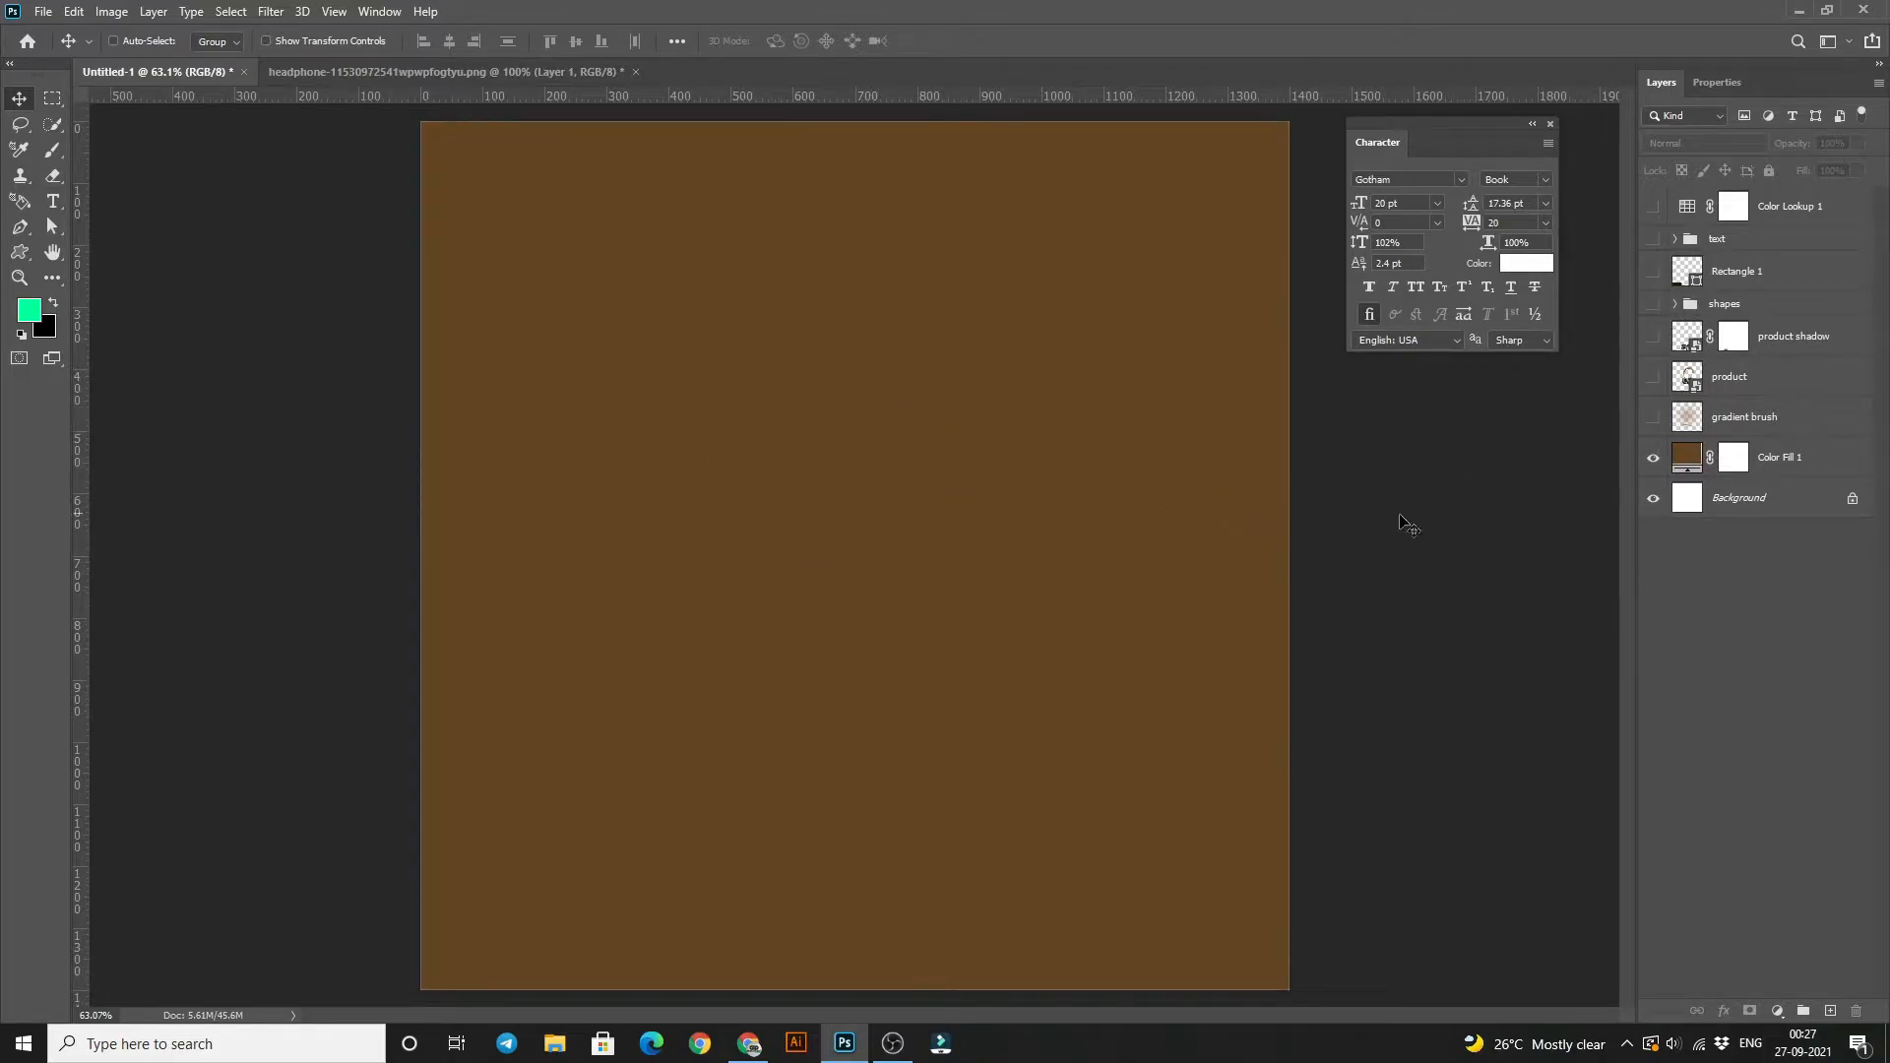
double_click(1693, 459)
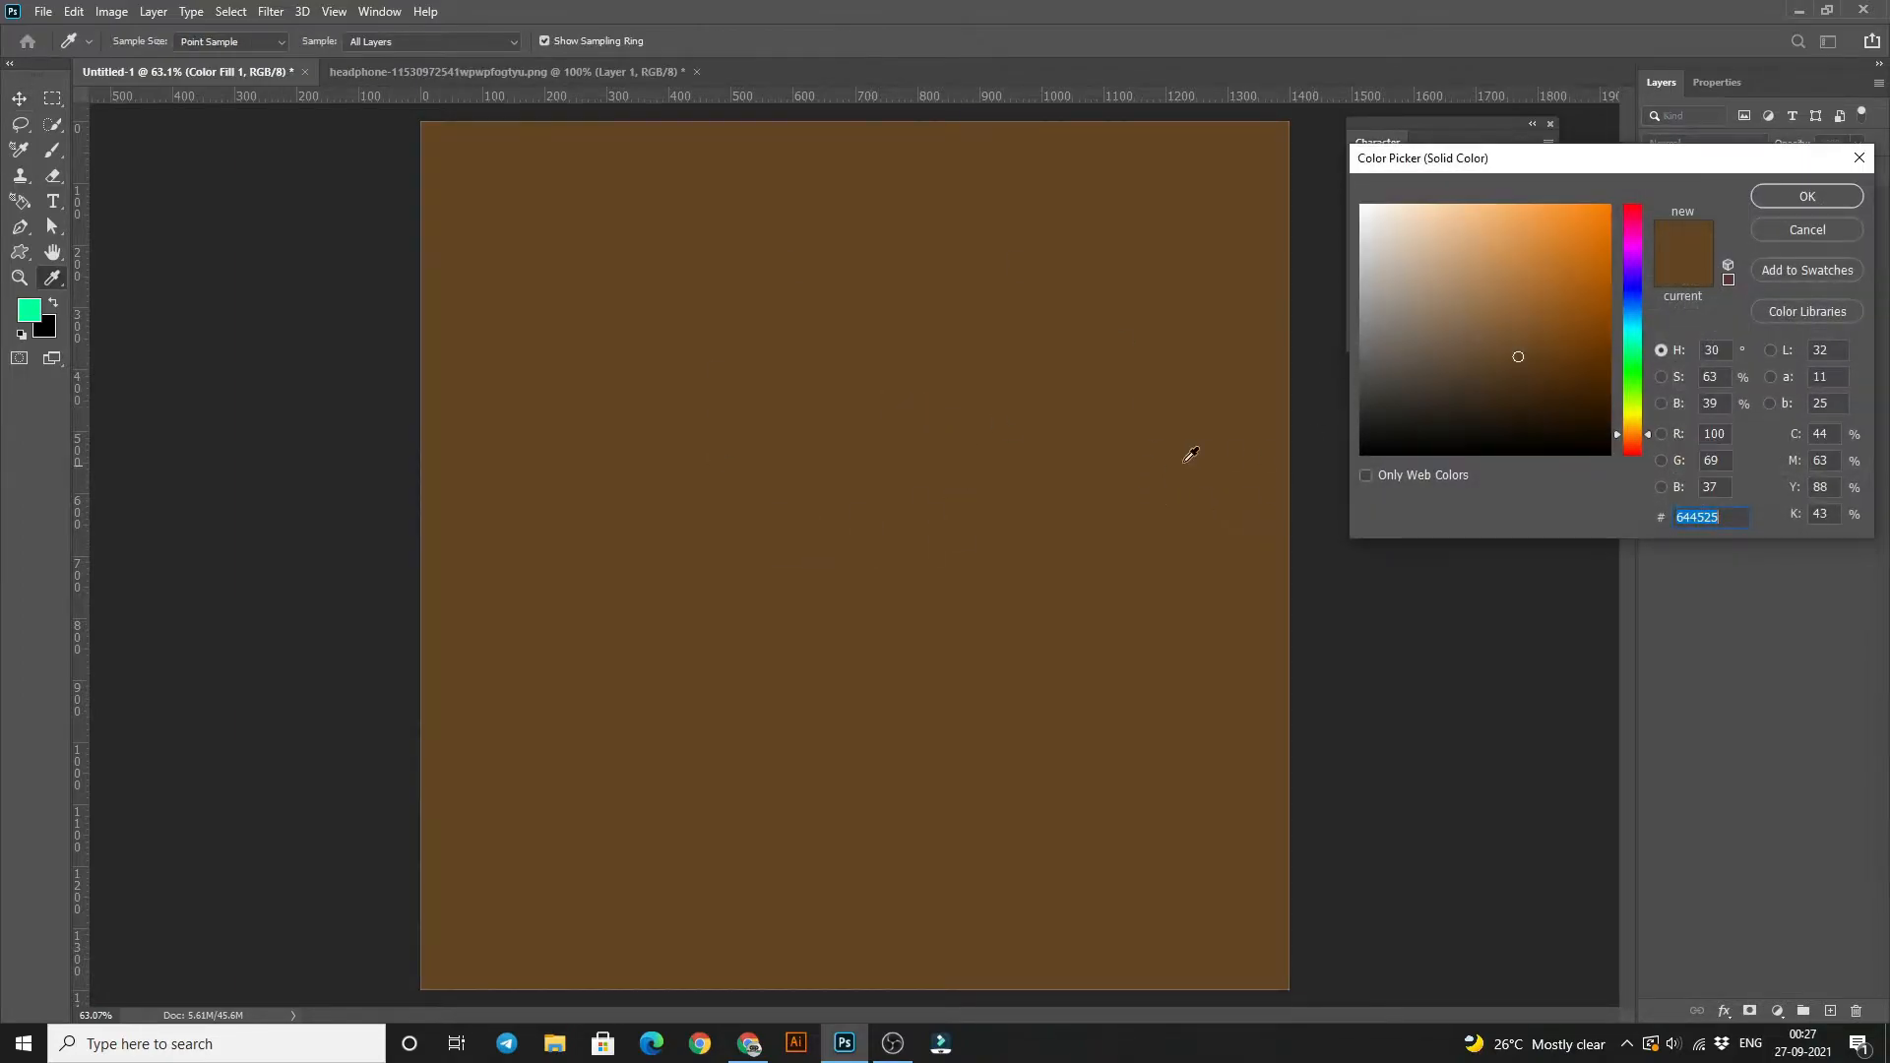
left_click(1789, 196)
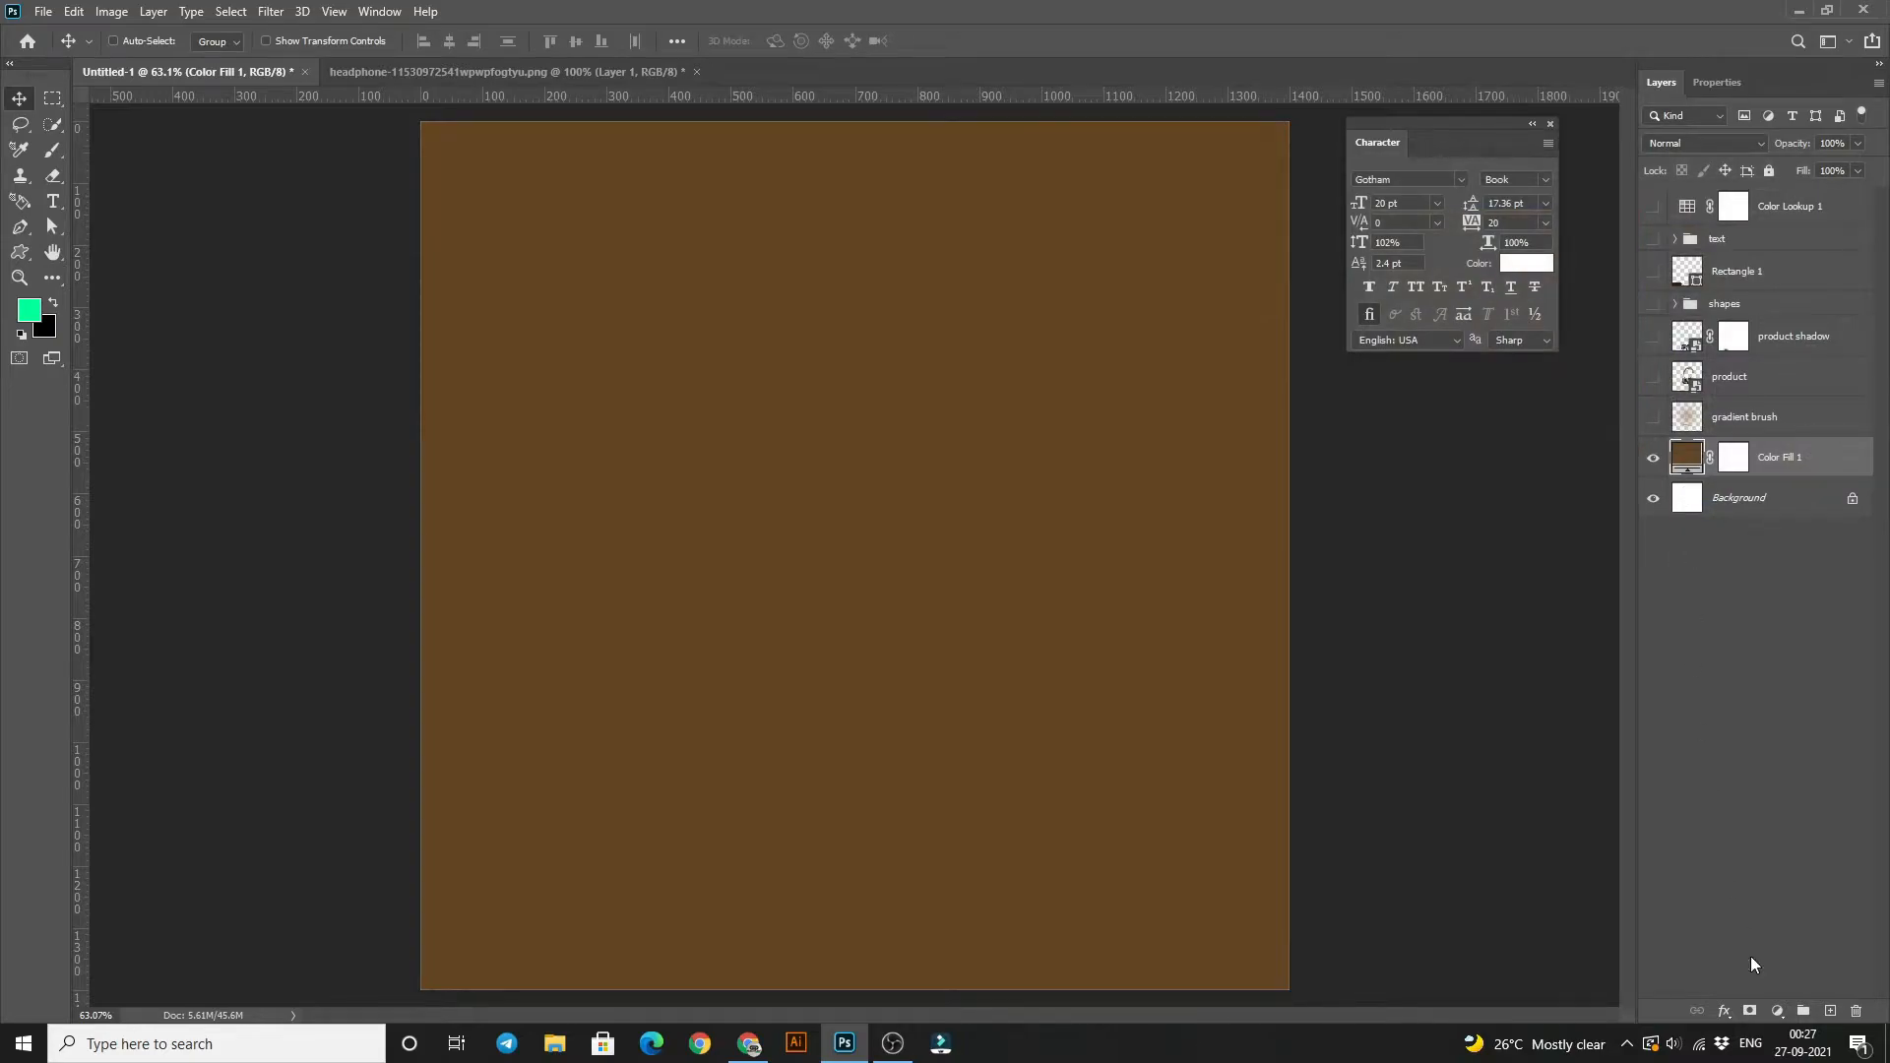
left_click(1777, 1011)
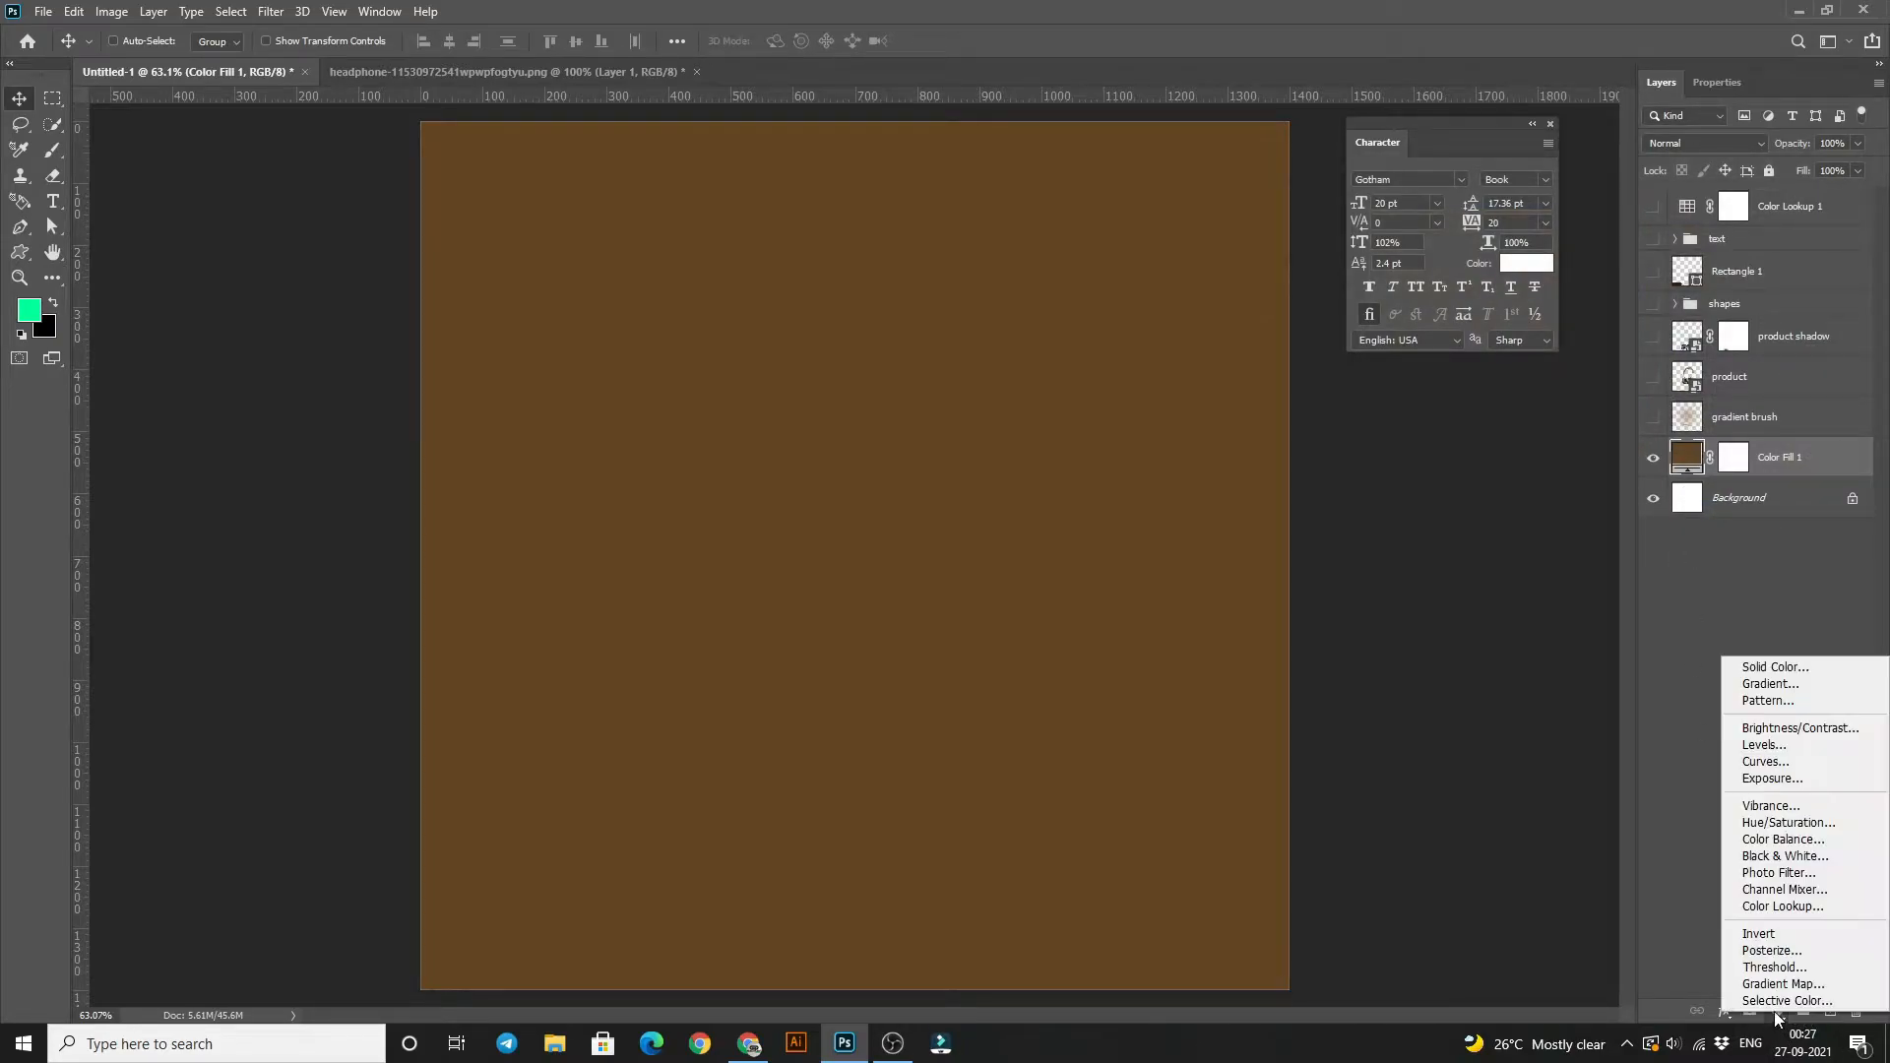
left_click(1660, 541)
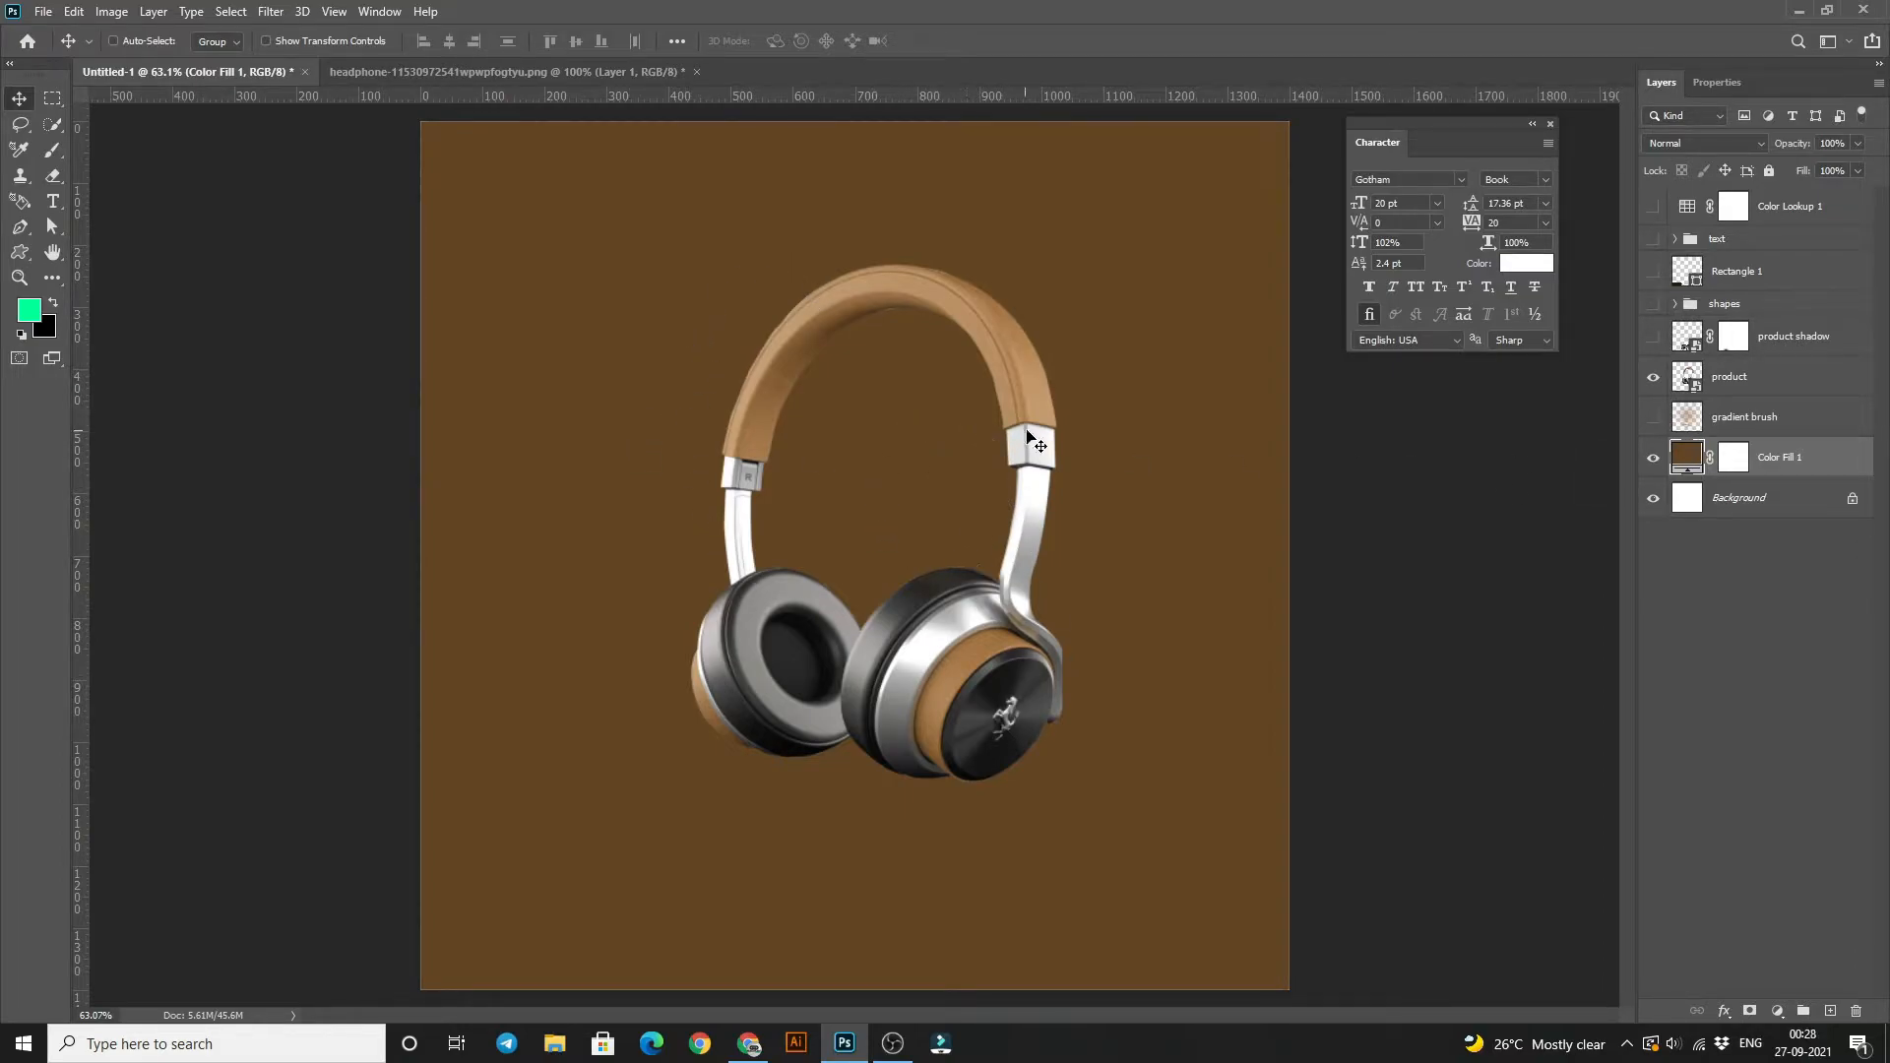
- Make the gradient brush layer visible and select it for painting with the Brush tool
left_click(1653, 416)
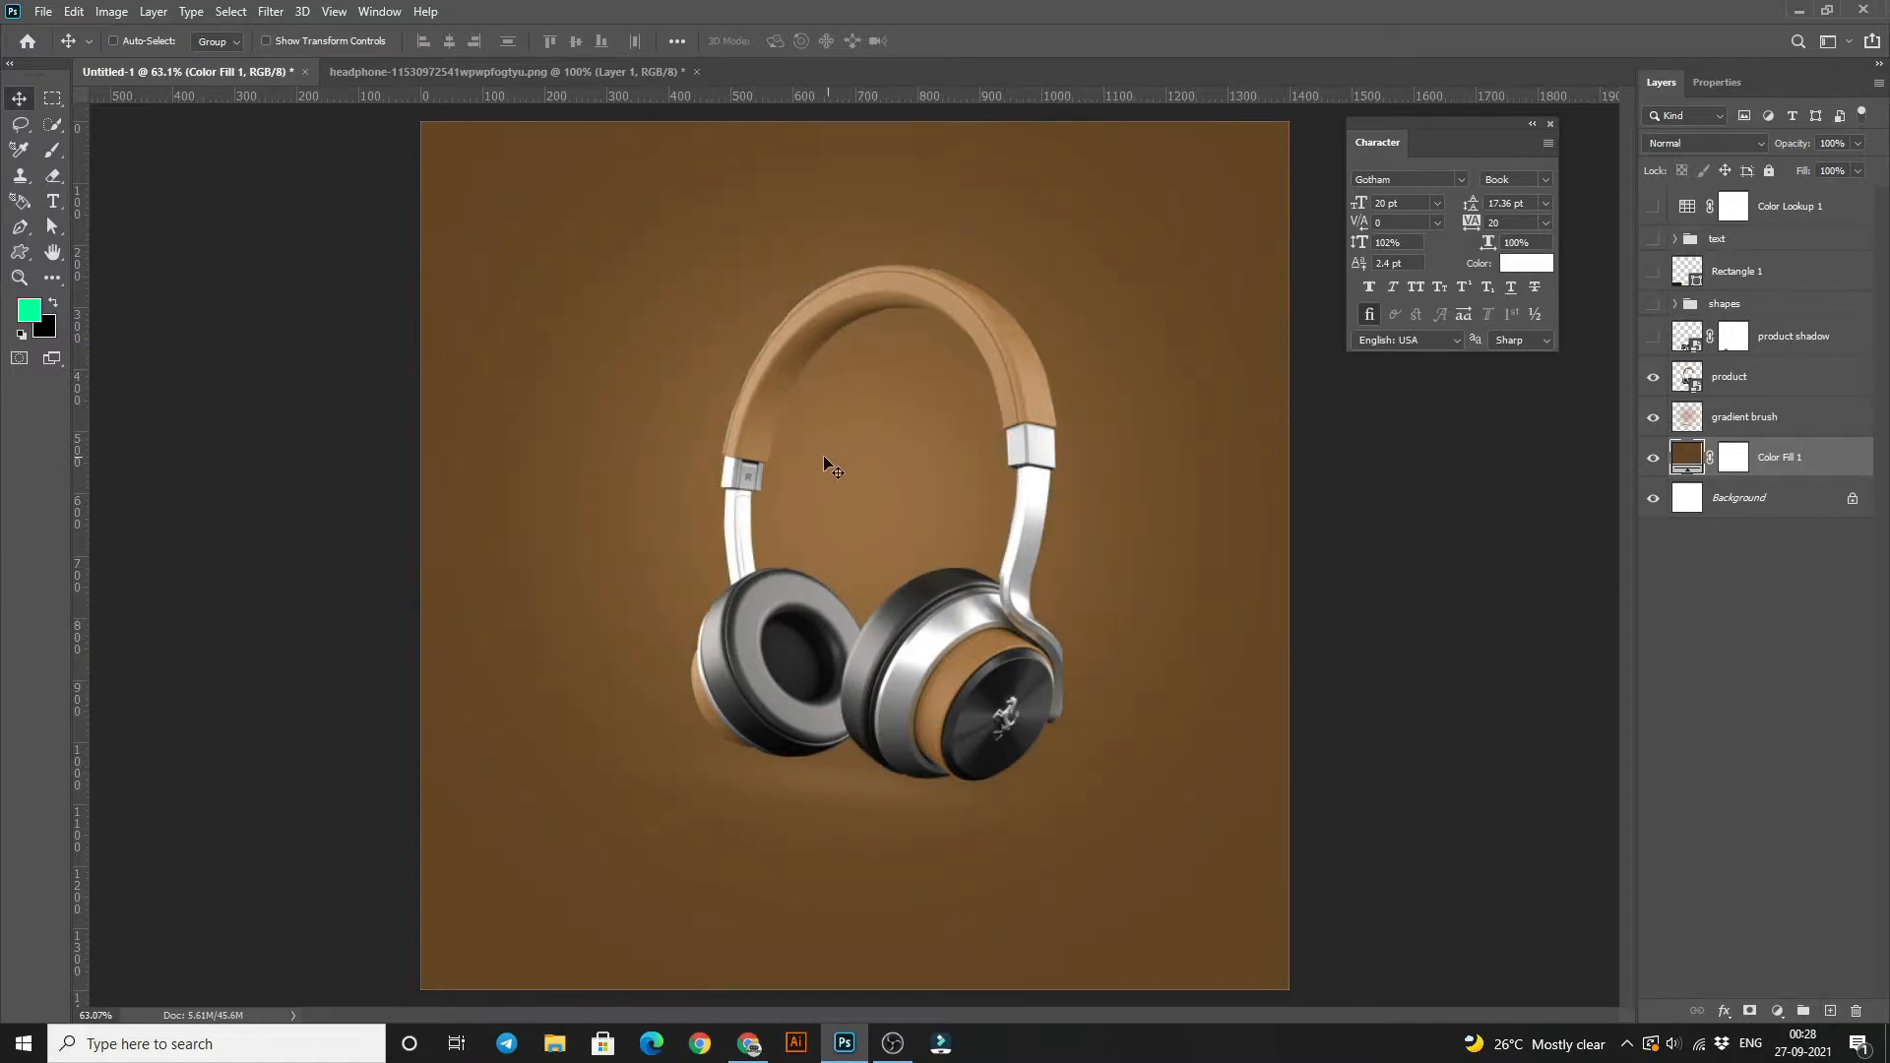
left_click(55, 155)
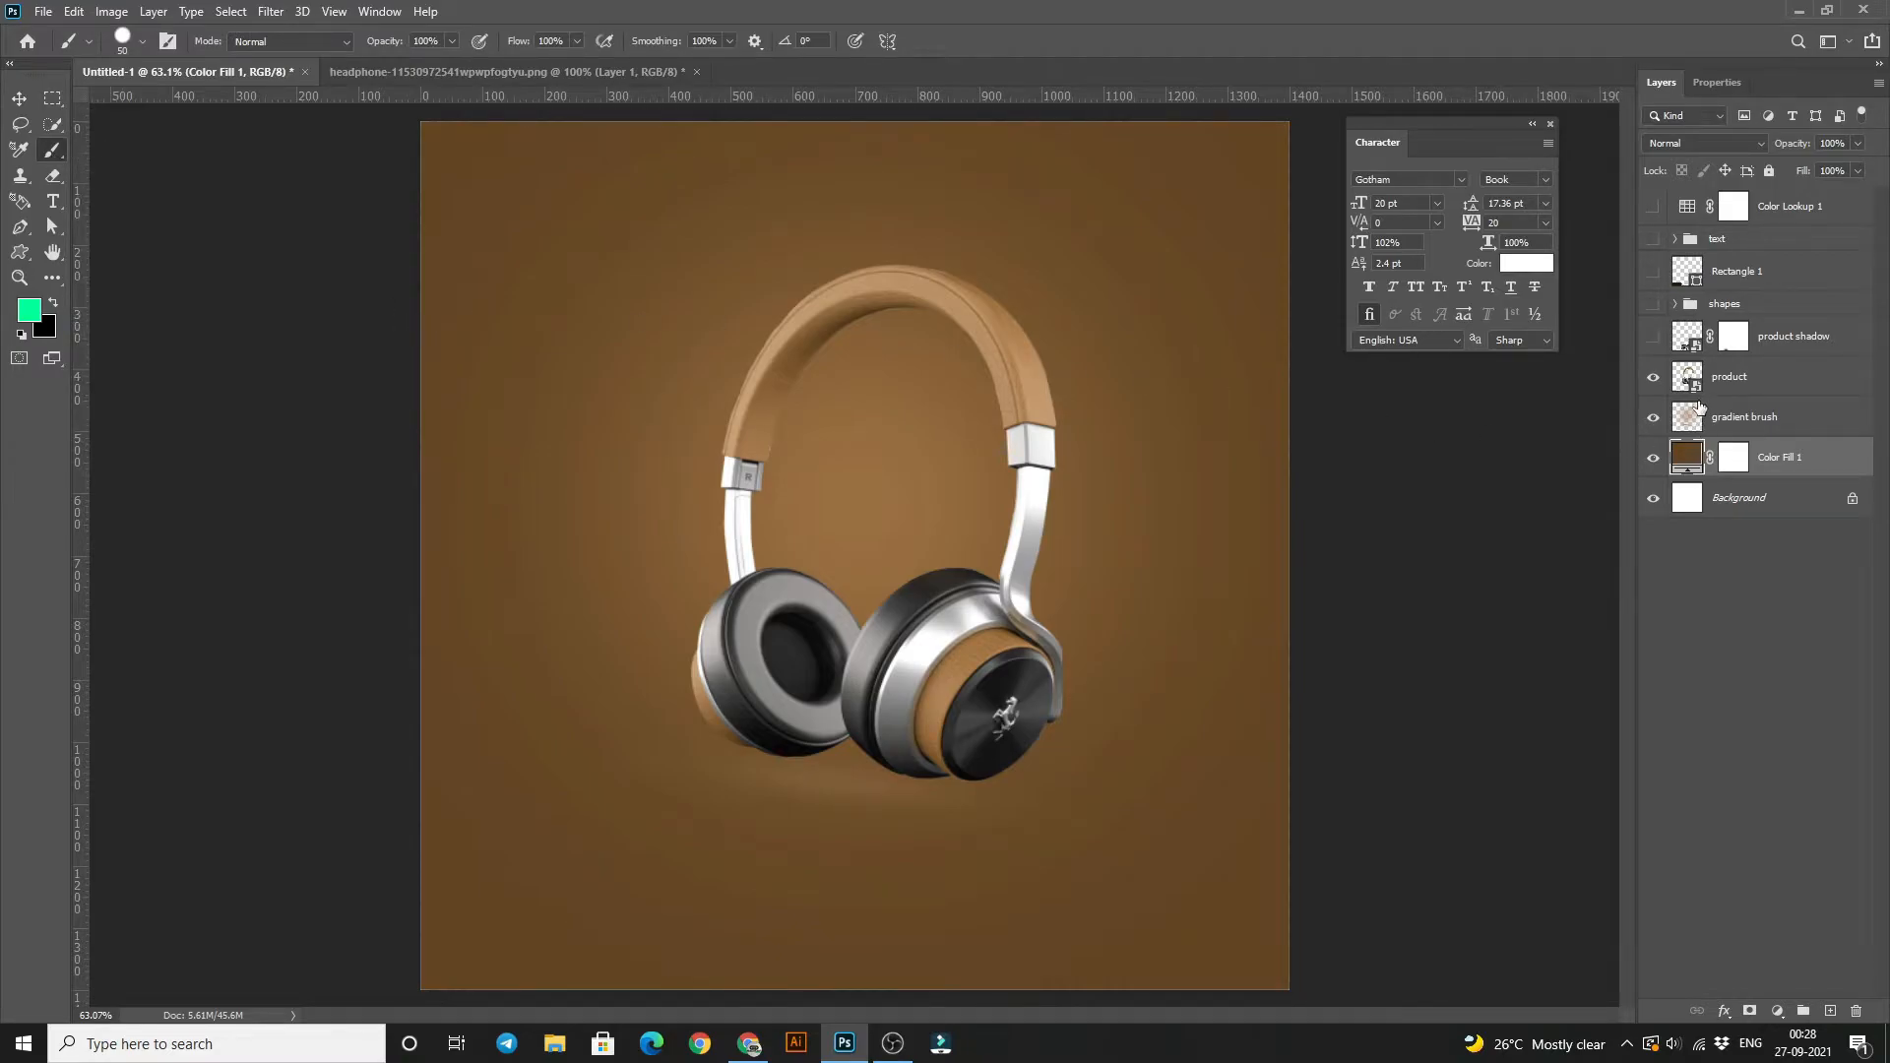
left_click(1697, 413)
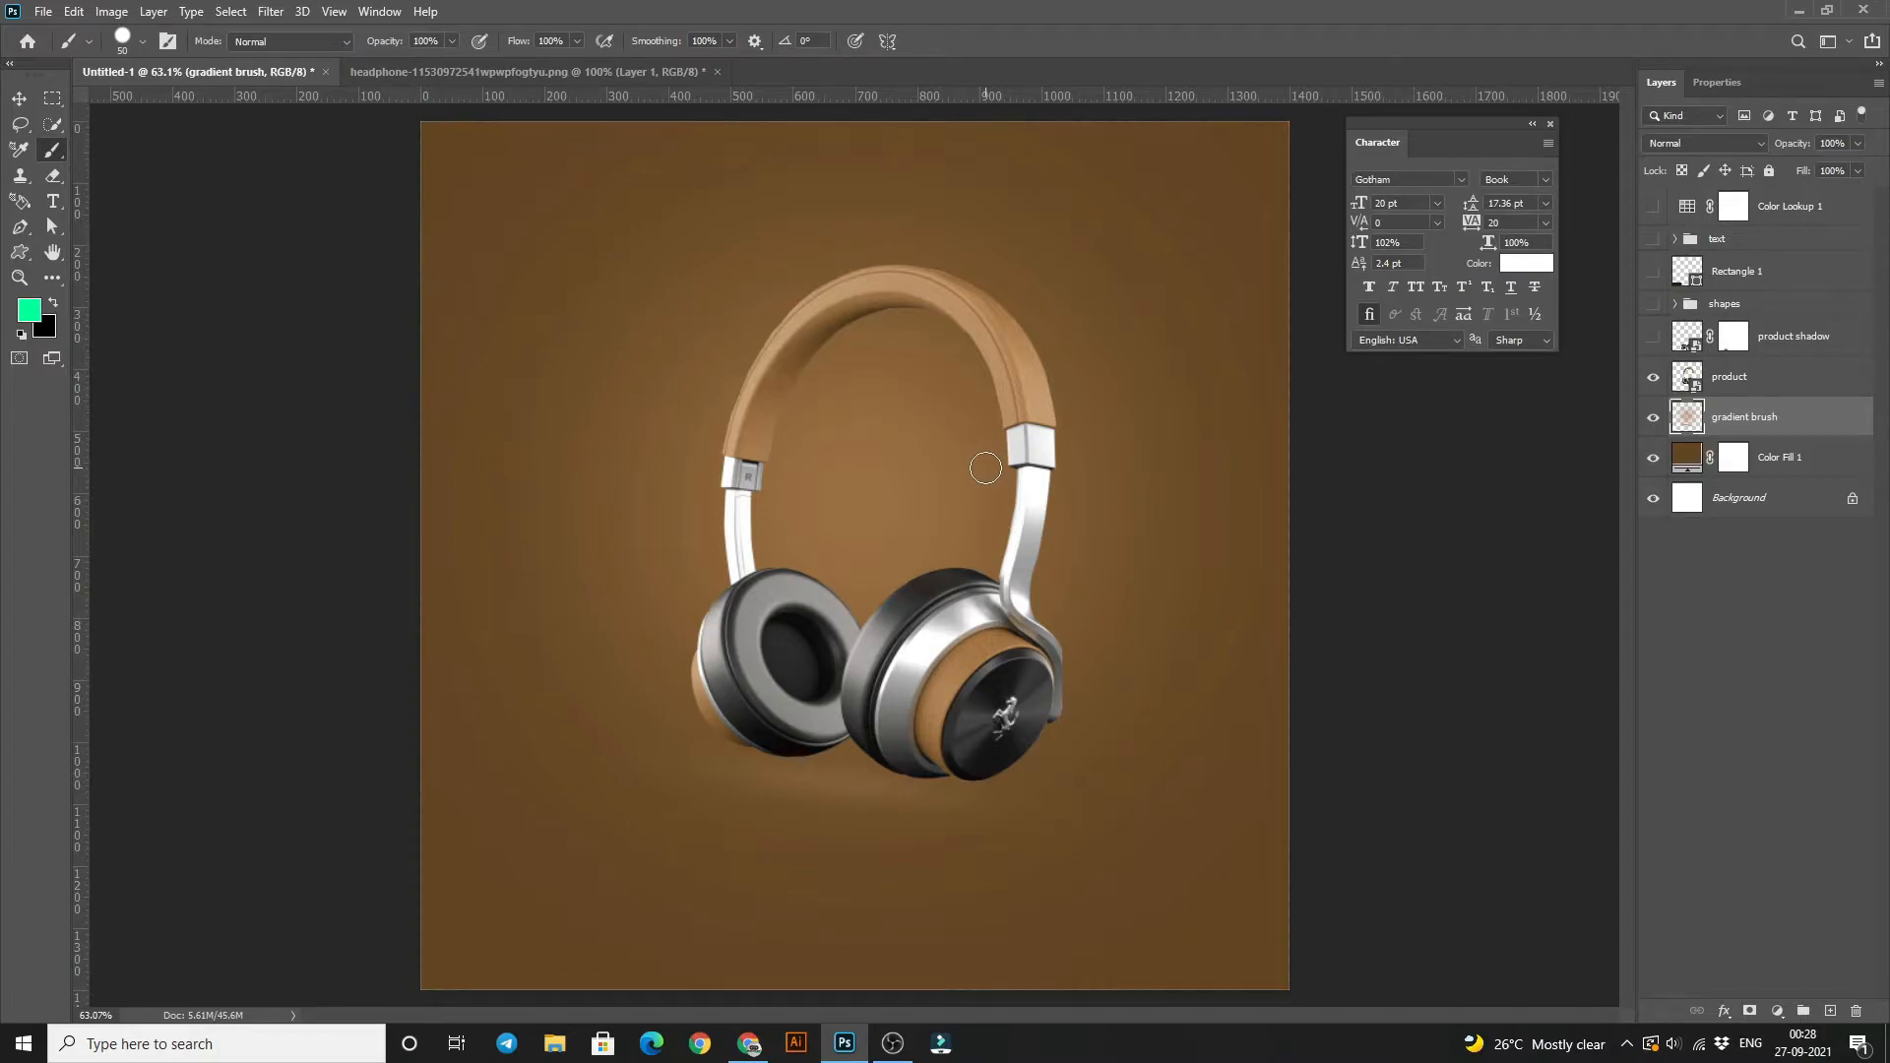
- Enlarge the brush to 1000 px, test it on the canvas, and switch it to the Soft Round preset
key("]")
key("]")
key("]")
key("]")
key("]")
key("]")
key("]")
key("]")
key("]")
key("]")
key("]")
key("]")
key("]")
key("]")
key("]")
key("]")
key("]")
key("]")
key("]")
key("]")
key("[")
key("[")
key("[")
key("[")
key("[")
key("[")
key("[")
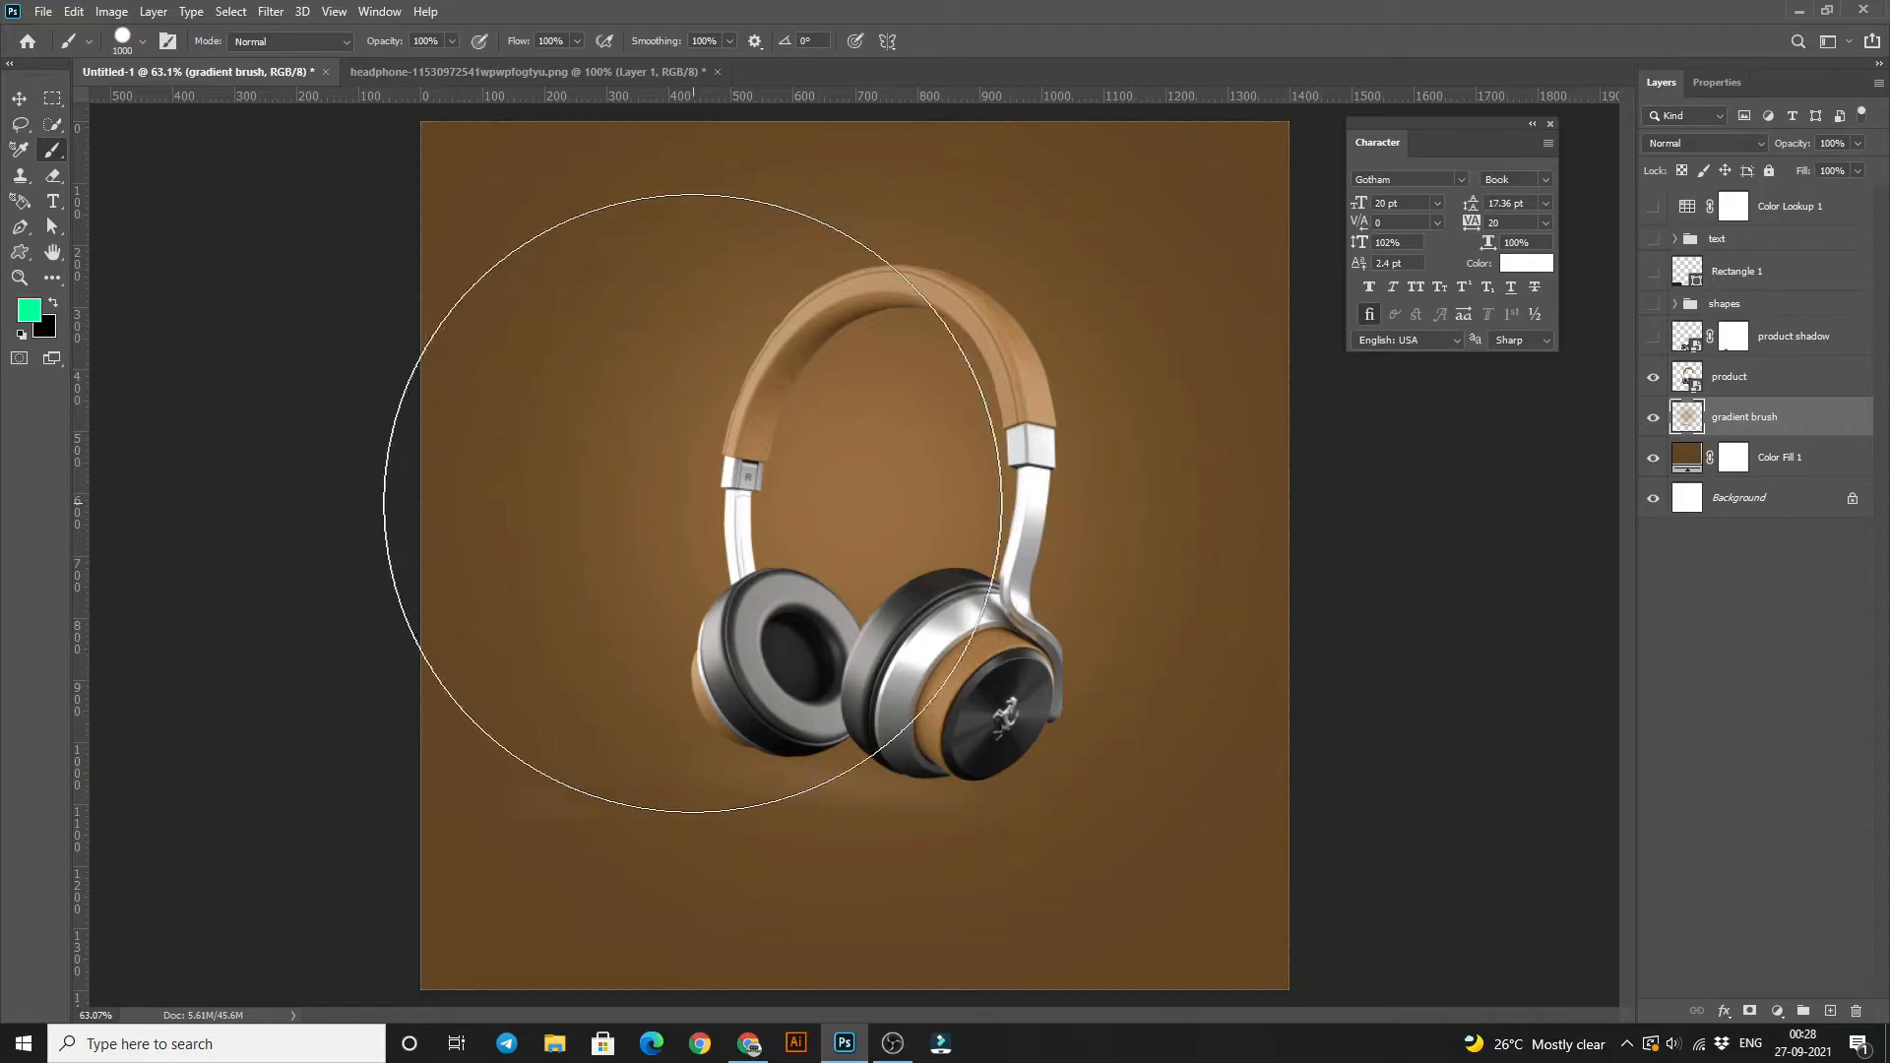
left_click(884, 522)
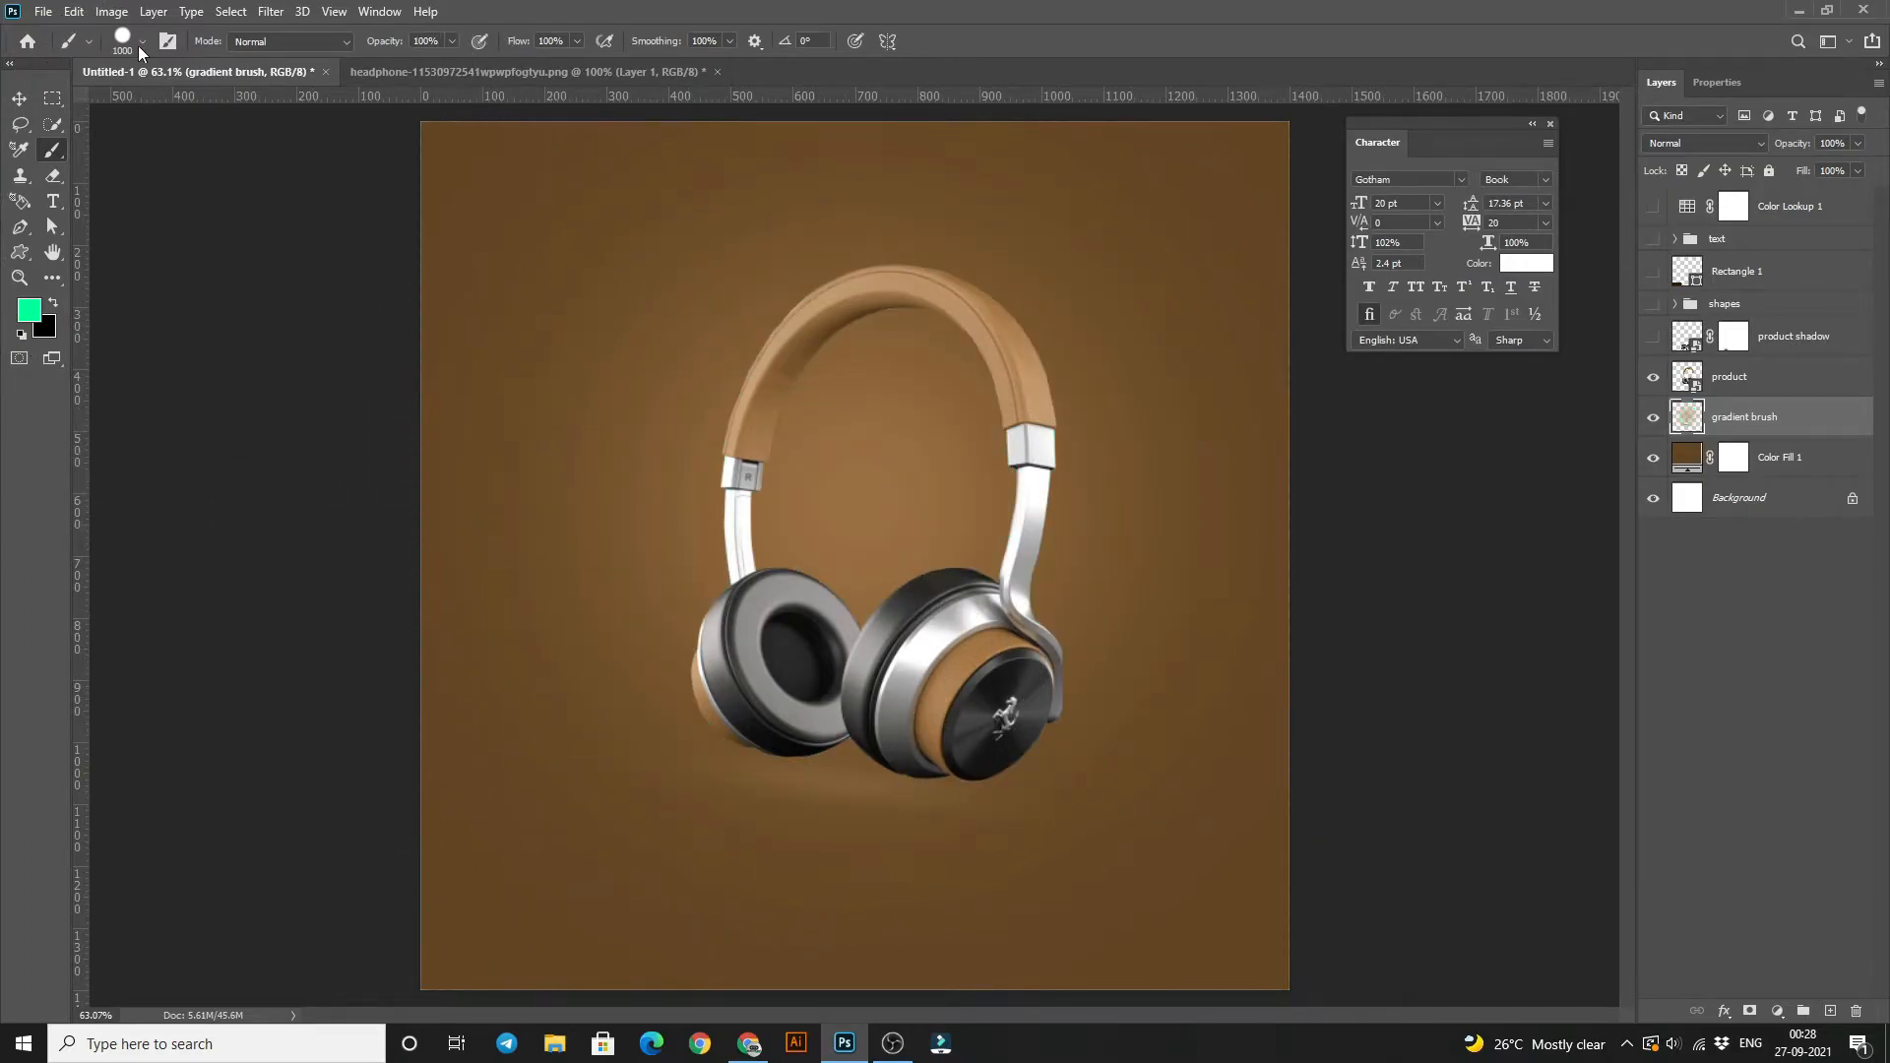
left_click(140, 44)
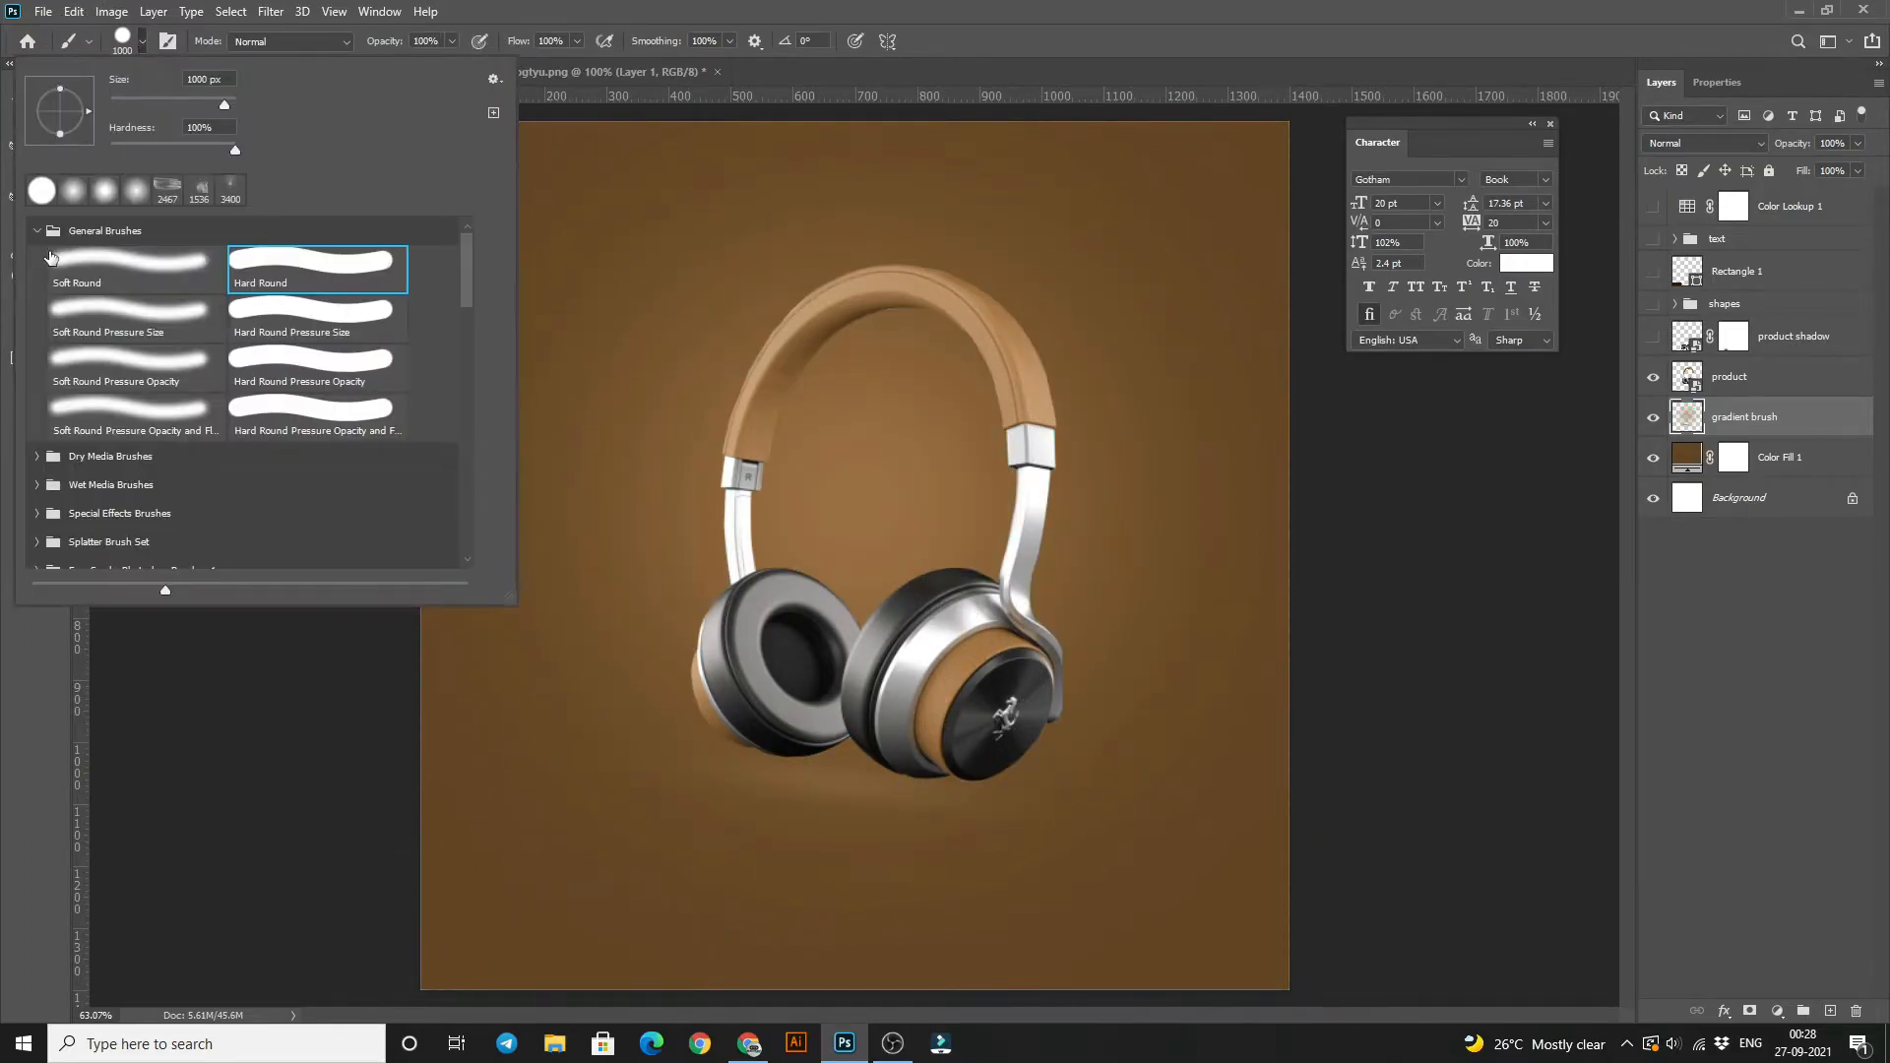
left_click(89, 276)
left_click(12, 716)
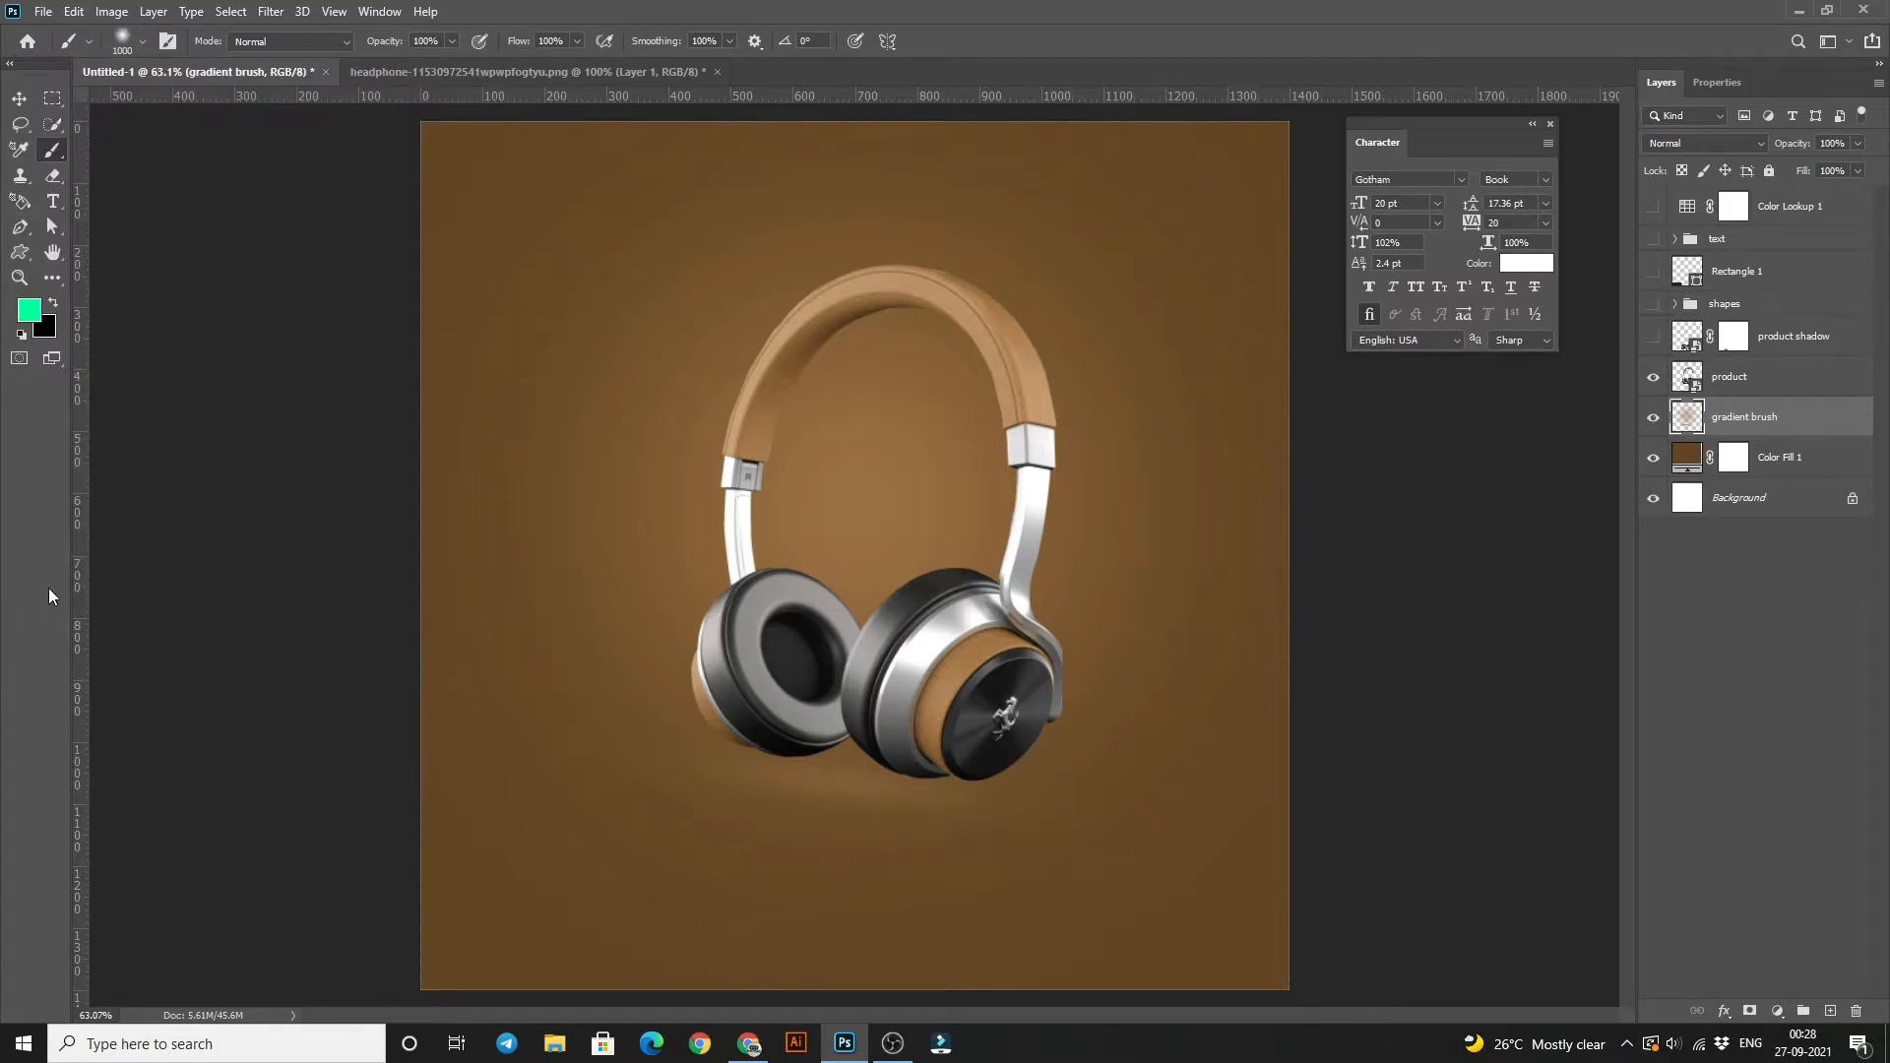
- Set the foreground colour to light brown #987856 and try a soft dab behind the headphones
left_click(27, 313)
left_click(627, 399)
left_click_drag(1511, 339, 1469, 305)
left_click(1754, 203)
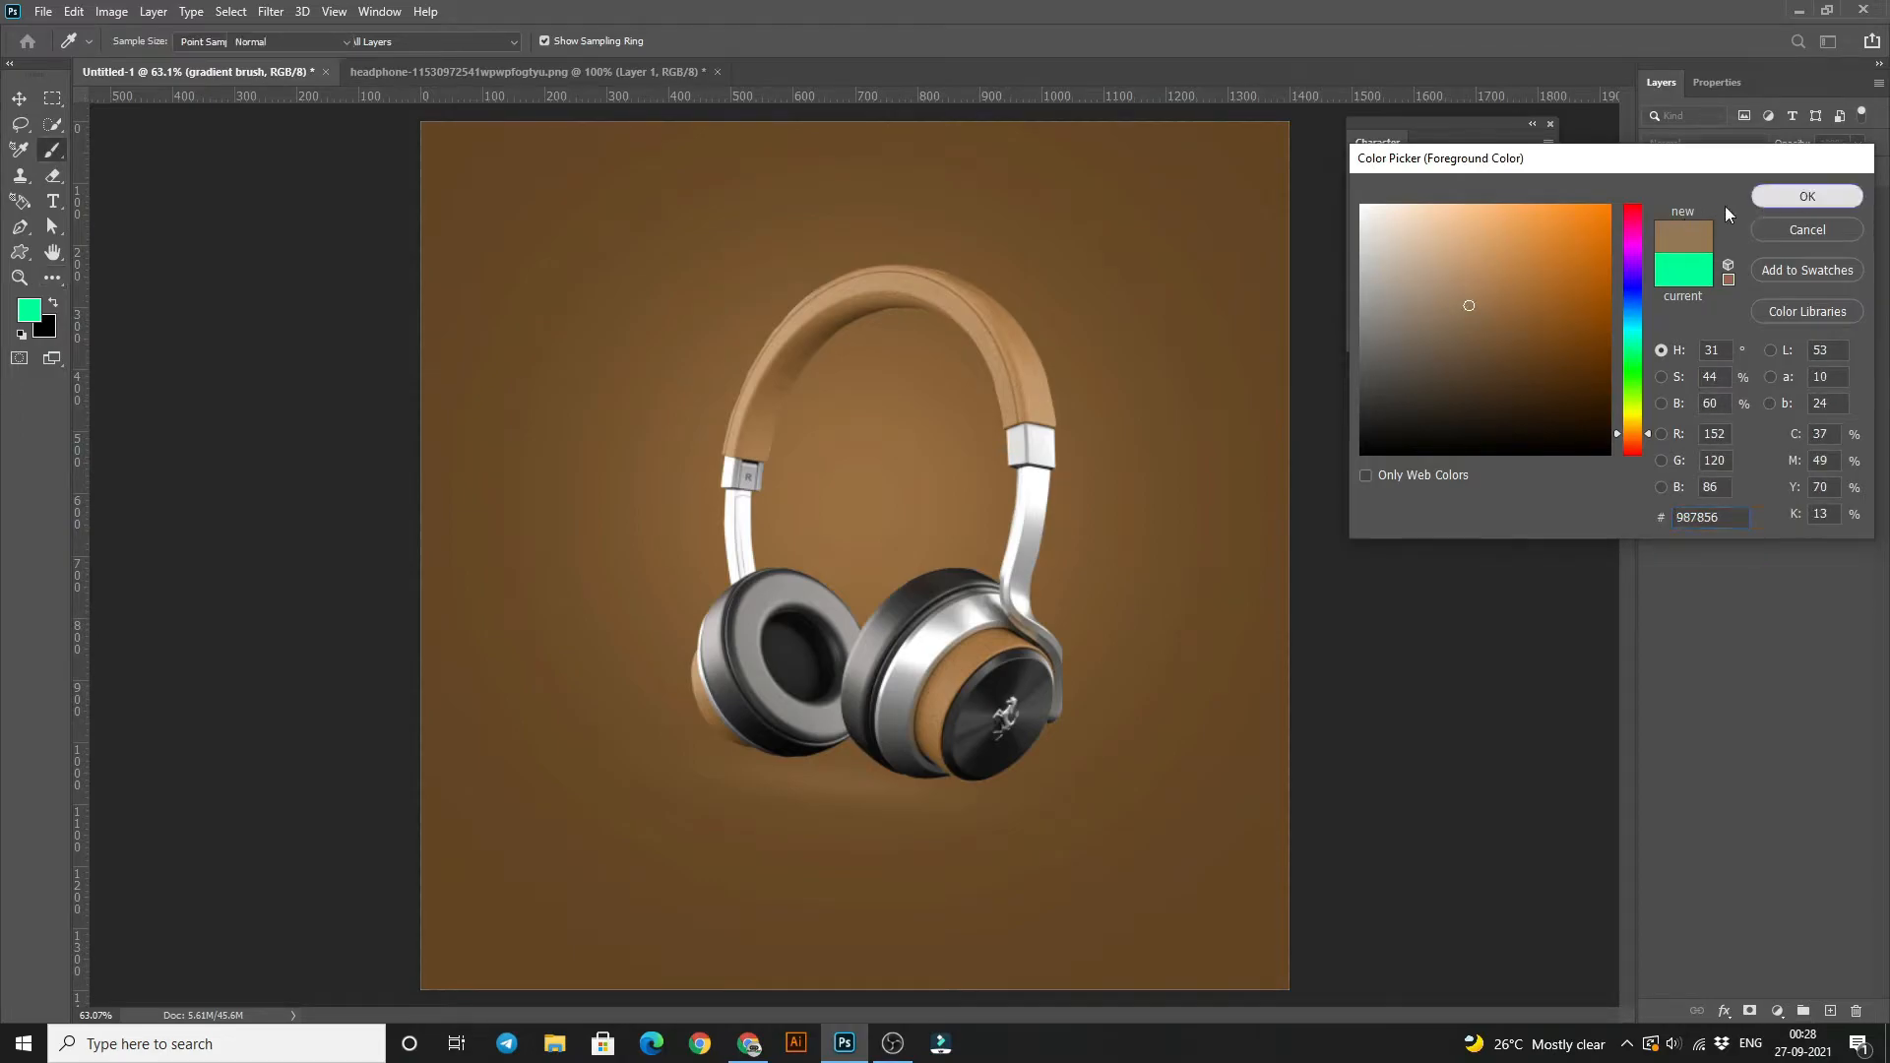
left_click(862, 502)
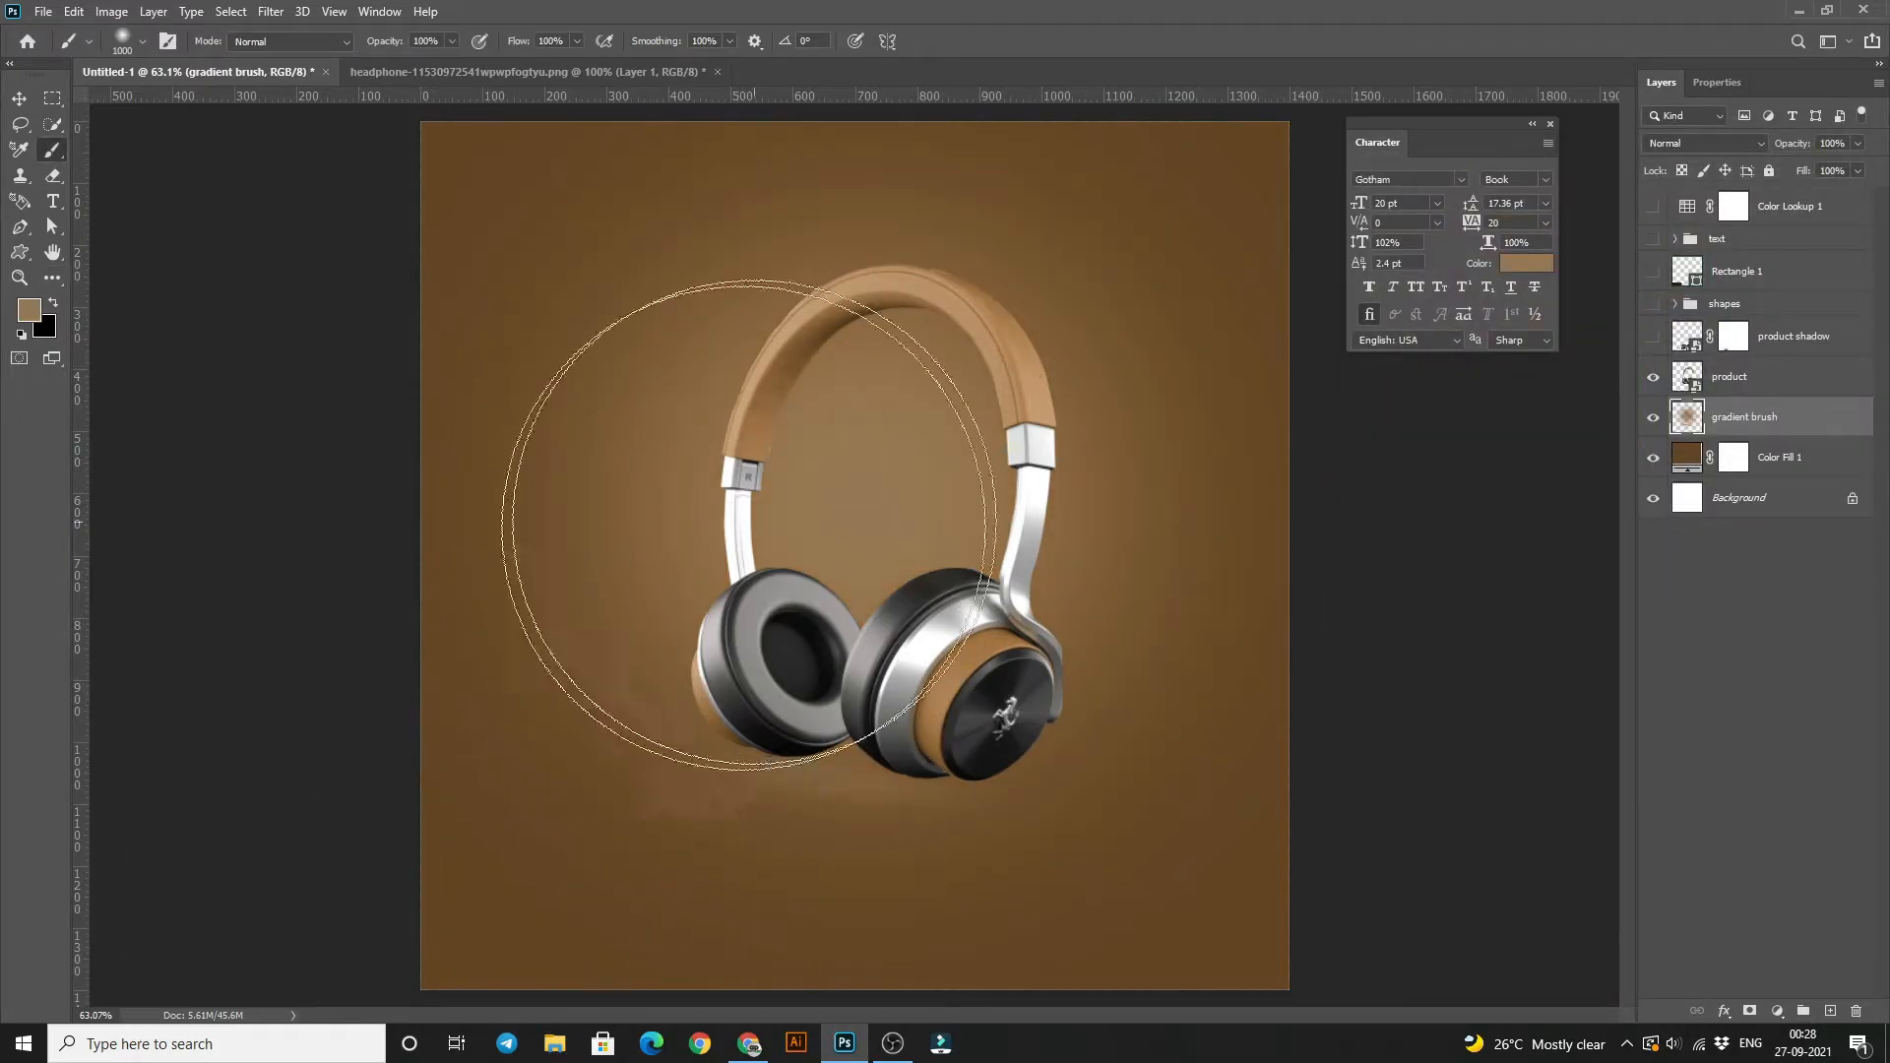
key("v")
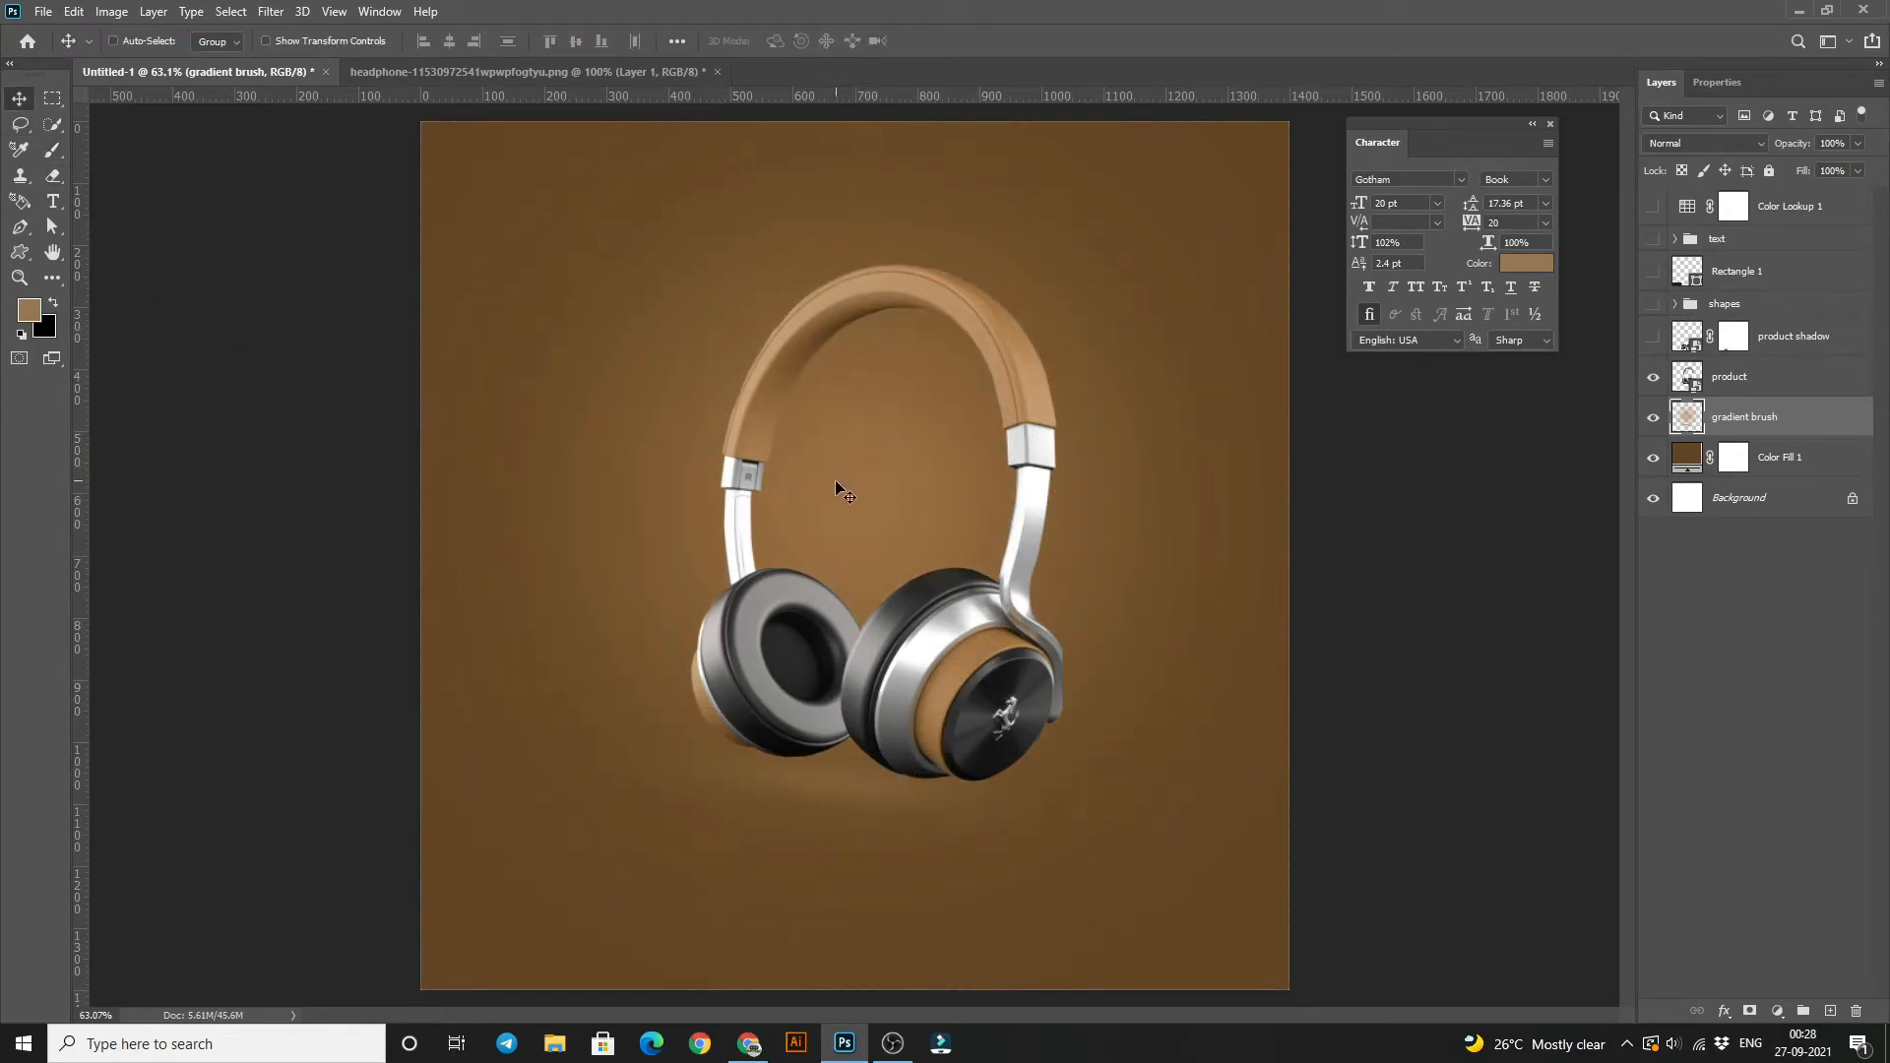
- Make the product shadow layer visible and select it after checking the product layer
left_click(1653, 339)
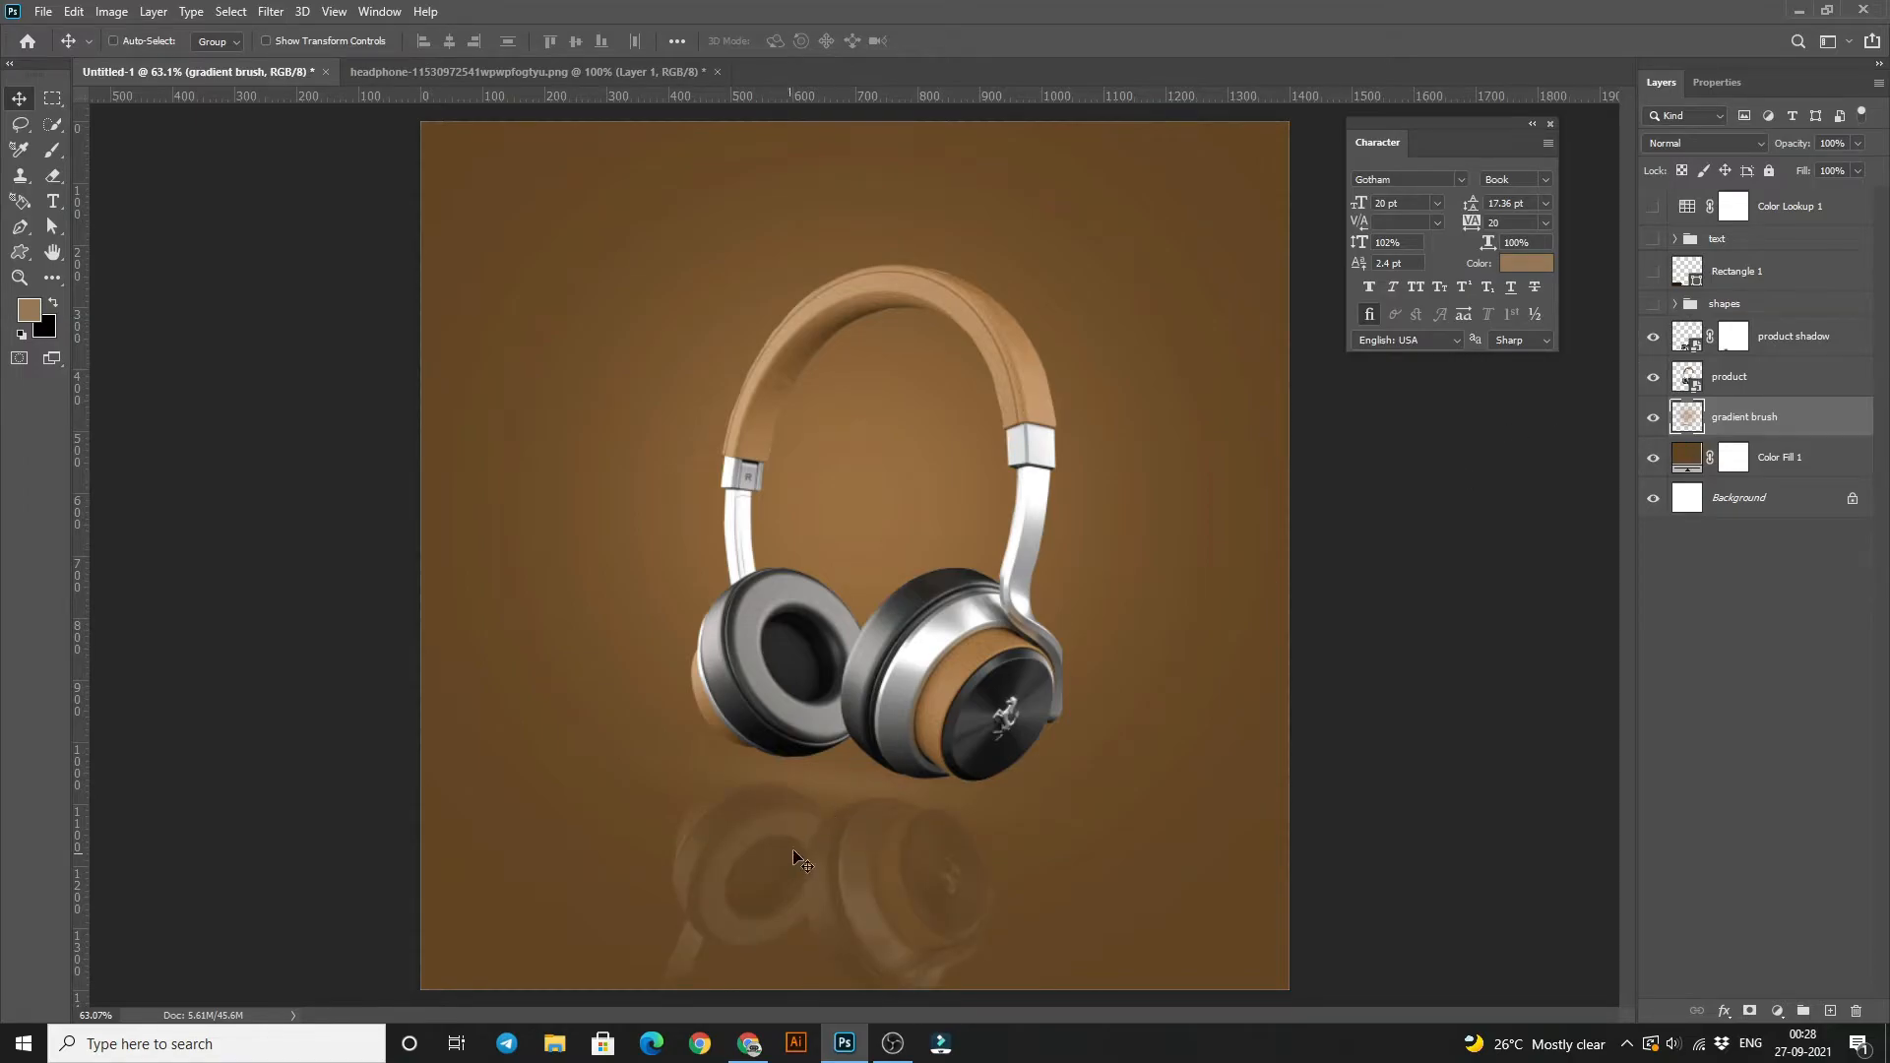
left_click(1713, 383)
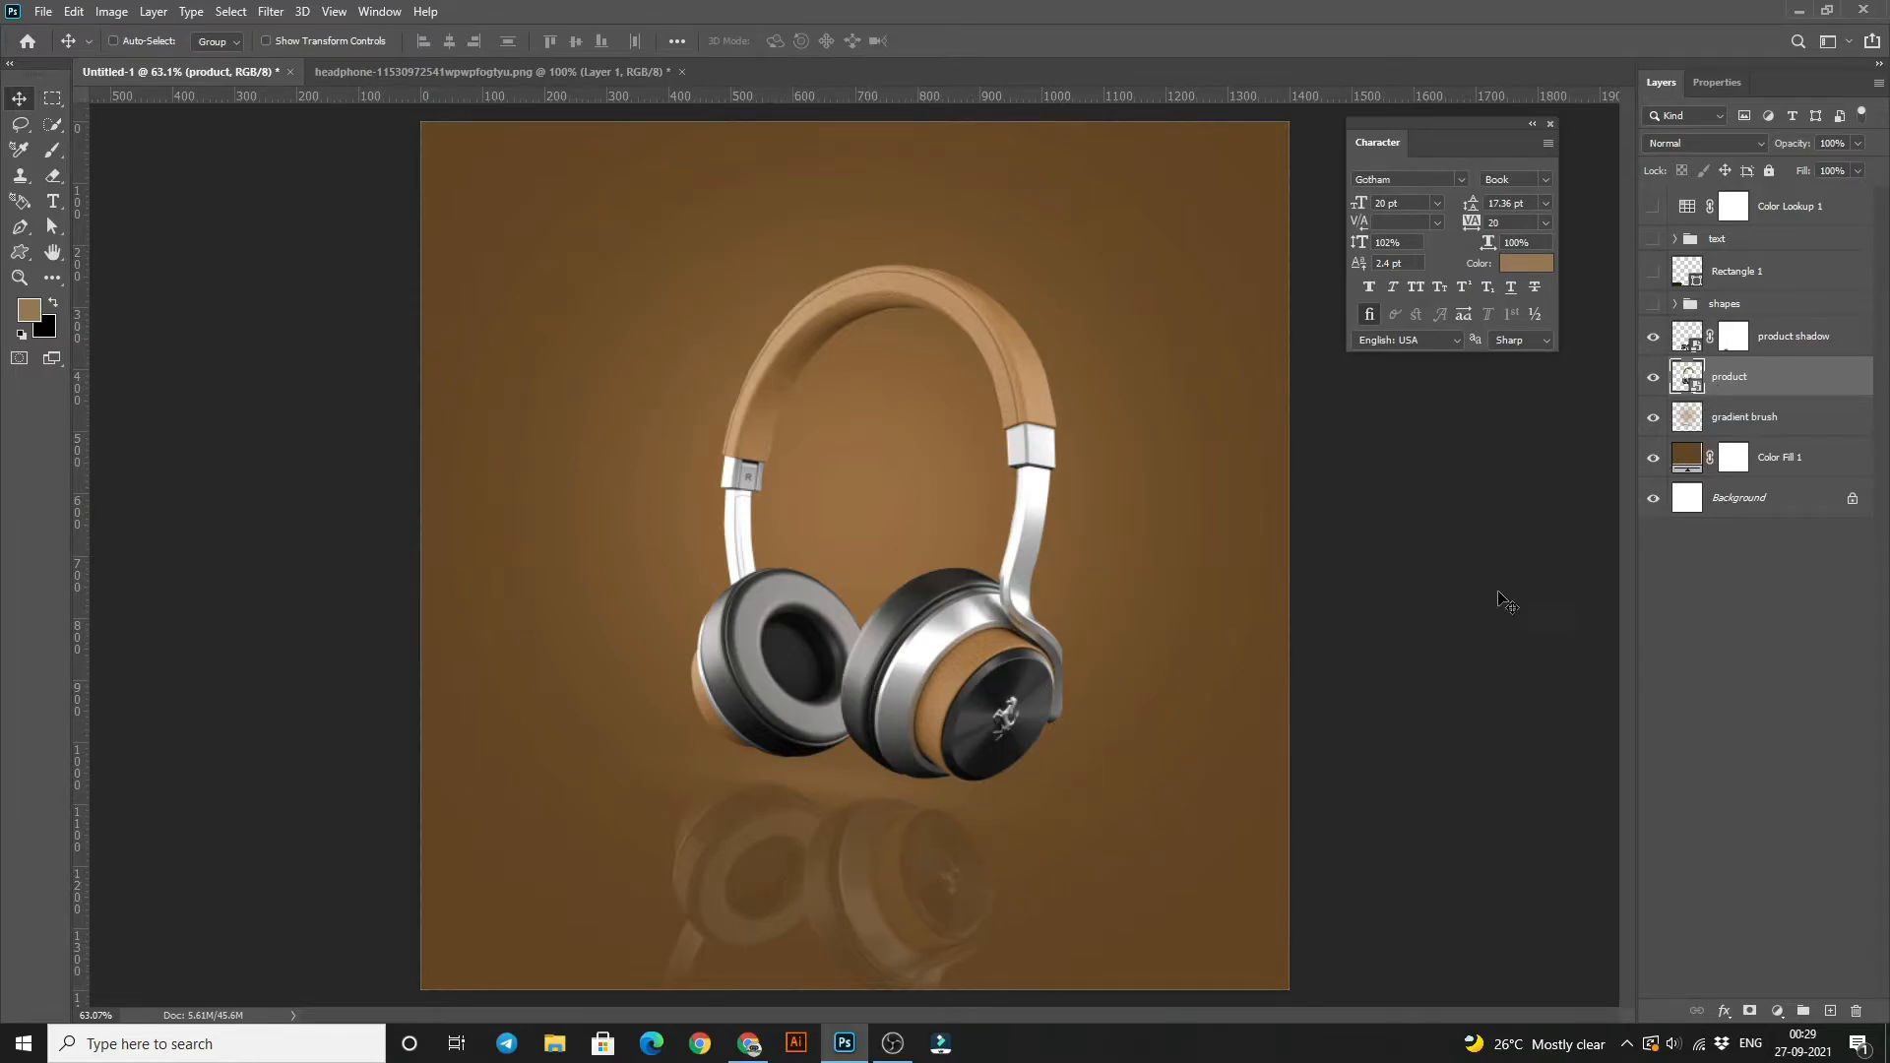
left_click(1762, 347)
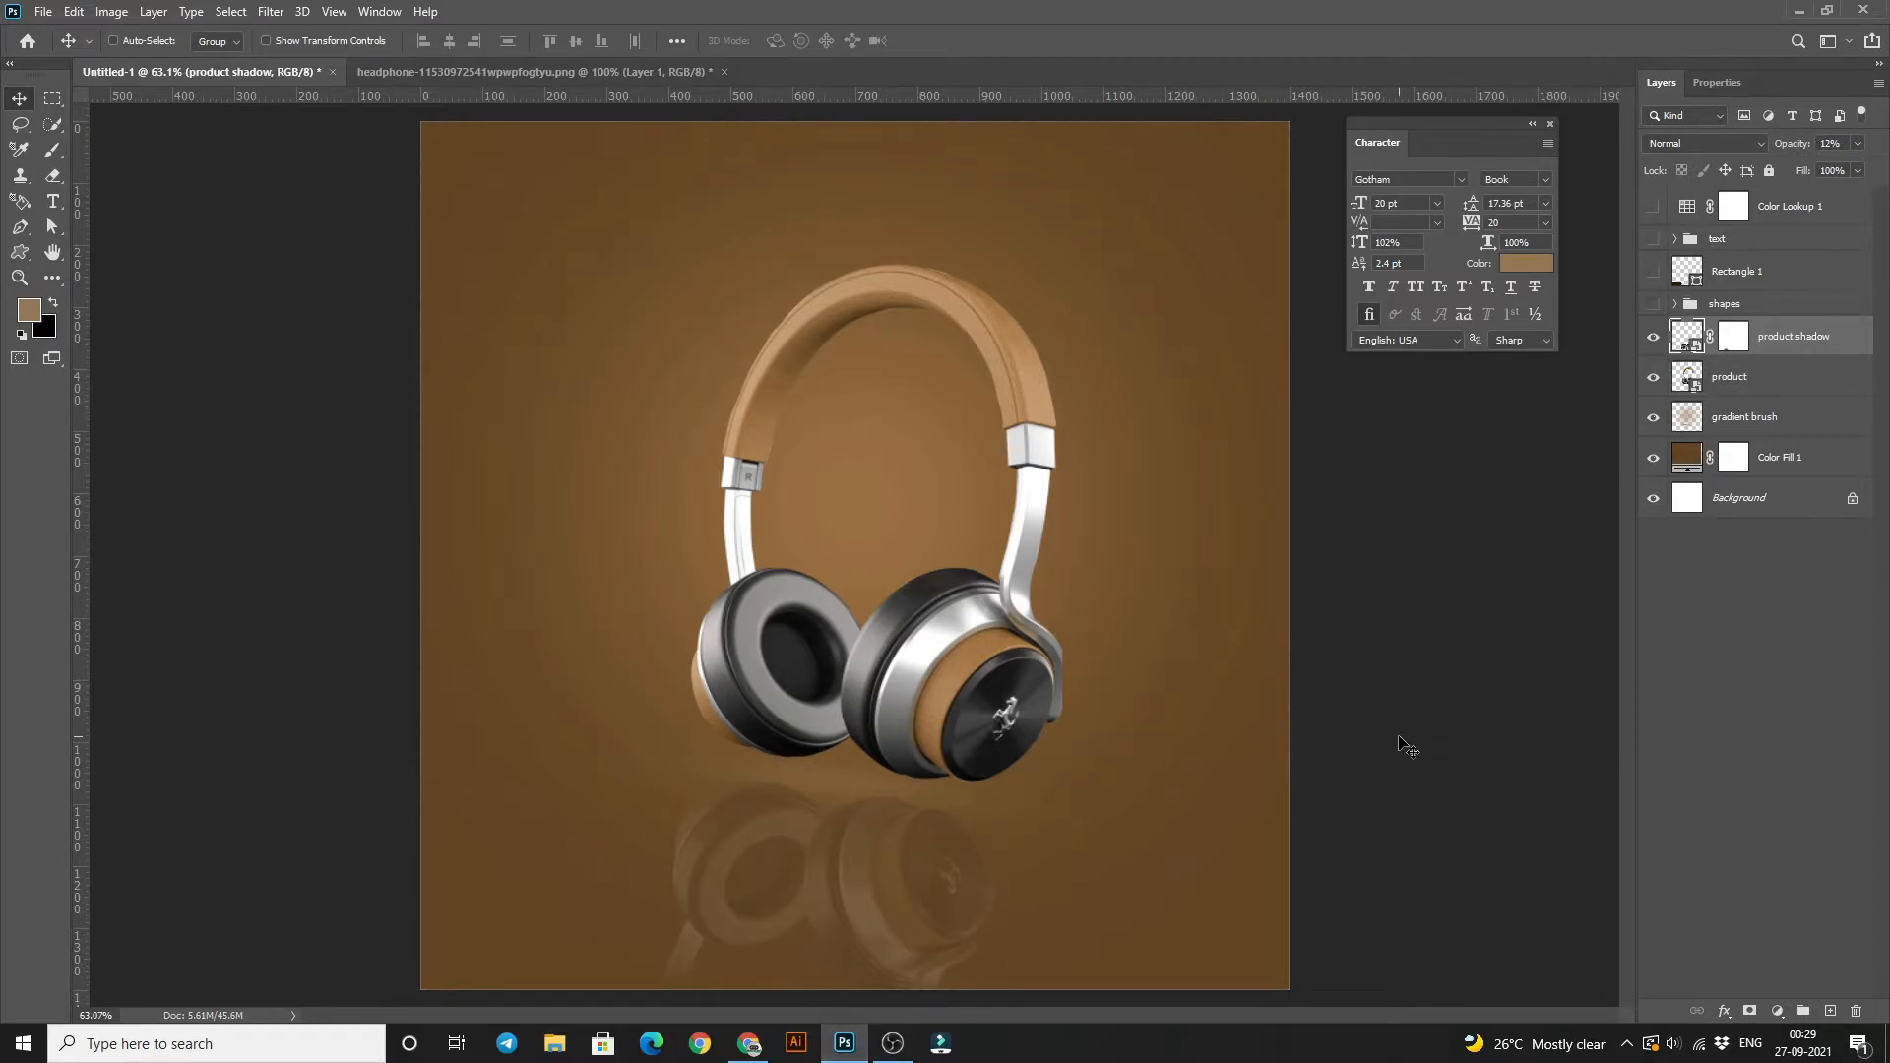
- Try to fade the lower edge of the headphone reflection by painting black on the product shadow layer mask with a smaller soft brush
left_click(1730, 343)
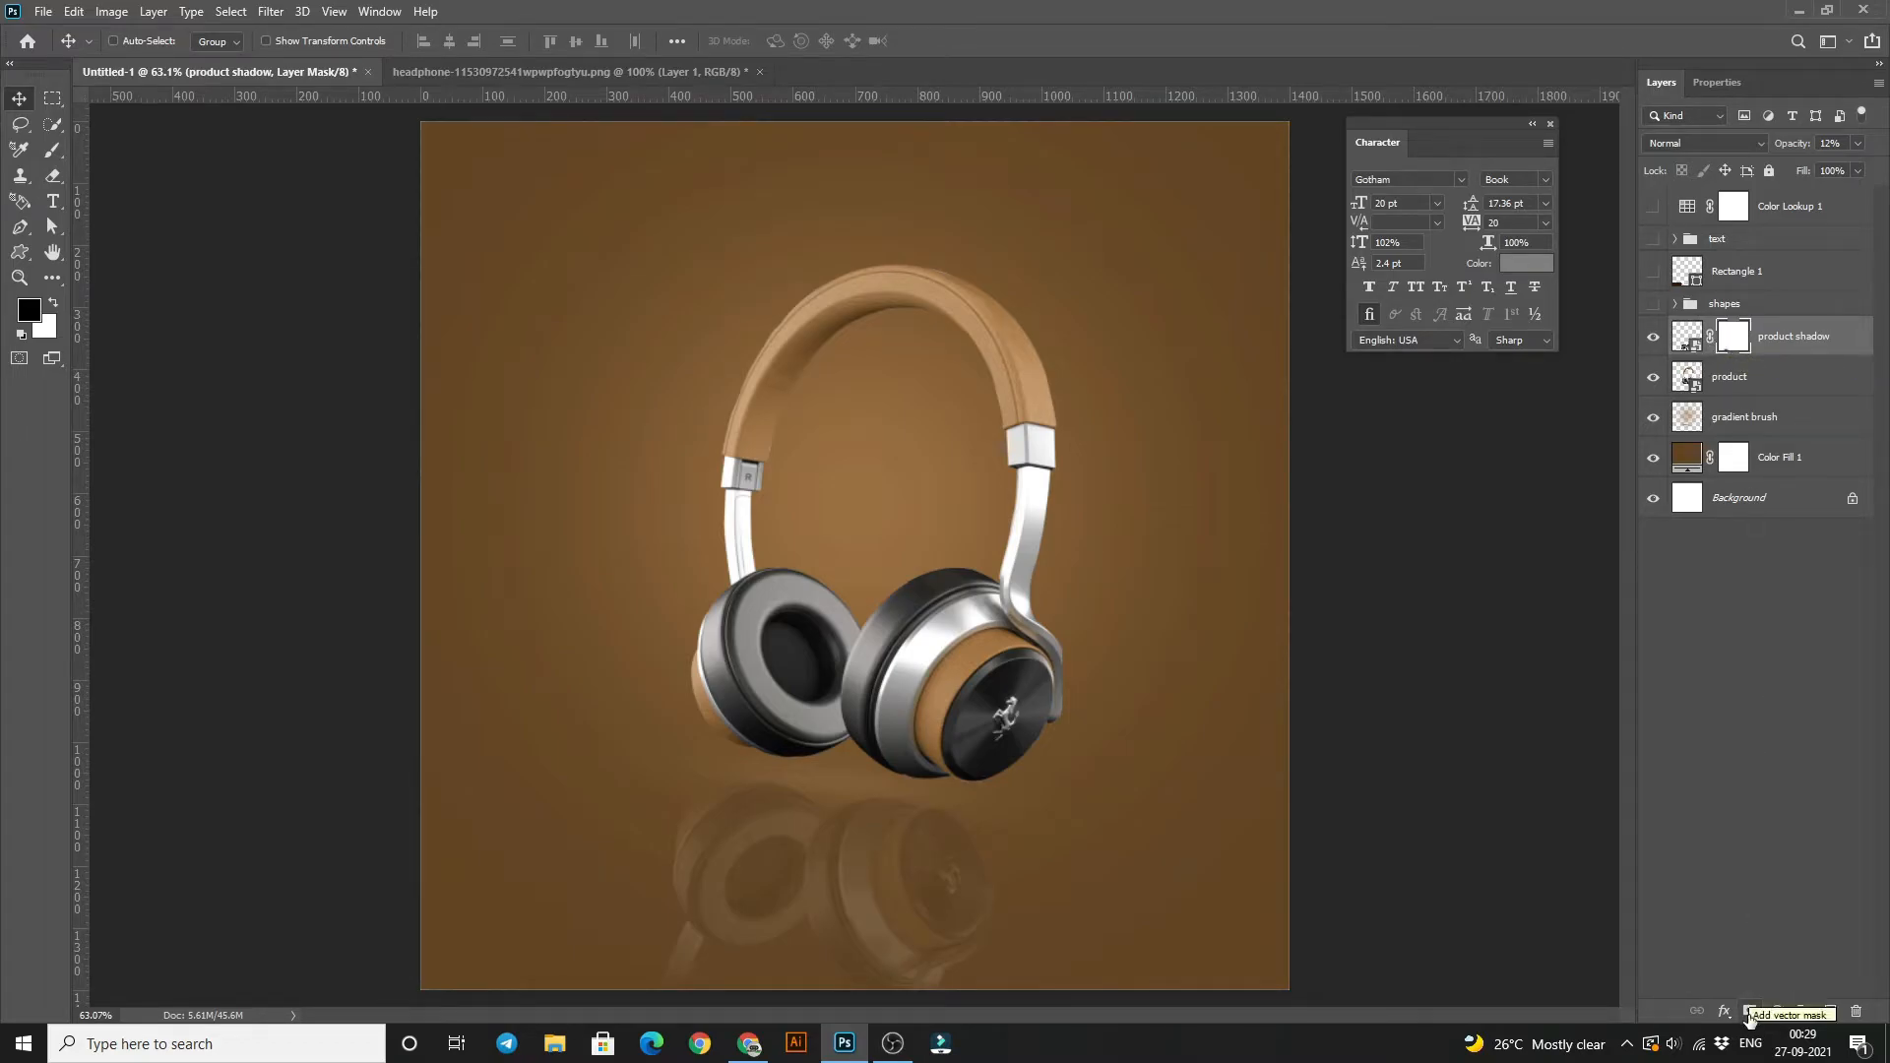
left_click(55, 157)
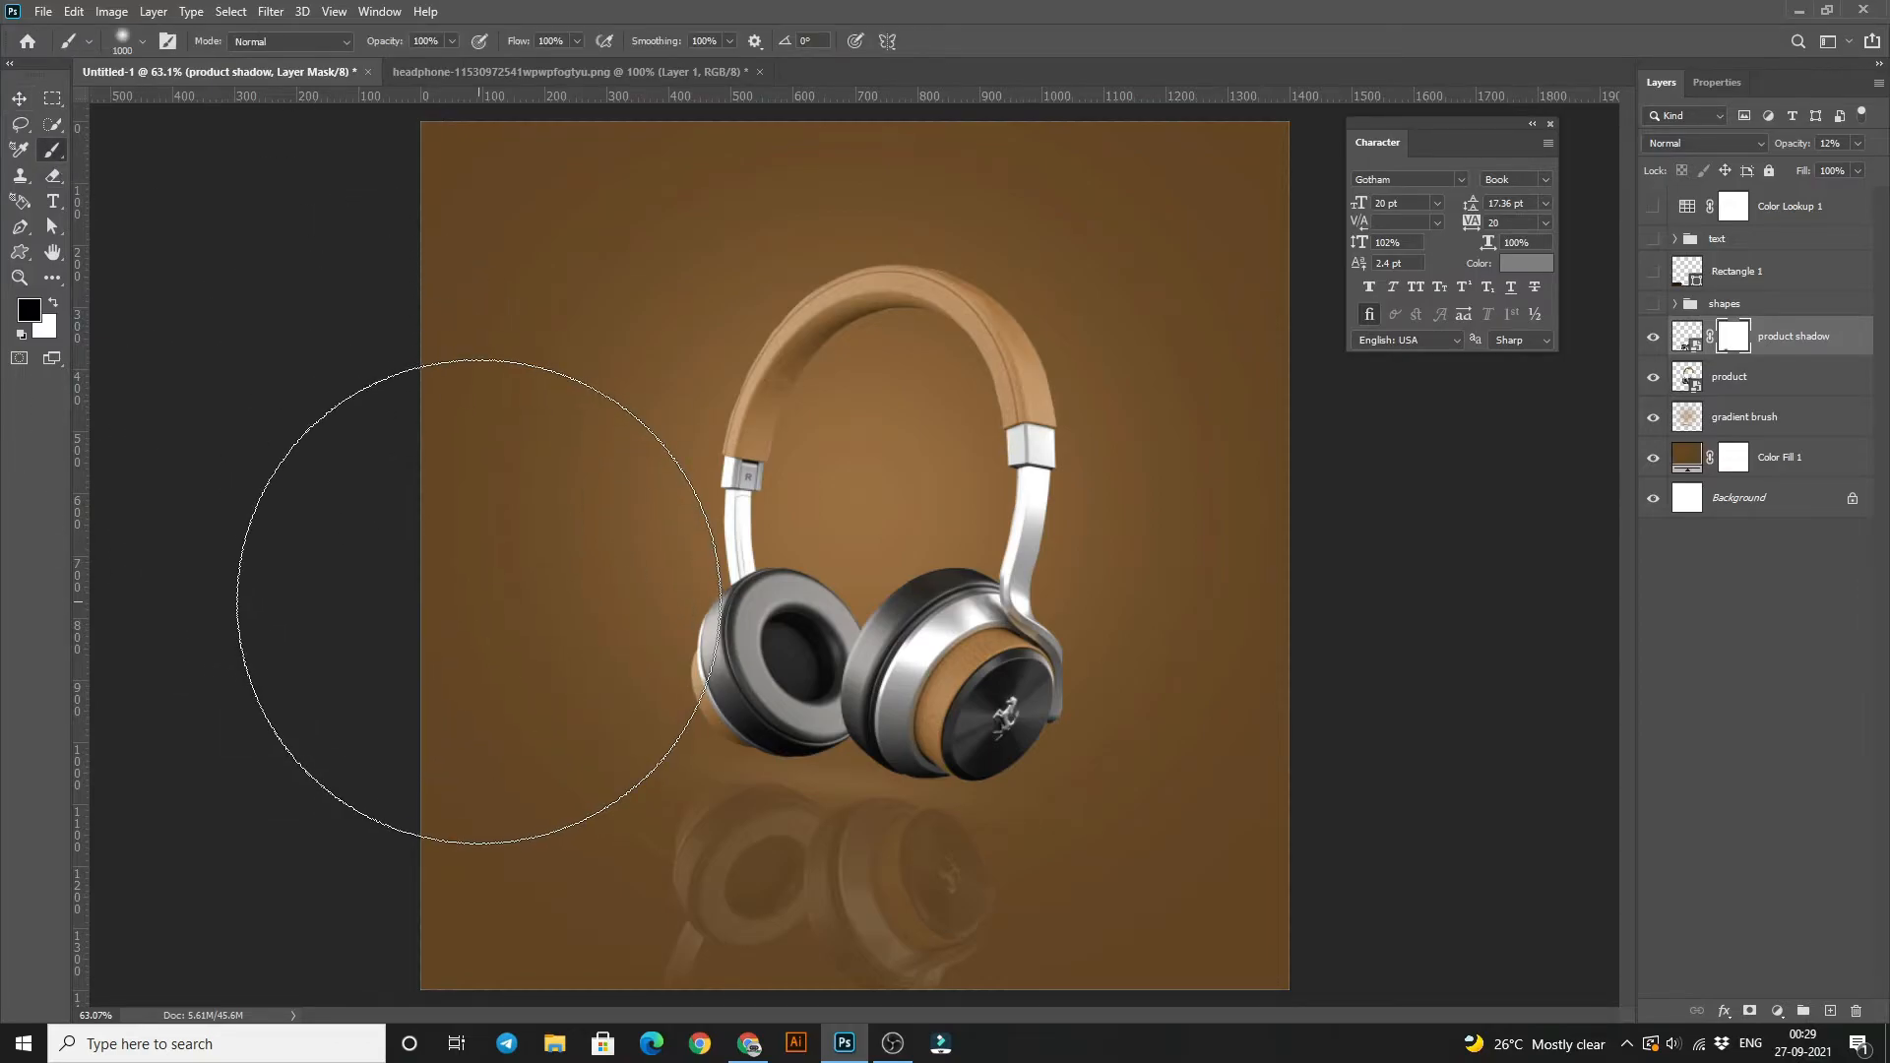
key("bracketleft")
key("bracketleft")
key("bracketleft")
key("bracketleft")
key("bracketleft")
key("bracketleft")
key("bracketleft")
key("bracketleft")
key("bracketleft")
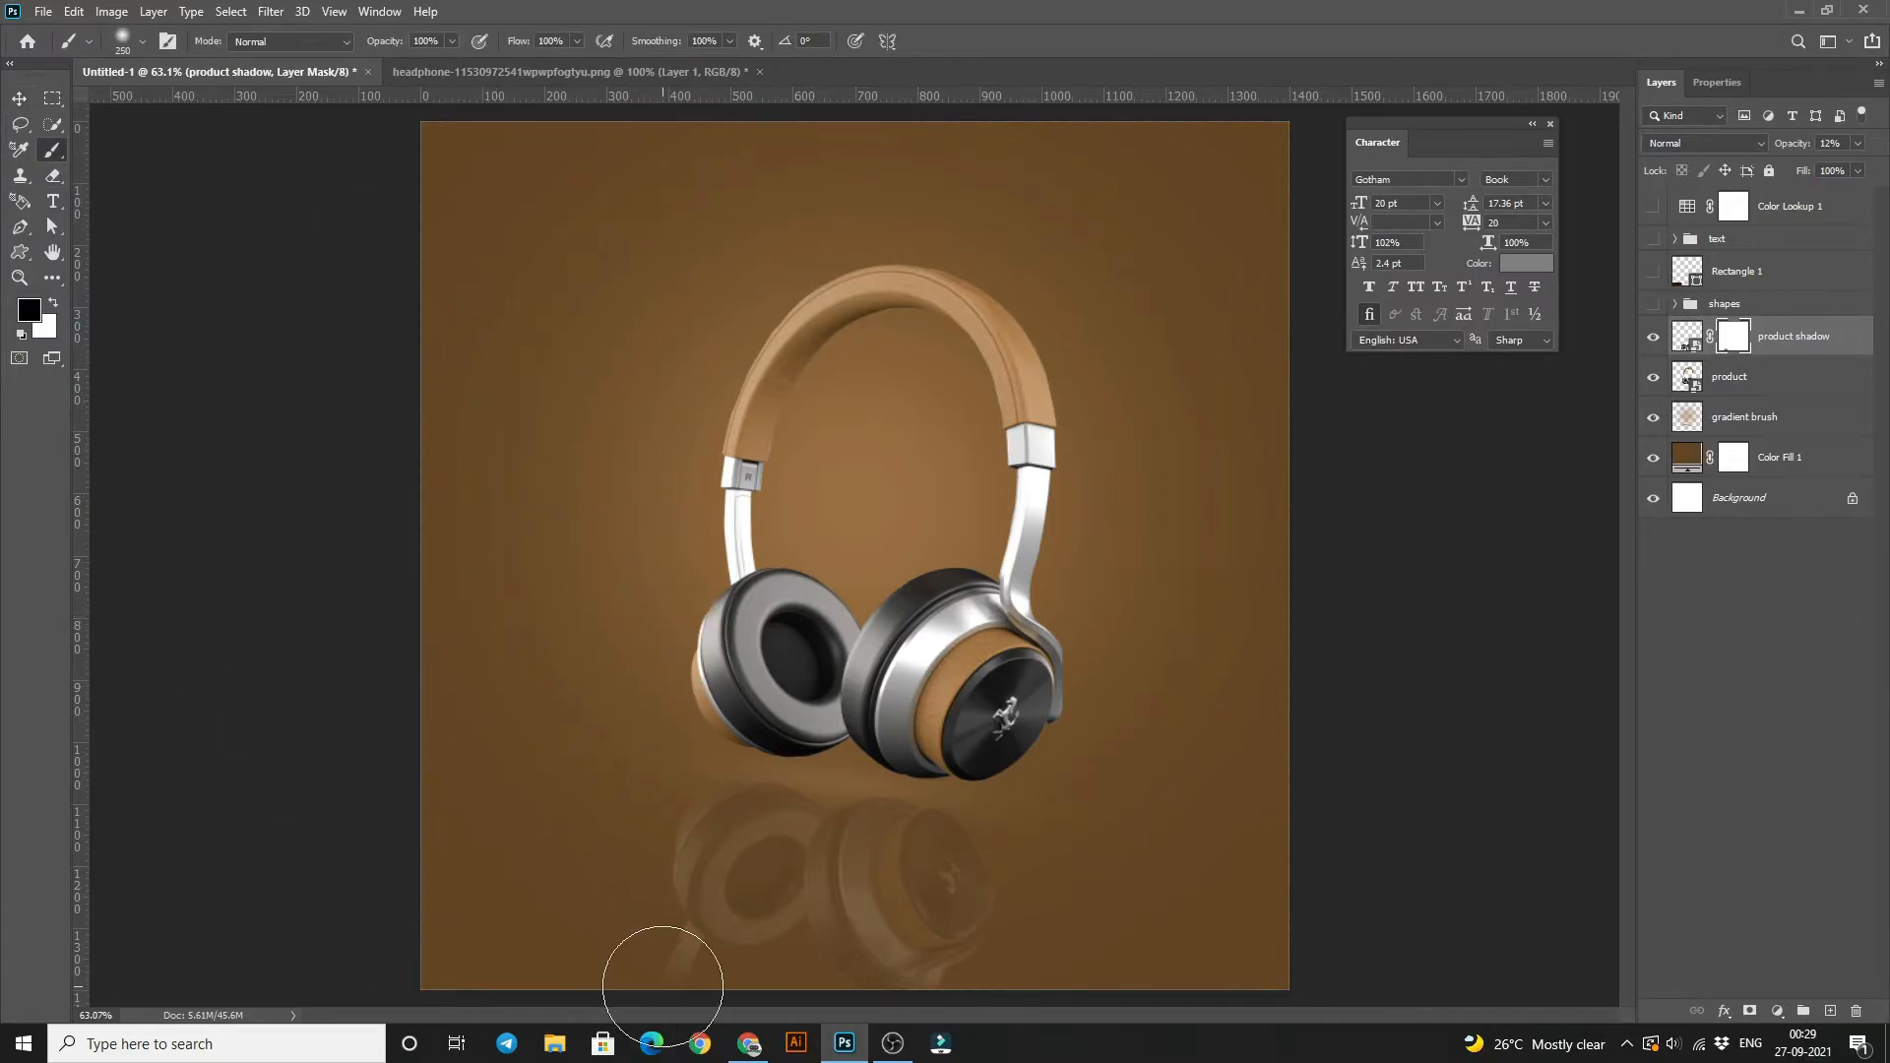
left_click(683, 982)
mouse_move(928, 991)
left_mouse_down()
mouse_move(877, 993)
mouse_move(941, 982)
mouse_move(727, 949)
left_mouse_up()
key("ctrl+2")
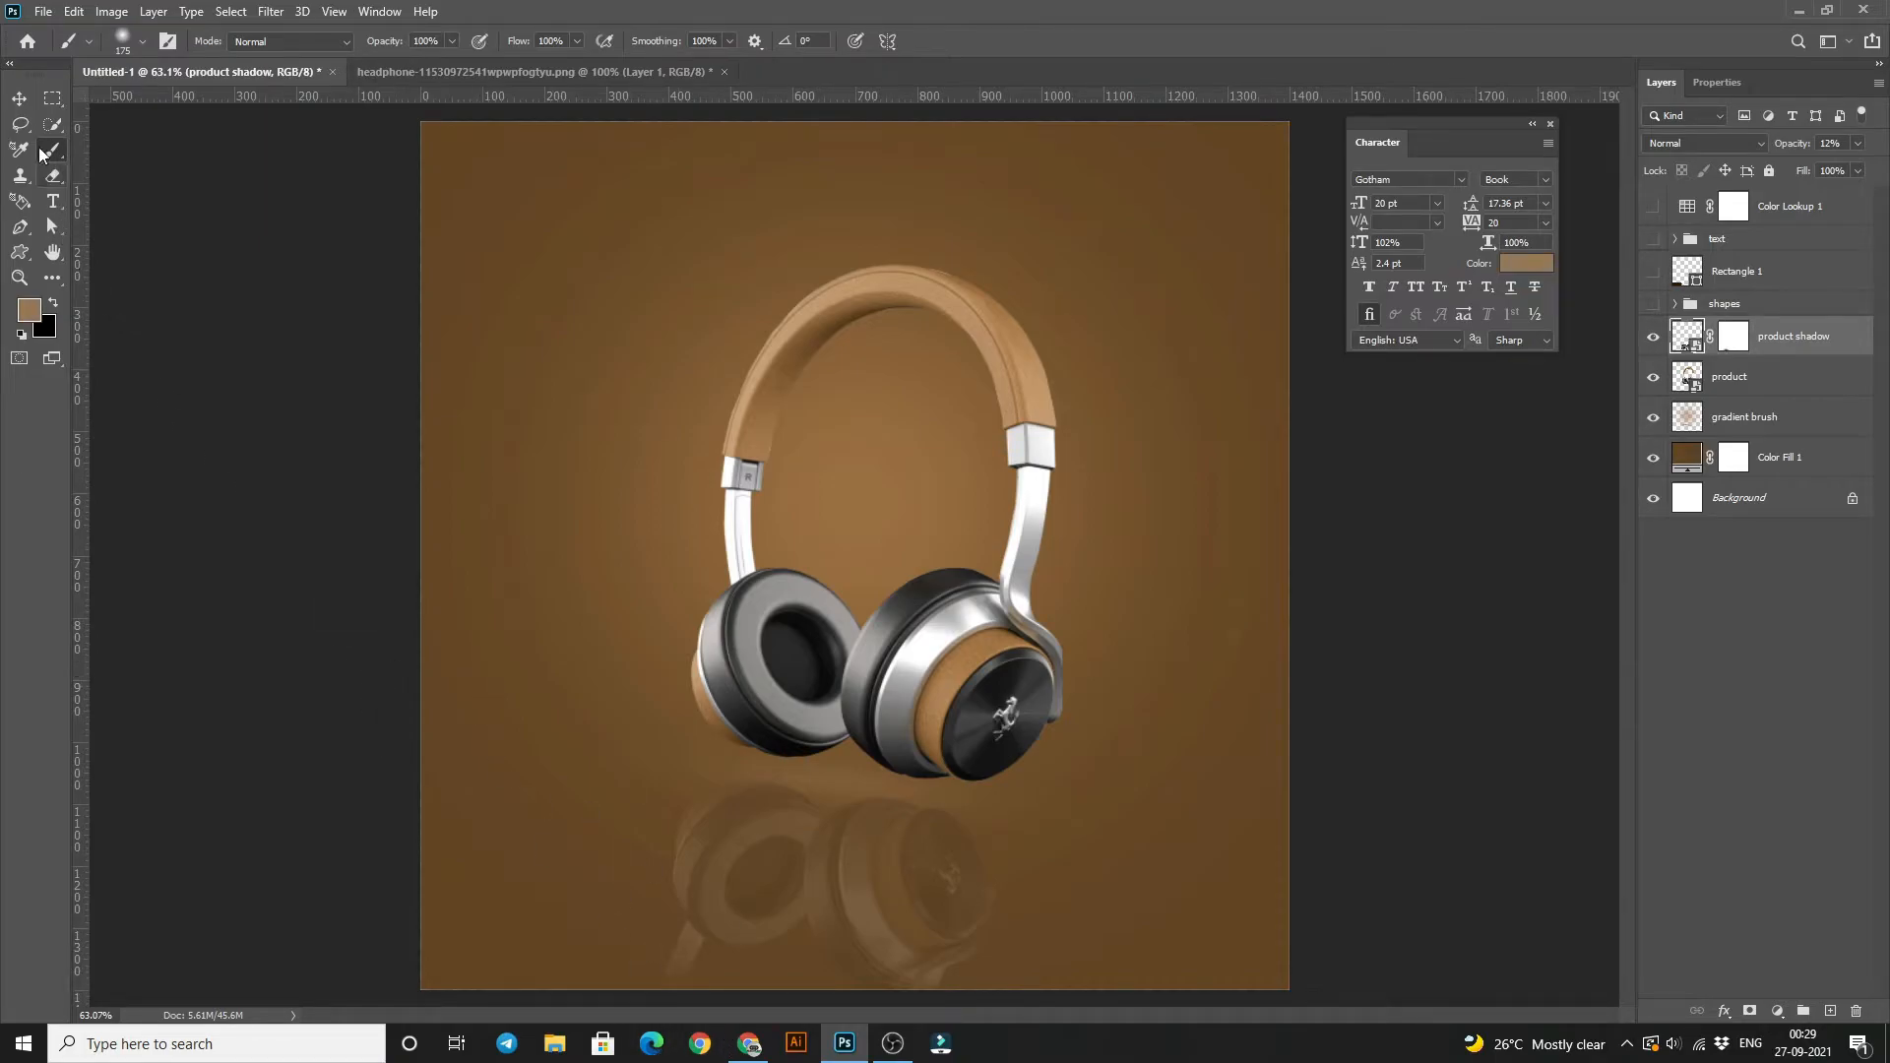
left_click(19, 99)
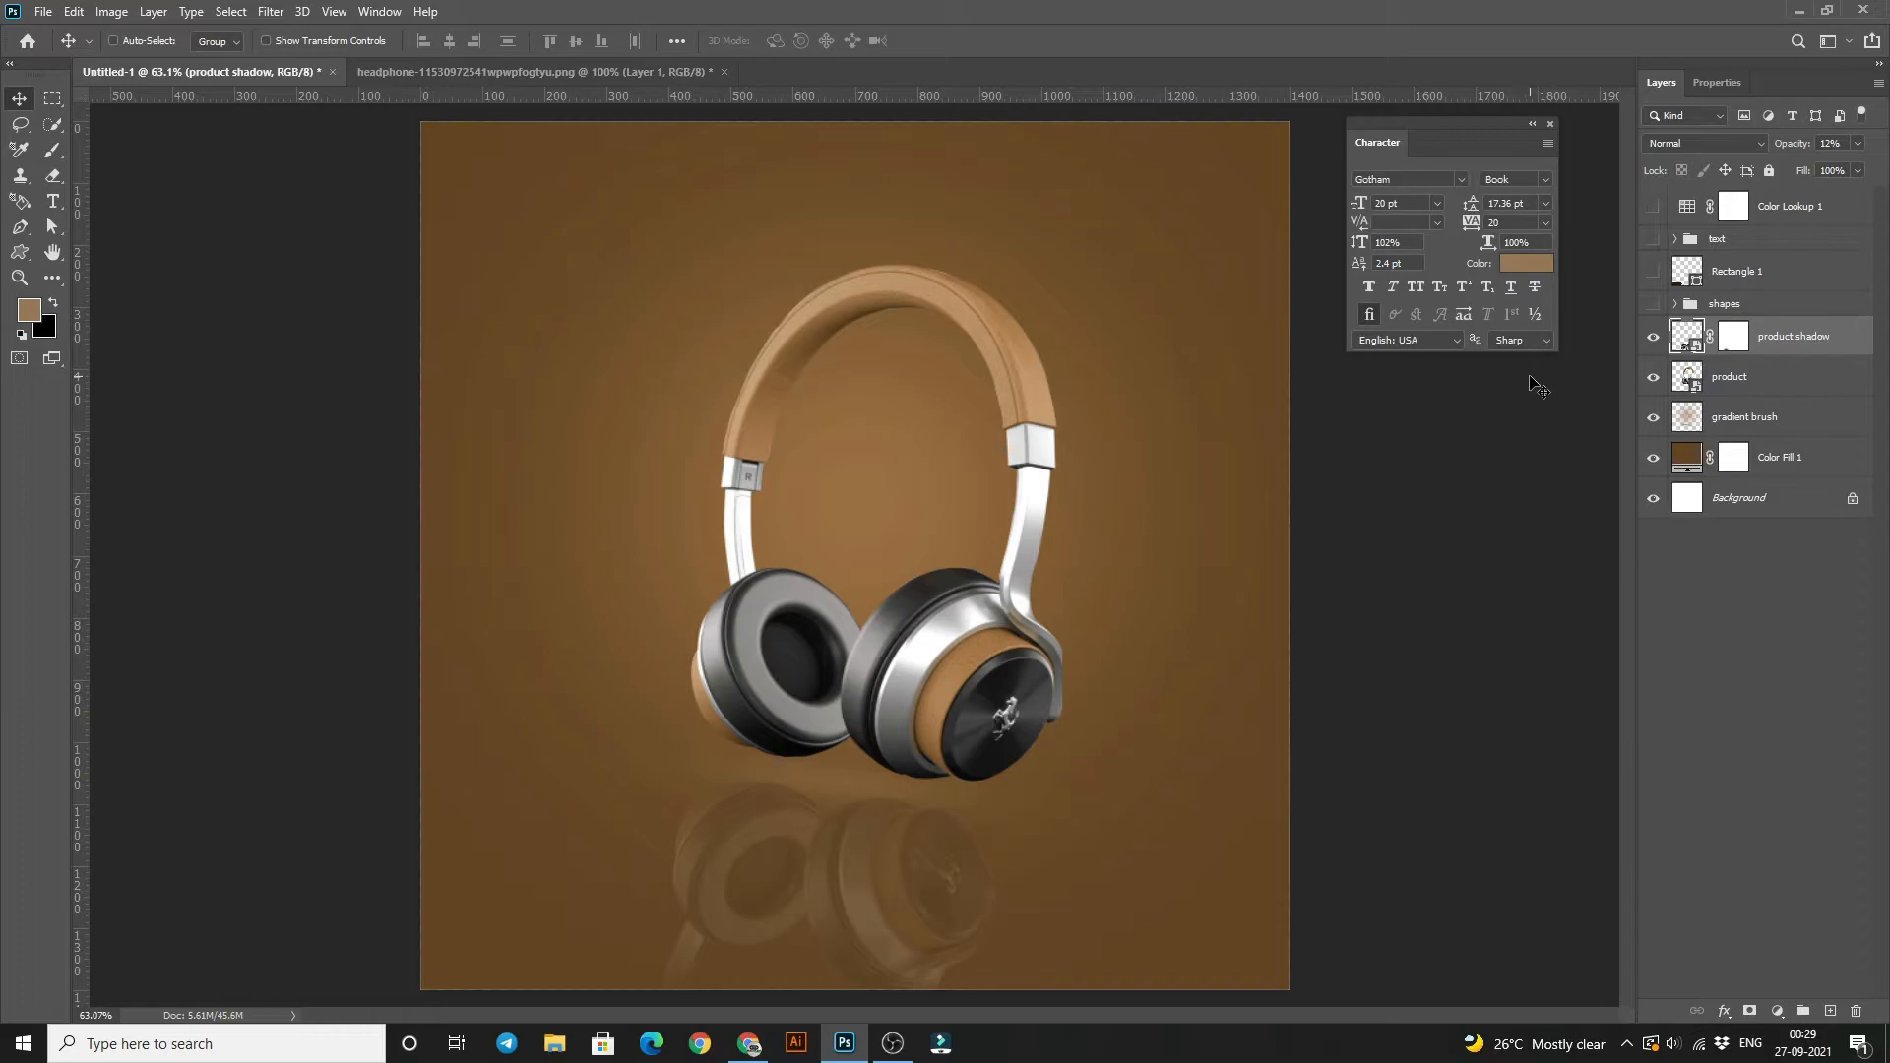
- Expand the shapes group and make it visible
left_click(1676, 305)
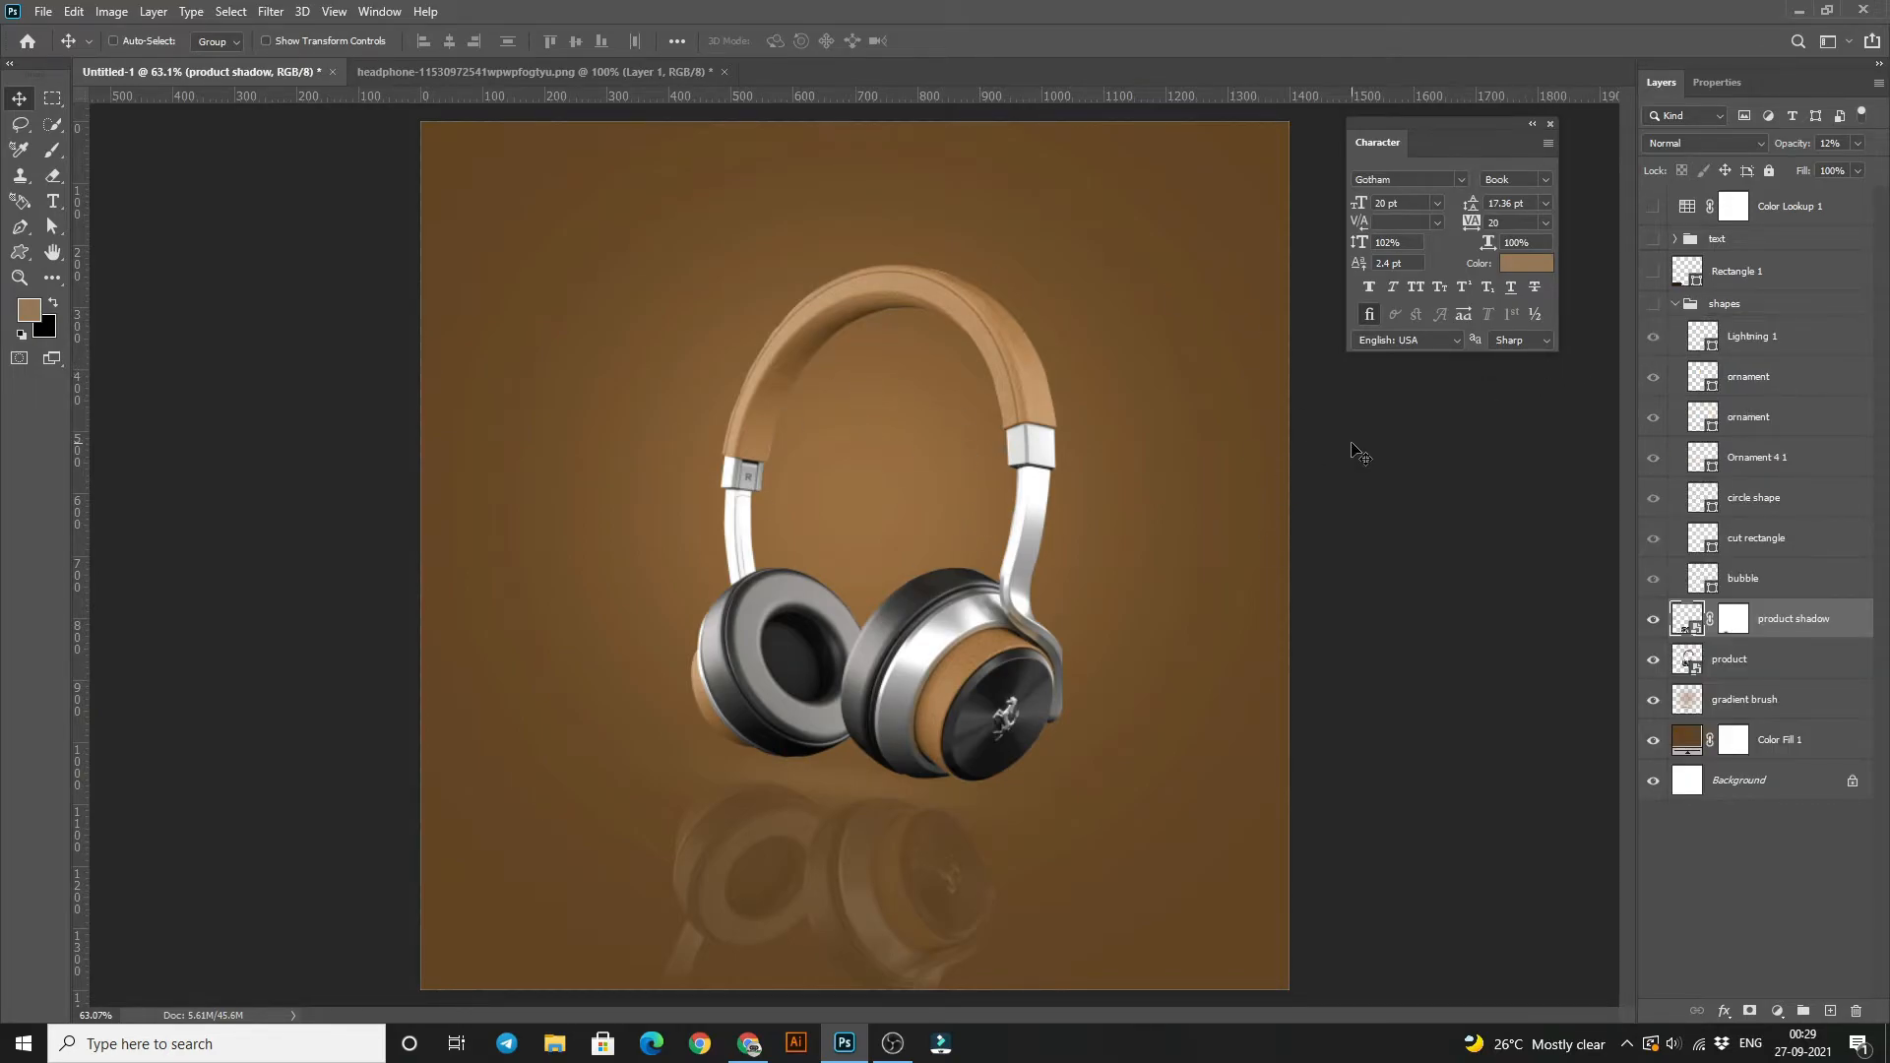
left_click(1653, 309)
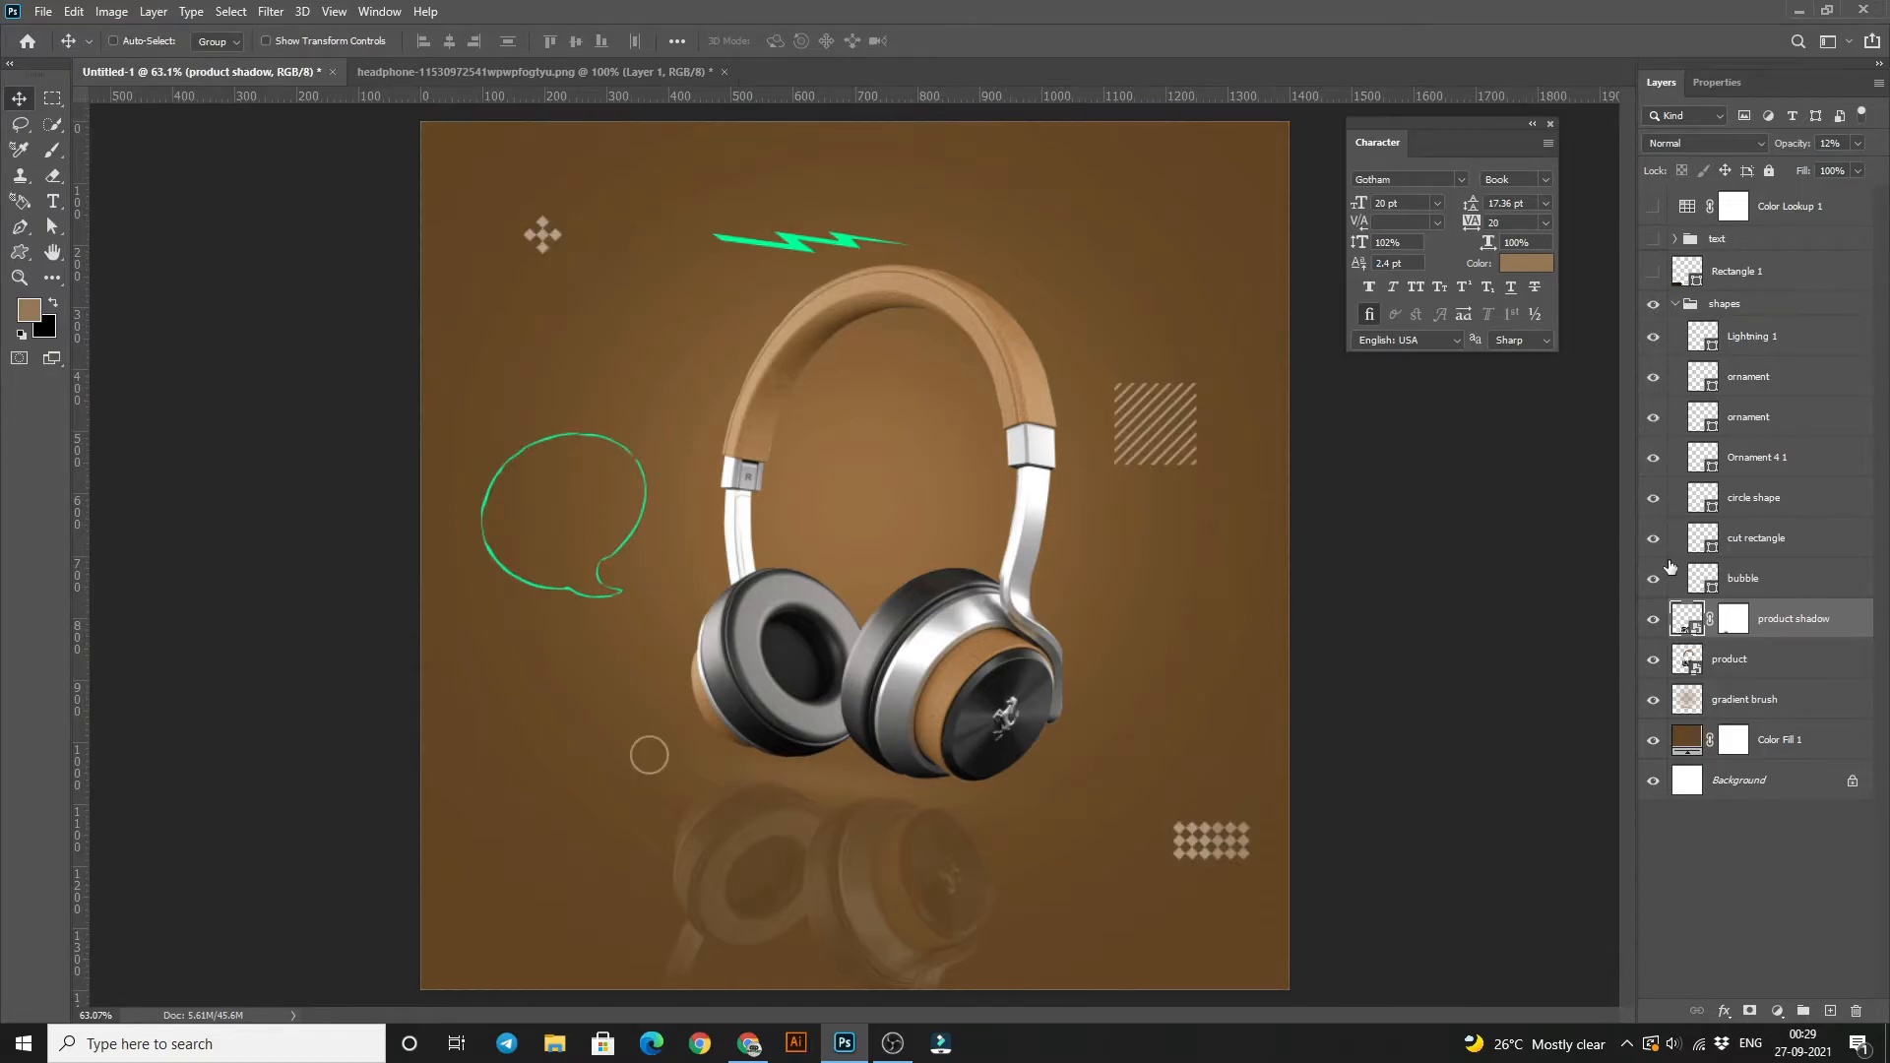
- Toggle the bubble, cut rectangle, circle shape, Ornament 4 1 and ornament layers to identify each shape on the poster
left_click(1651, 580)
left_click(1651, 580)
left_click(1653, 540)
left_click(1652, 540)
left_click(1655, 501)
left_click(1654, 500)
left_click(1653, 459)
left_click(1653, 461)
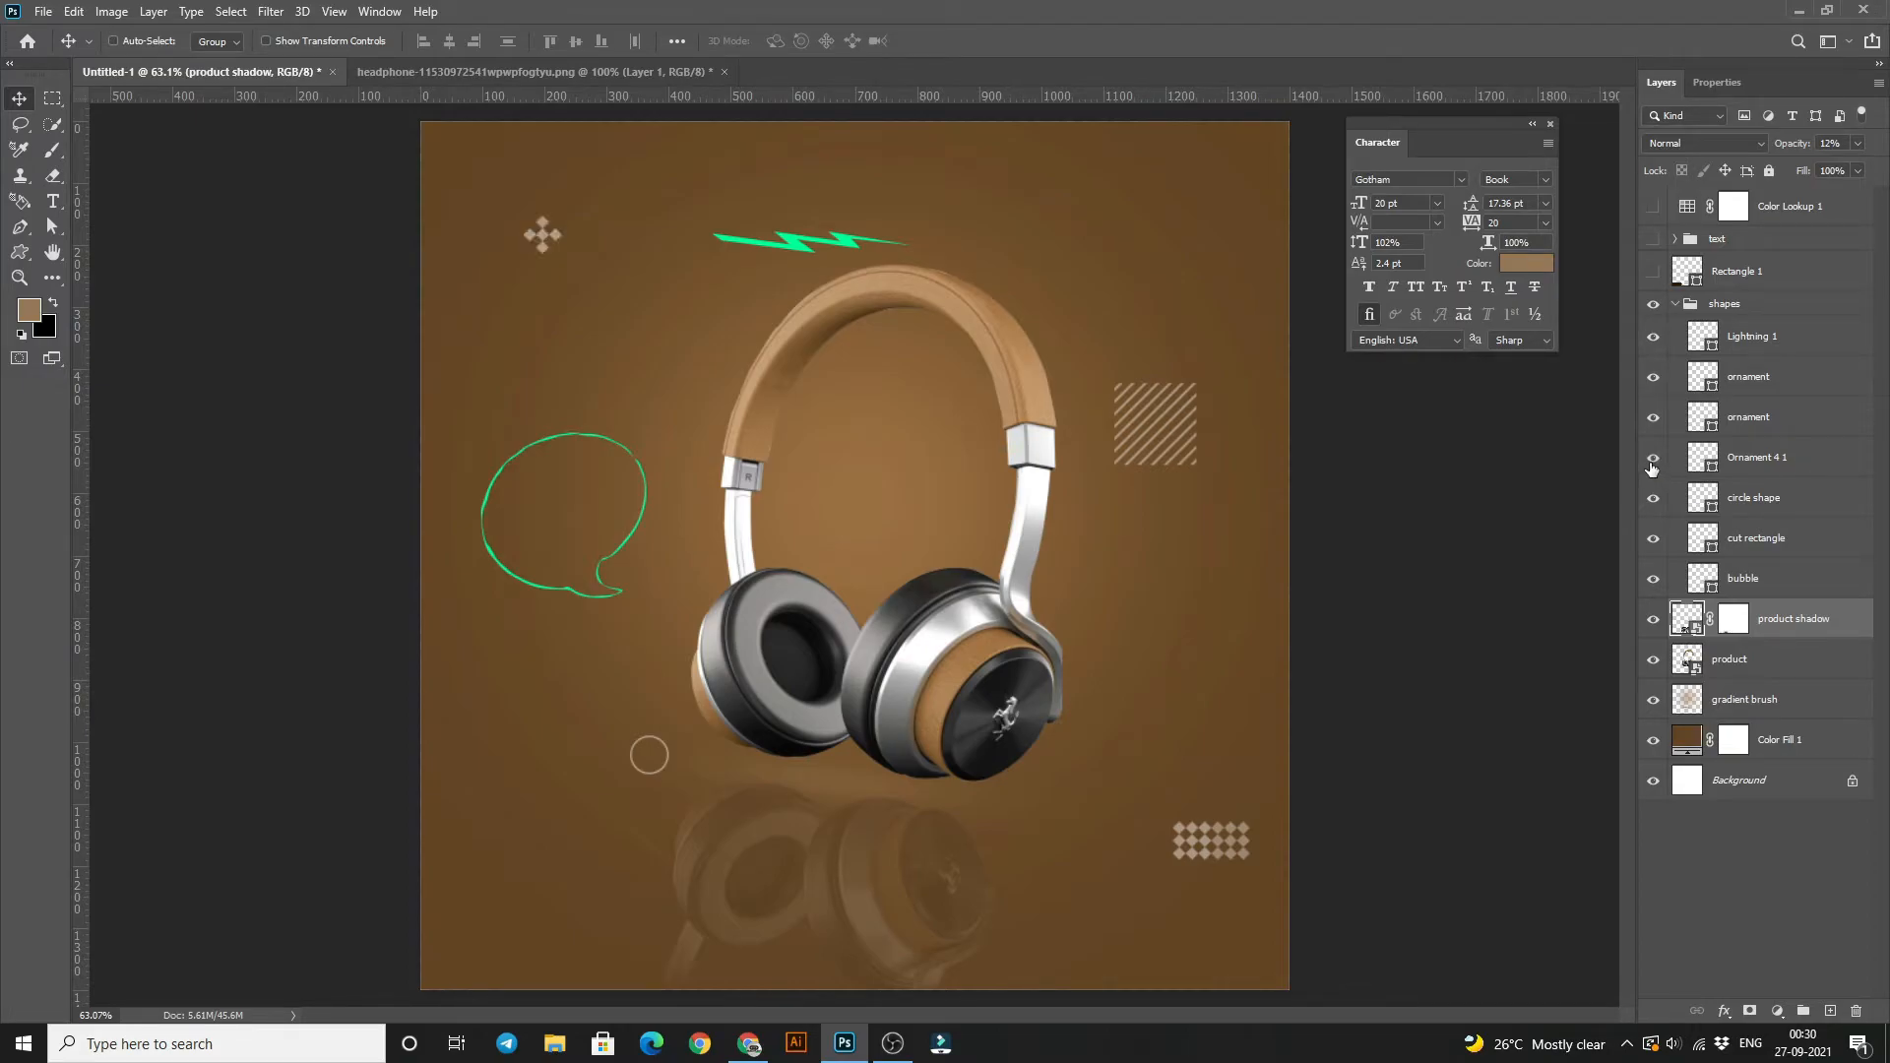
left_click(1653, 419)
- Browse the shape library of the Custom Shape tool to examine the available ornaments, and return to the Move tool
left_click(21, 259)
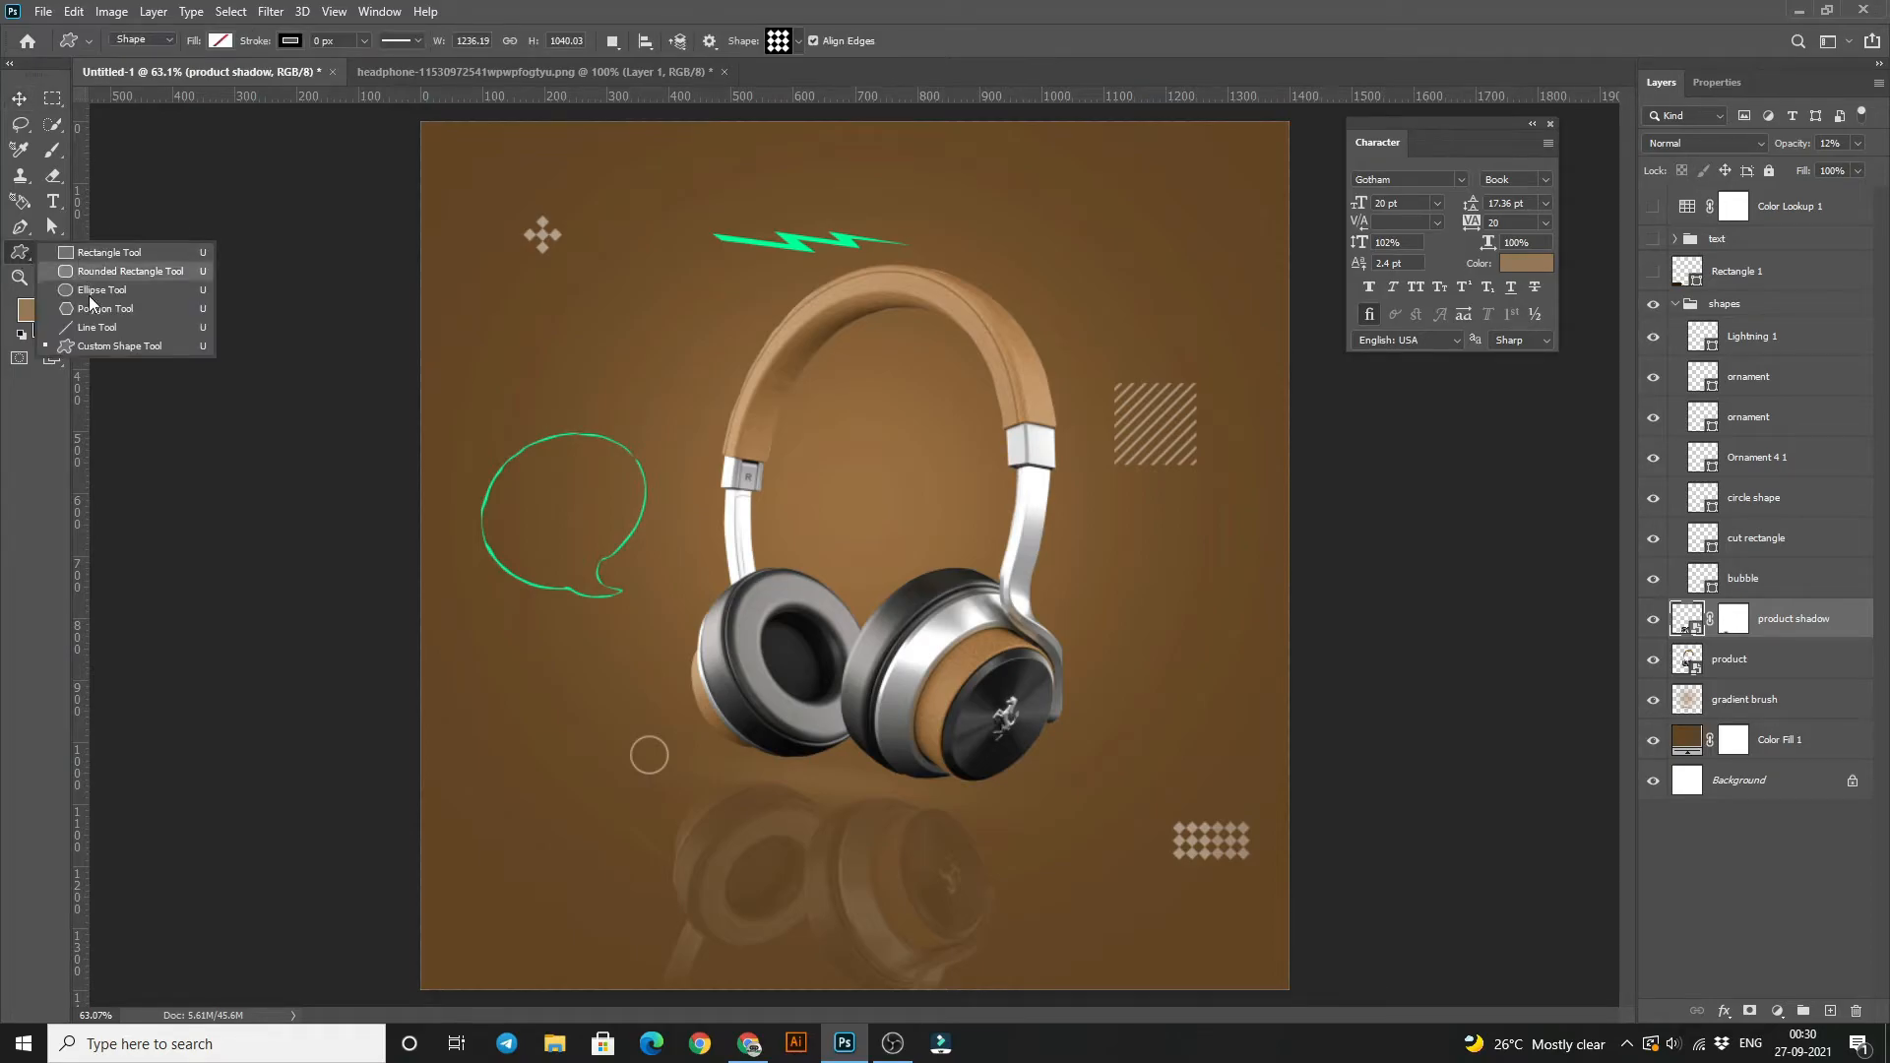
left_click(139, 345)
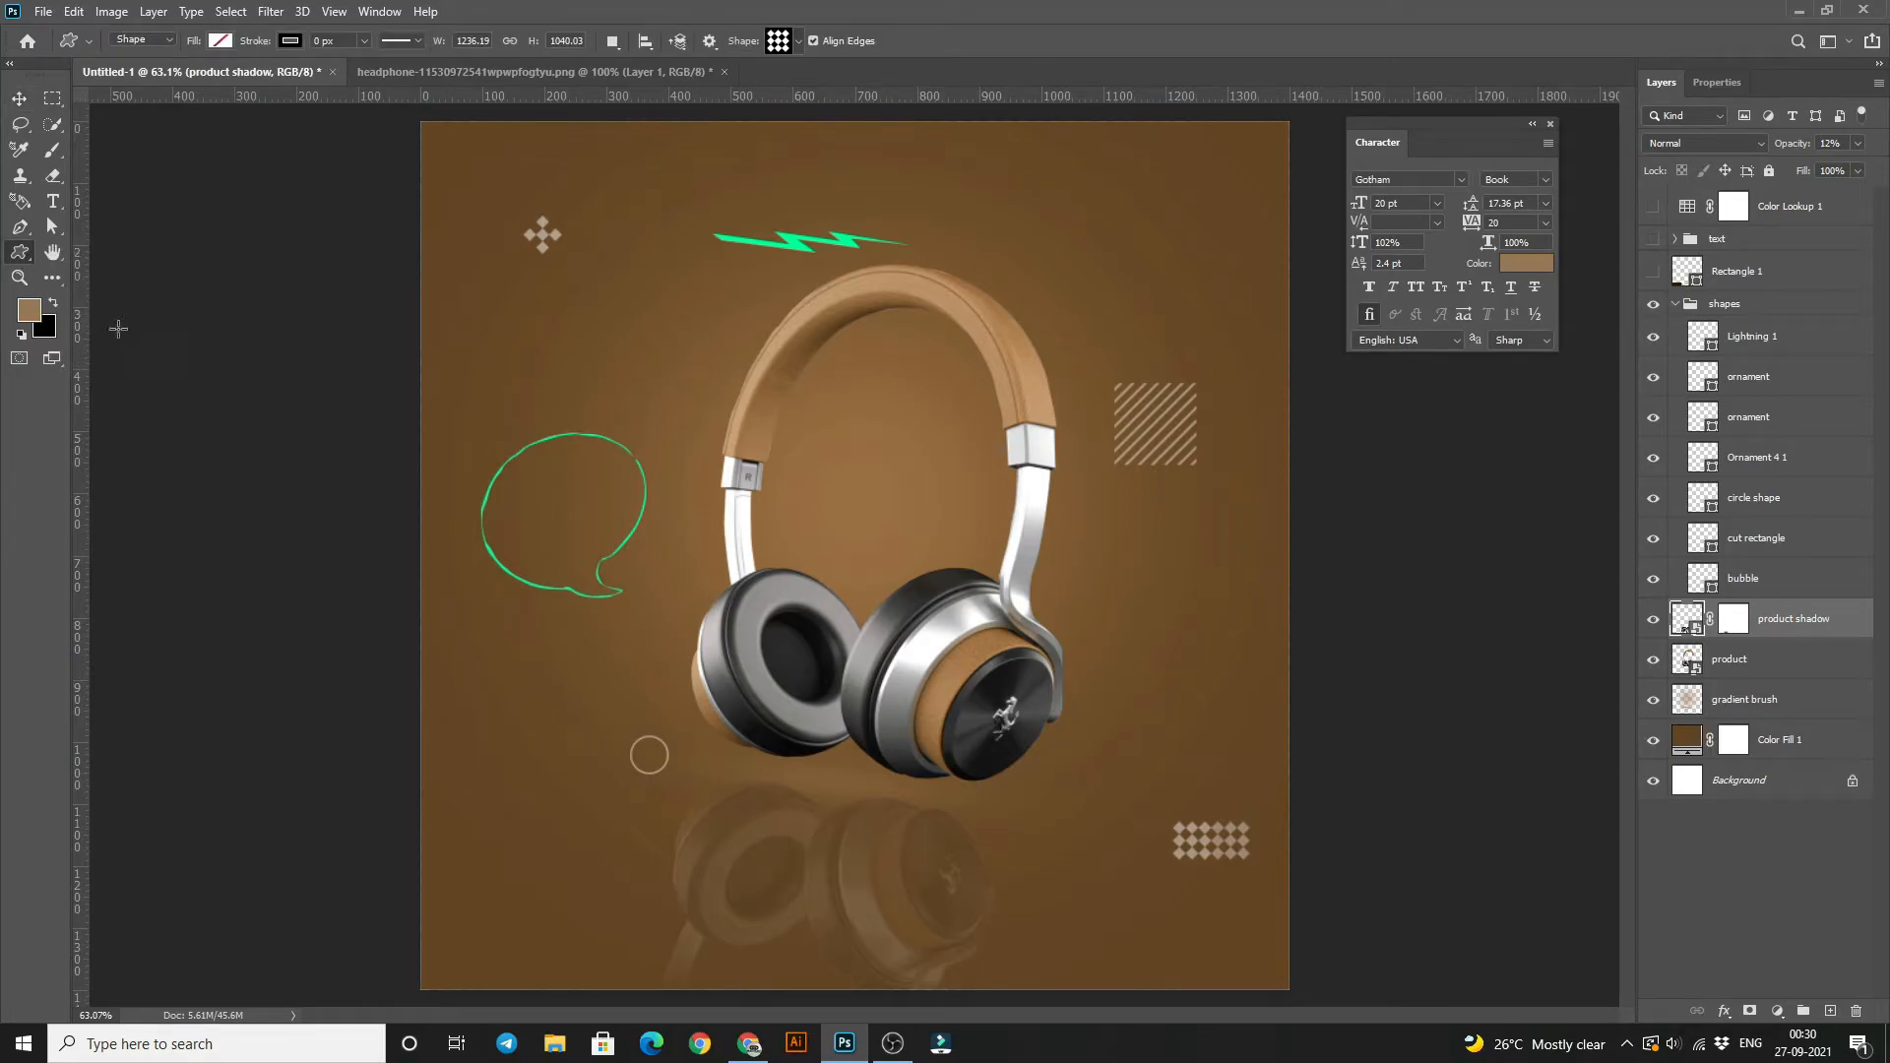
left_click(797, 42)
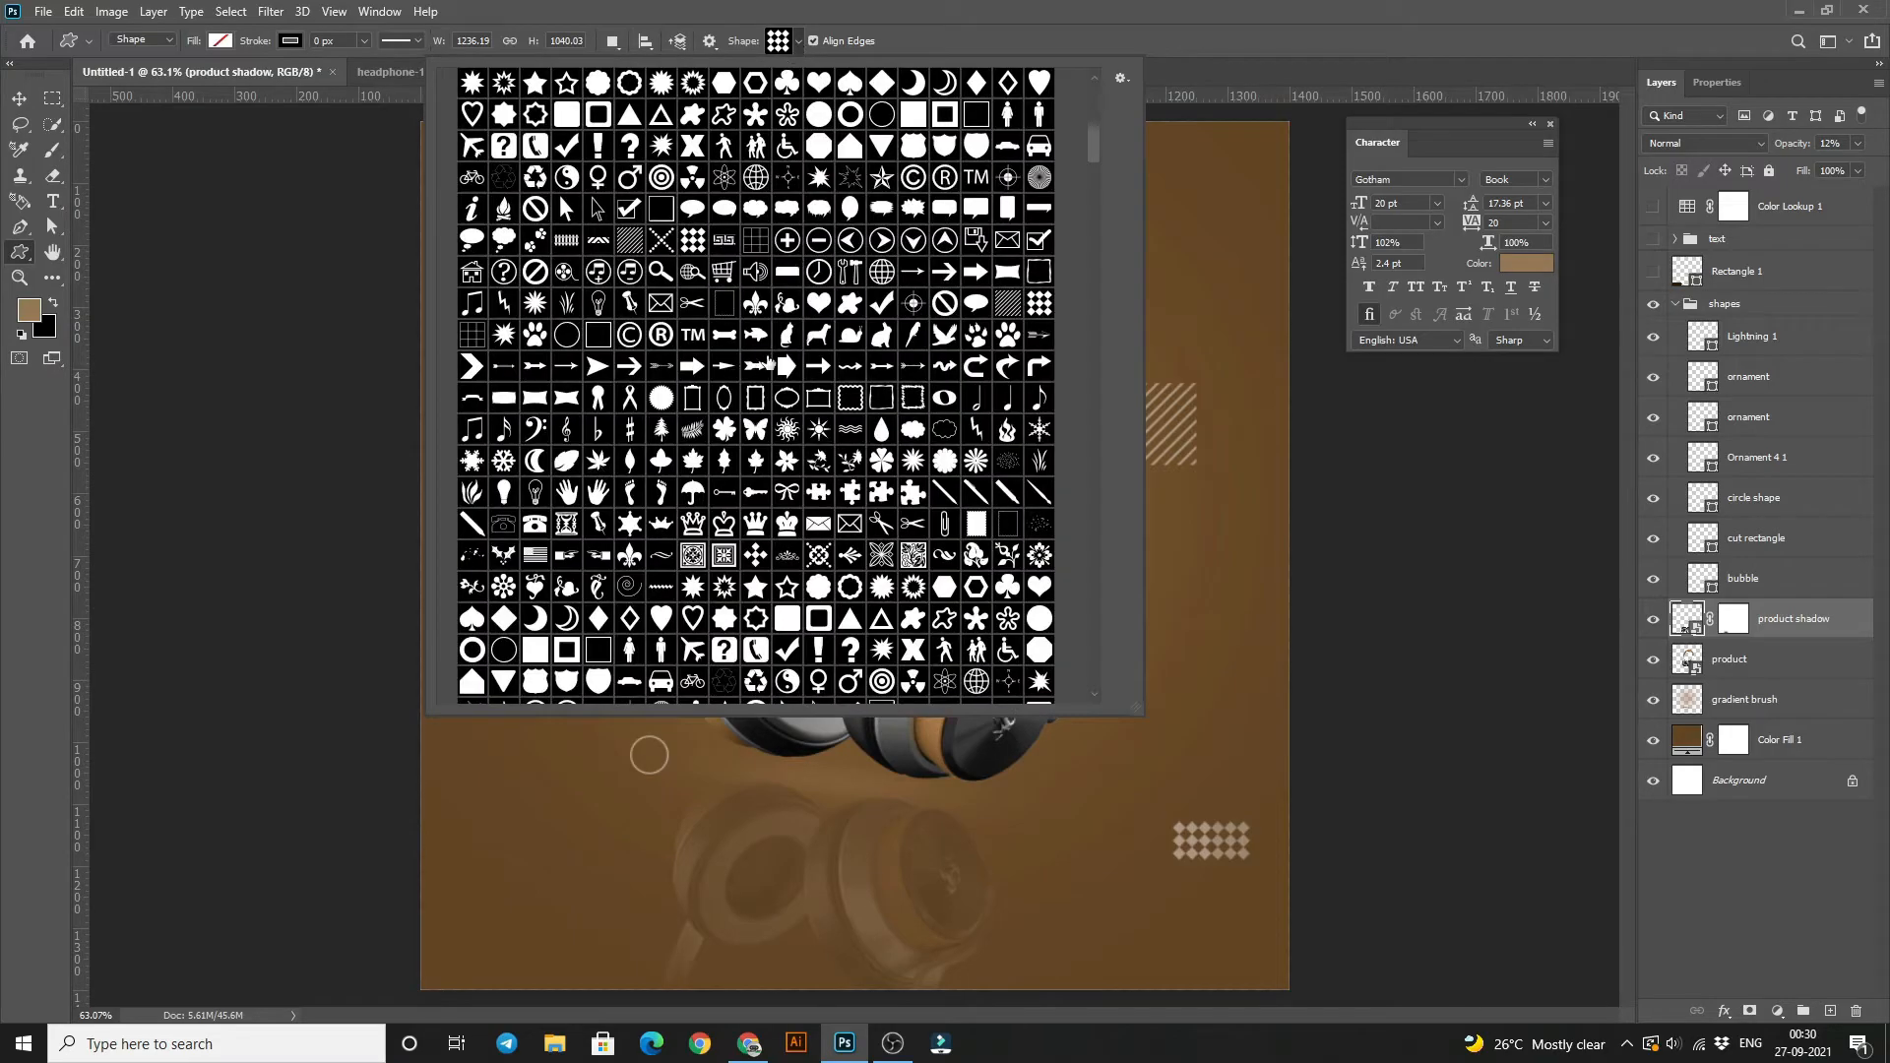
scroll(772, 355, "down", 3)
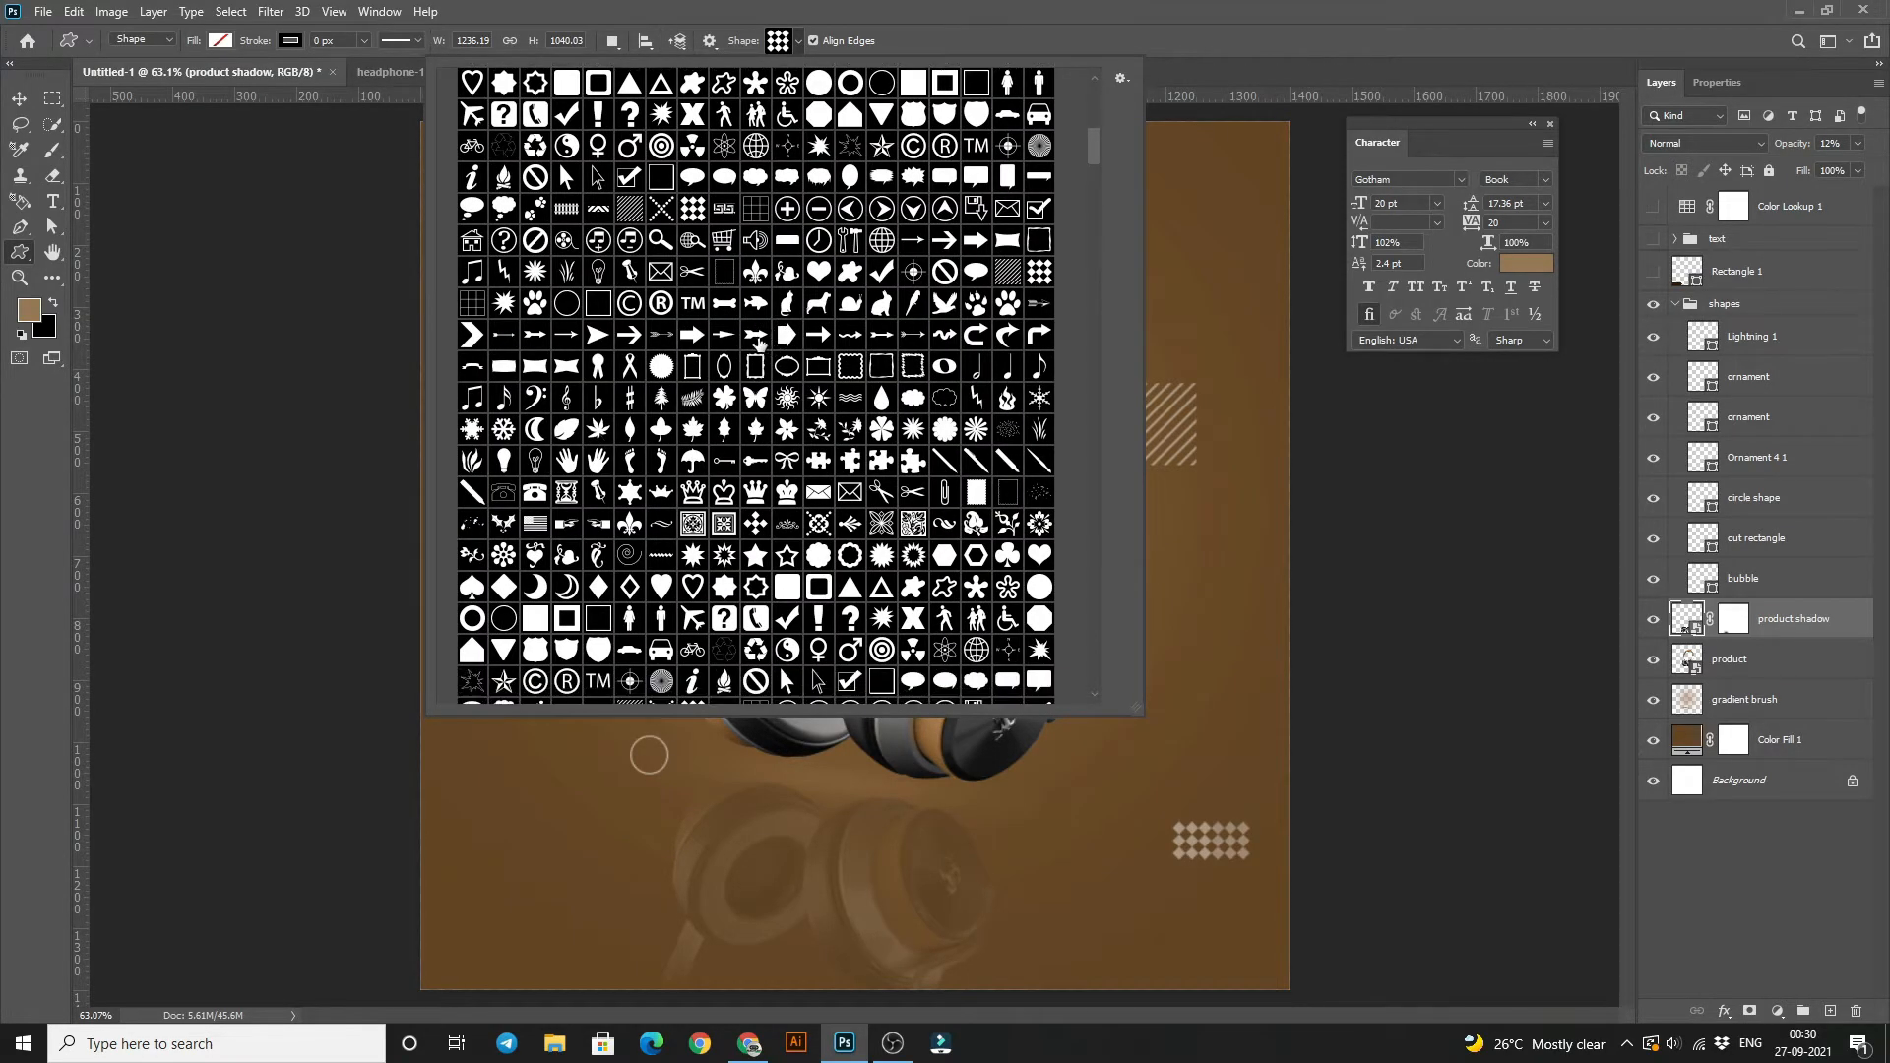
scroll(713, 339, "down", 3)
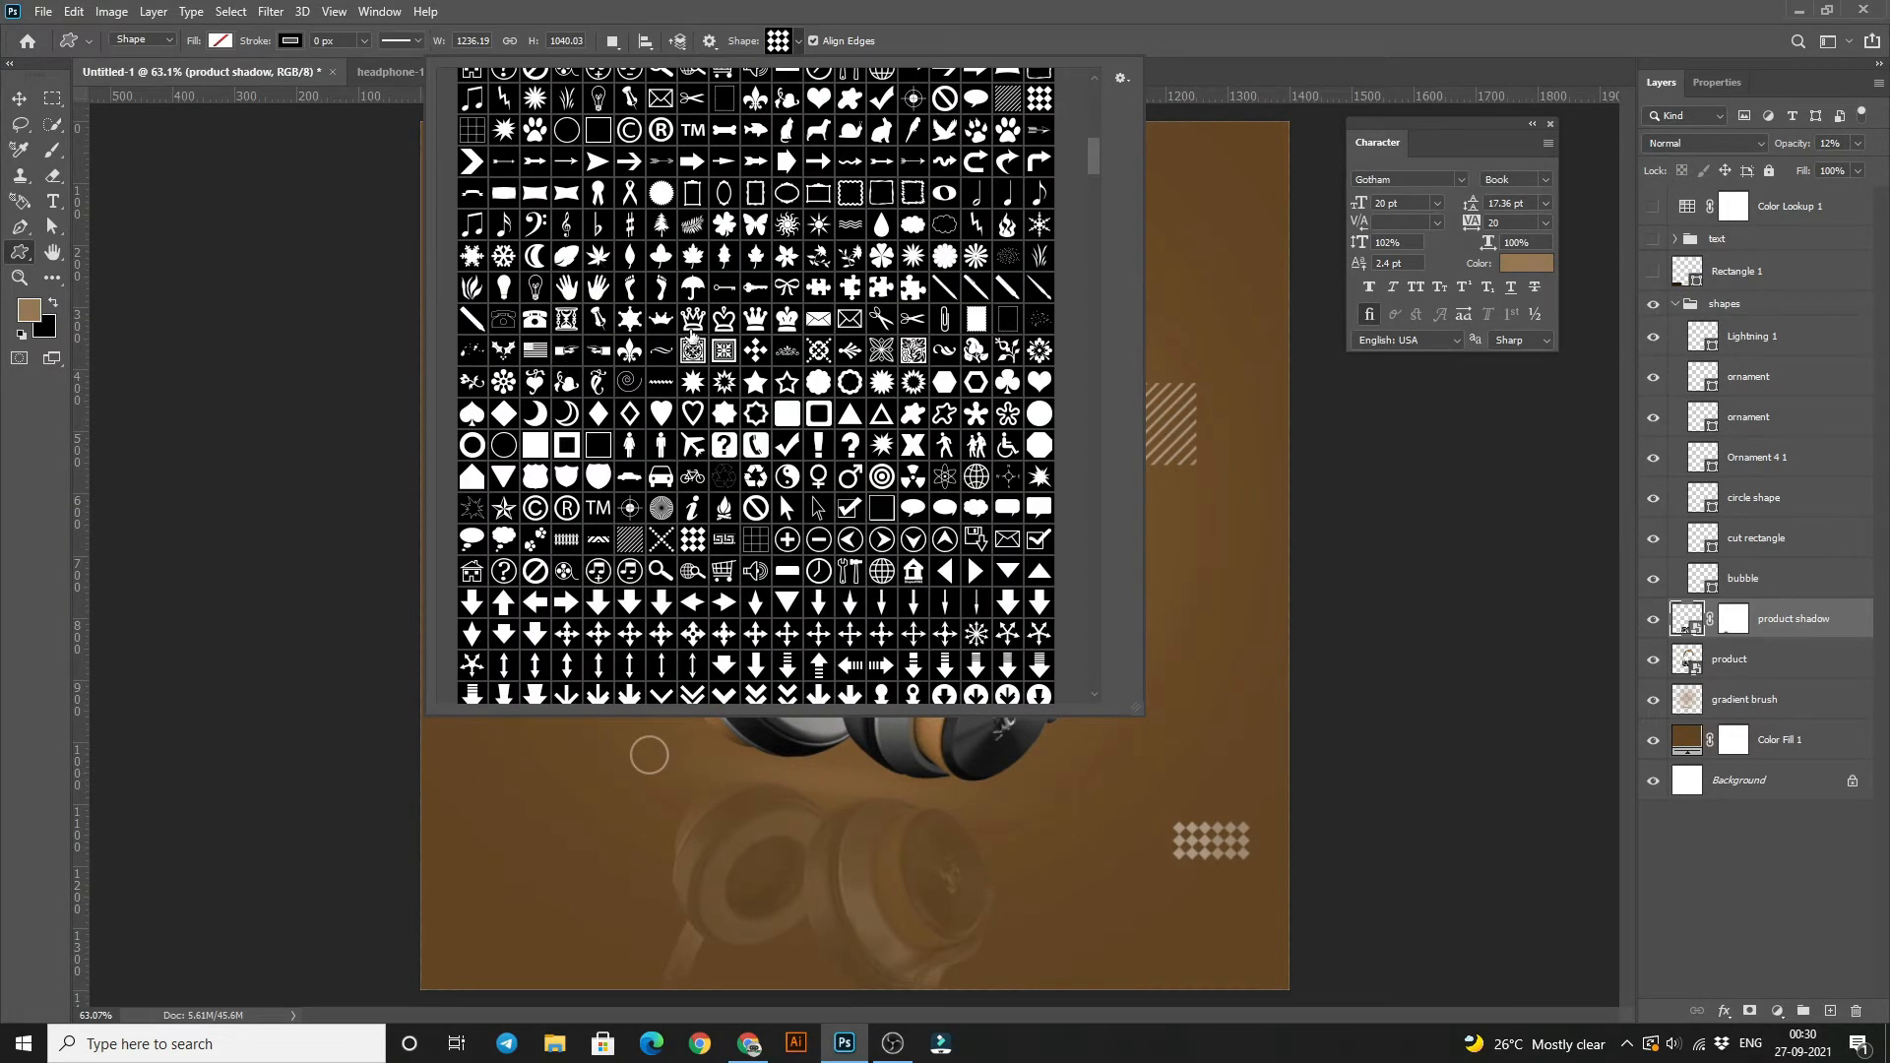
key("Escape")
key("v")
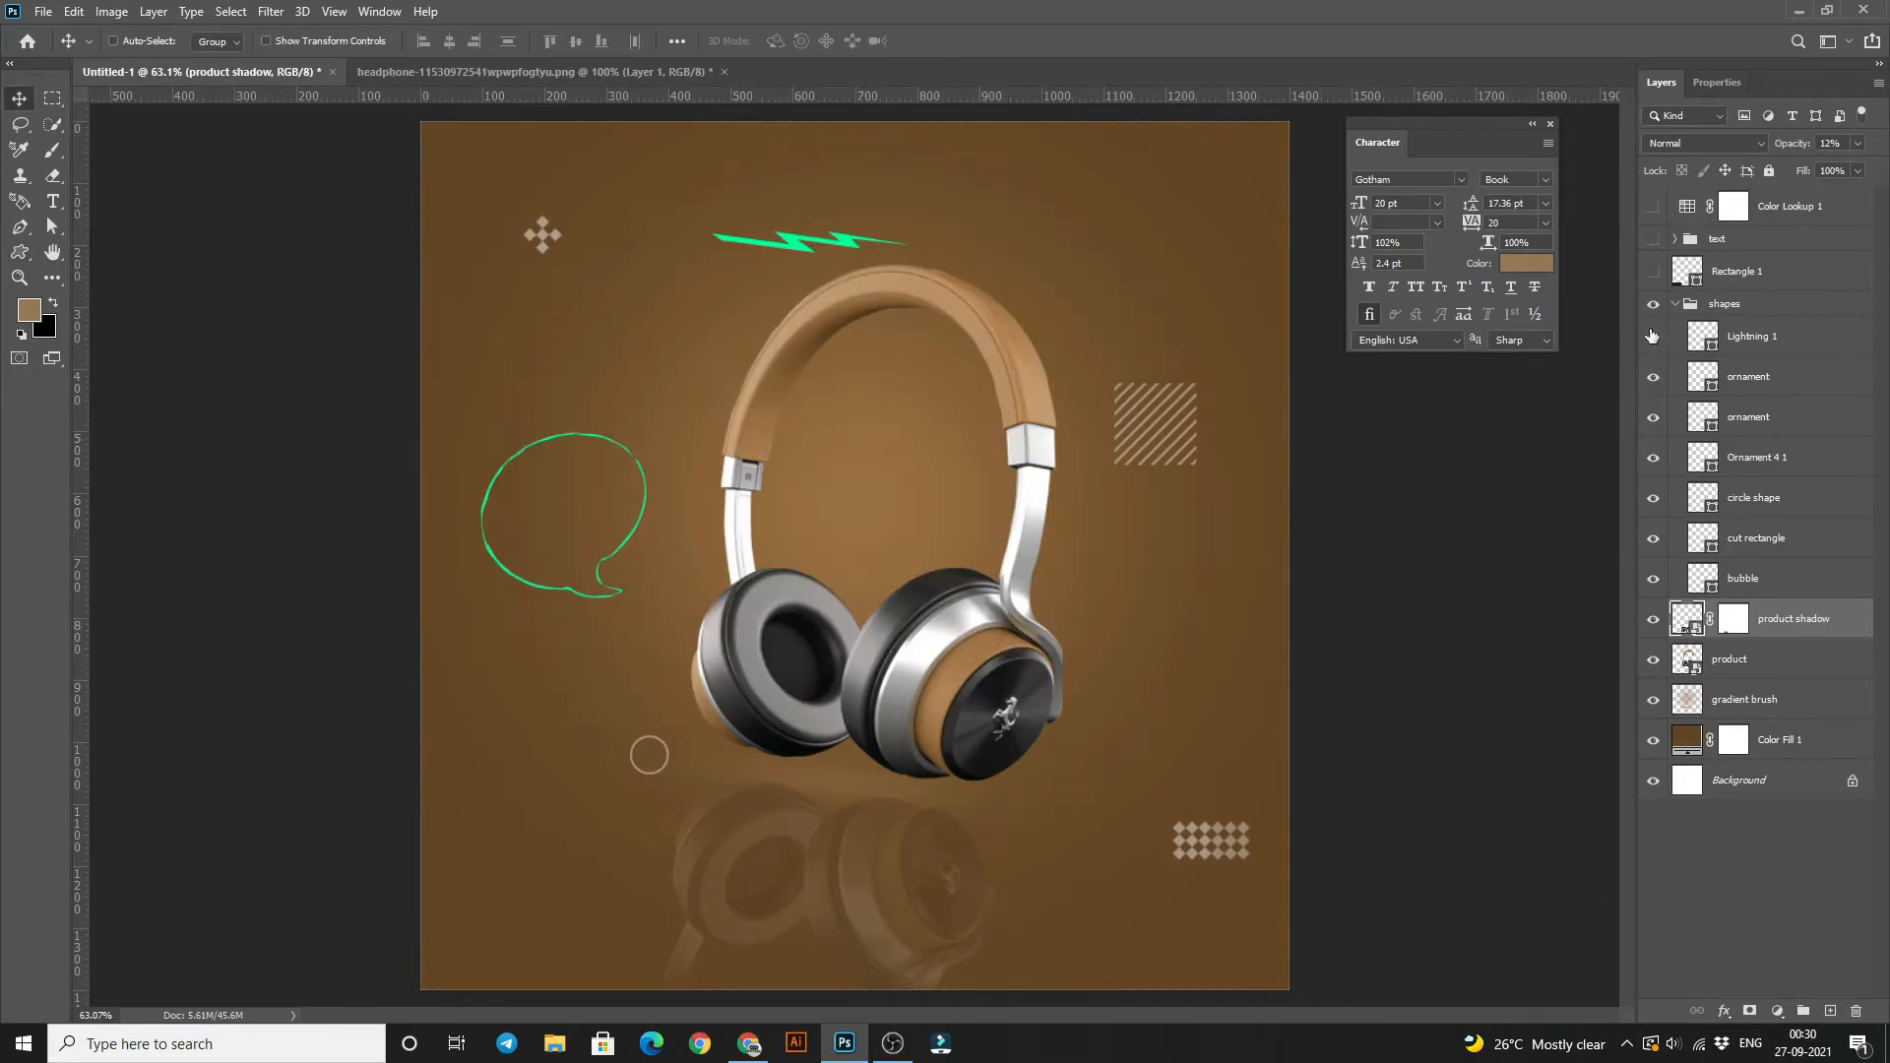
- Collapse the shapes group, expand the text group and make the text visible on the poster
left_click(1677, 305)
left_click(1675, 238)
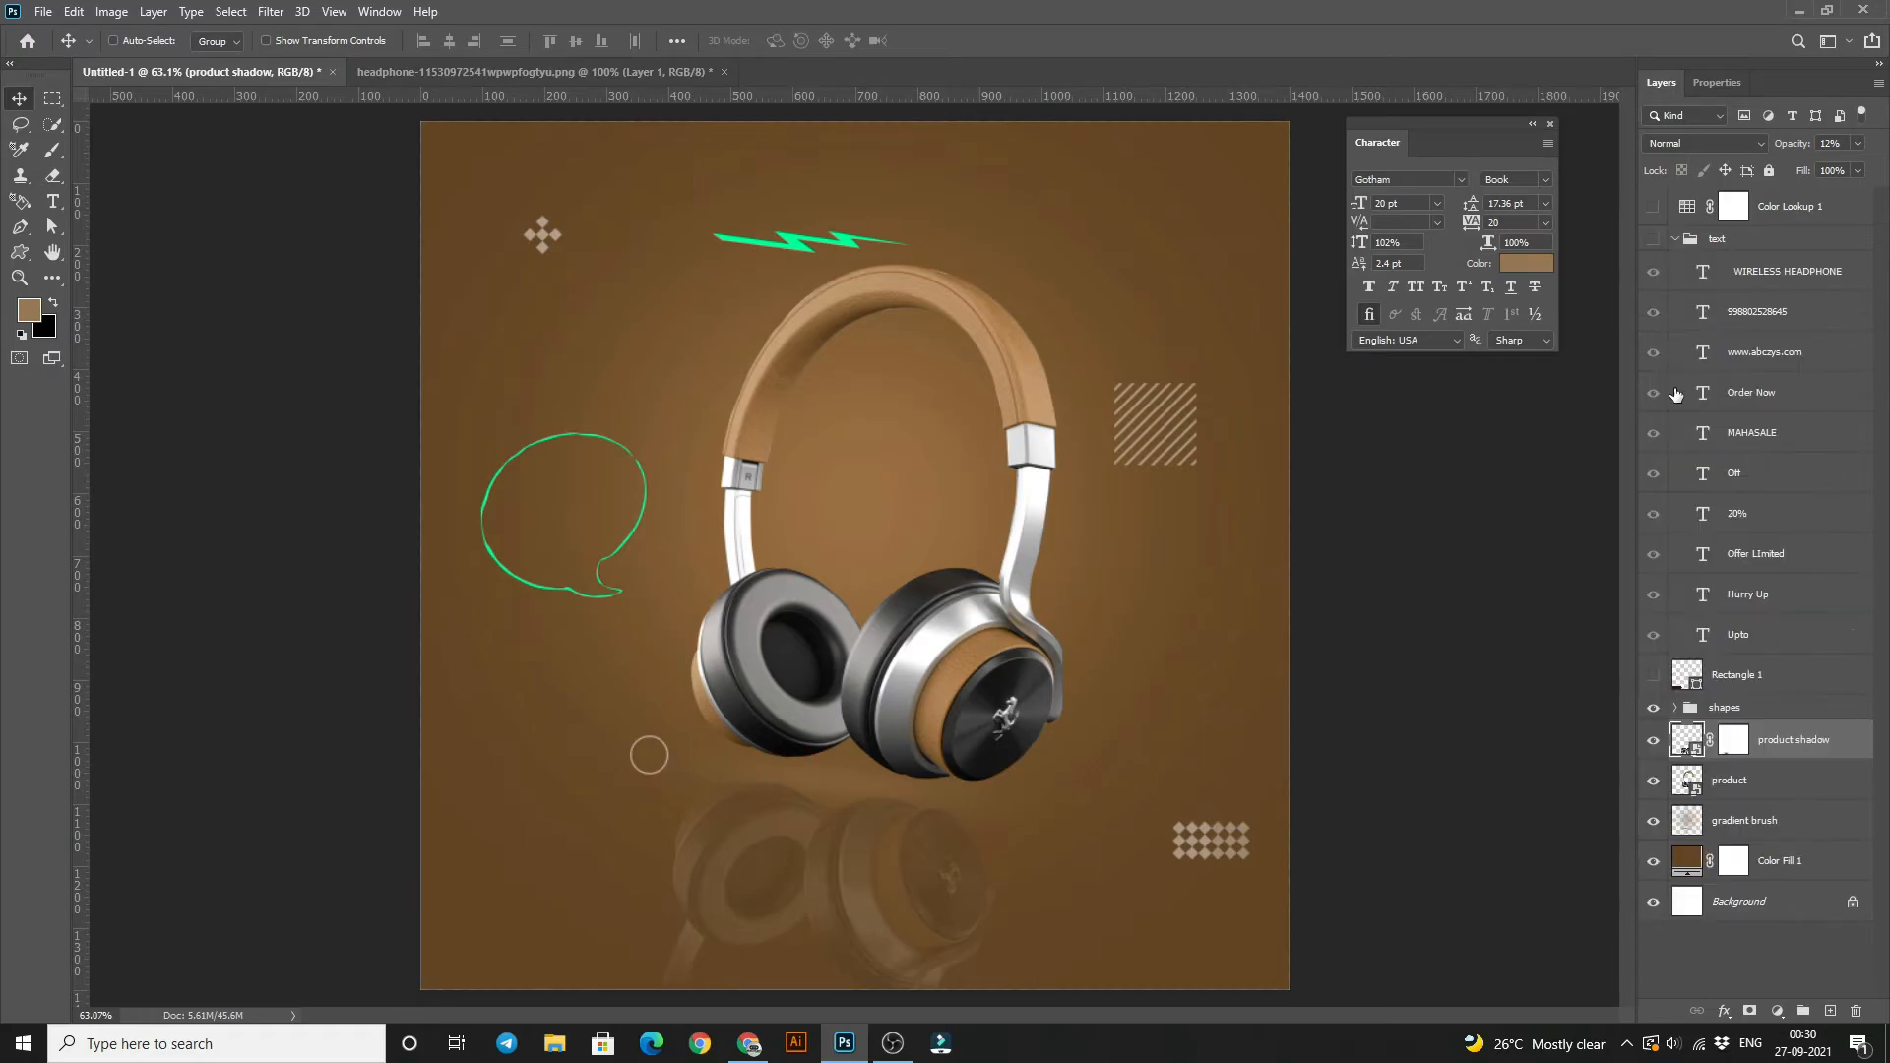
left_click(1654, 277)
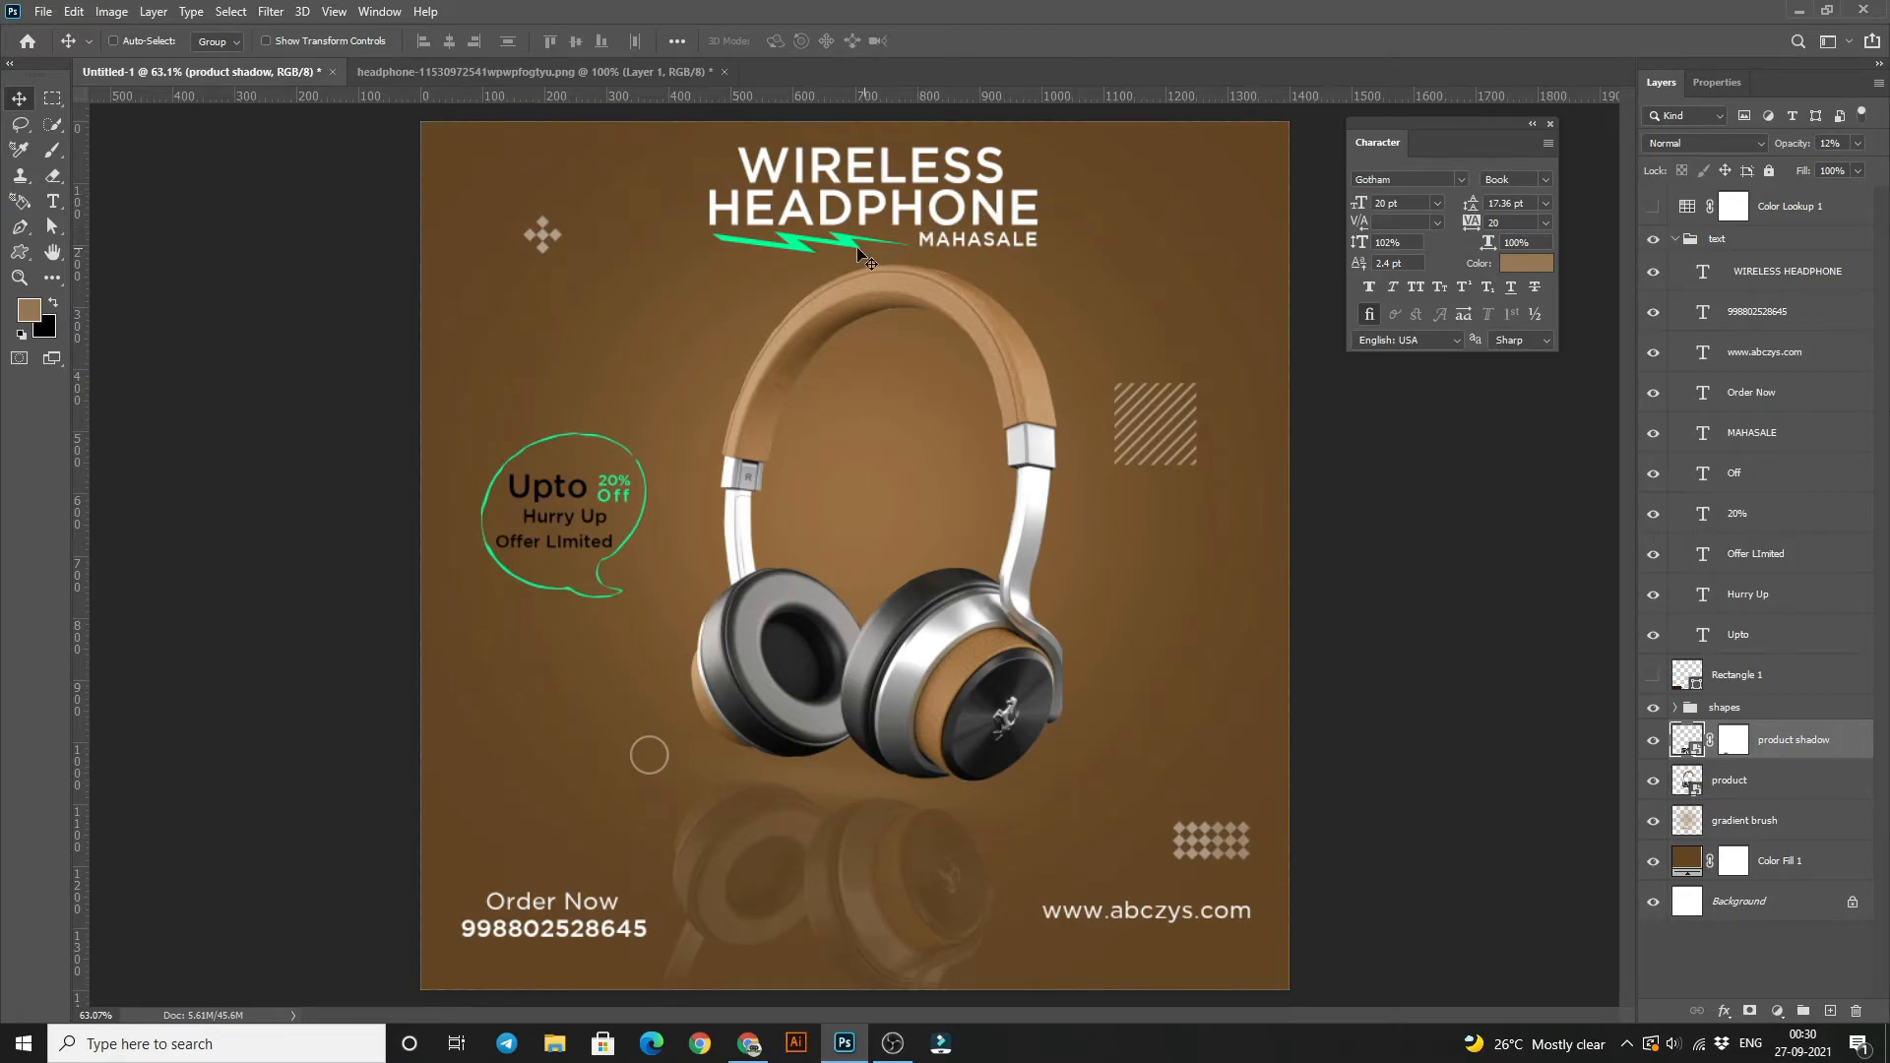
- Inspect the WIRELESS HEADPHONE title's type settings and check the website, Order Now and MAHASALE text layers by toggling their visibility
double_click(827, 177)
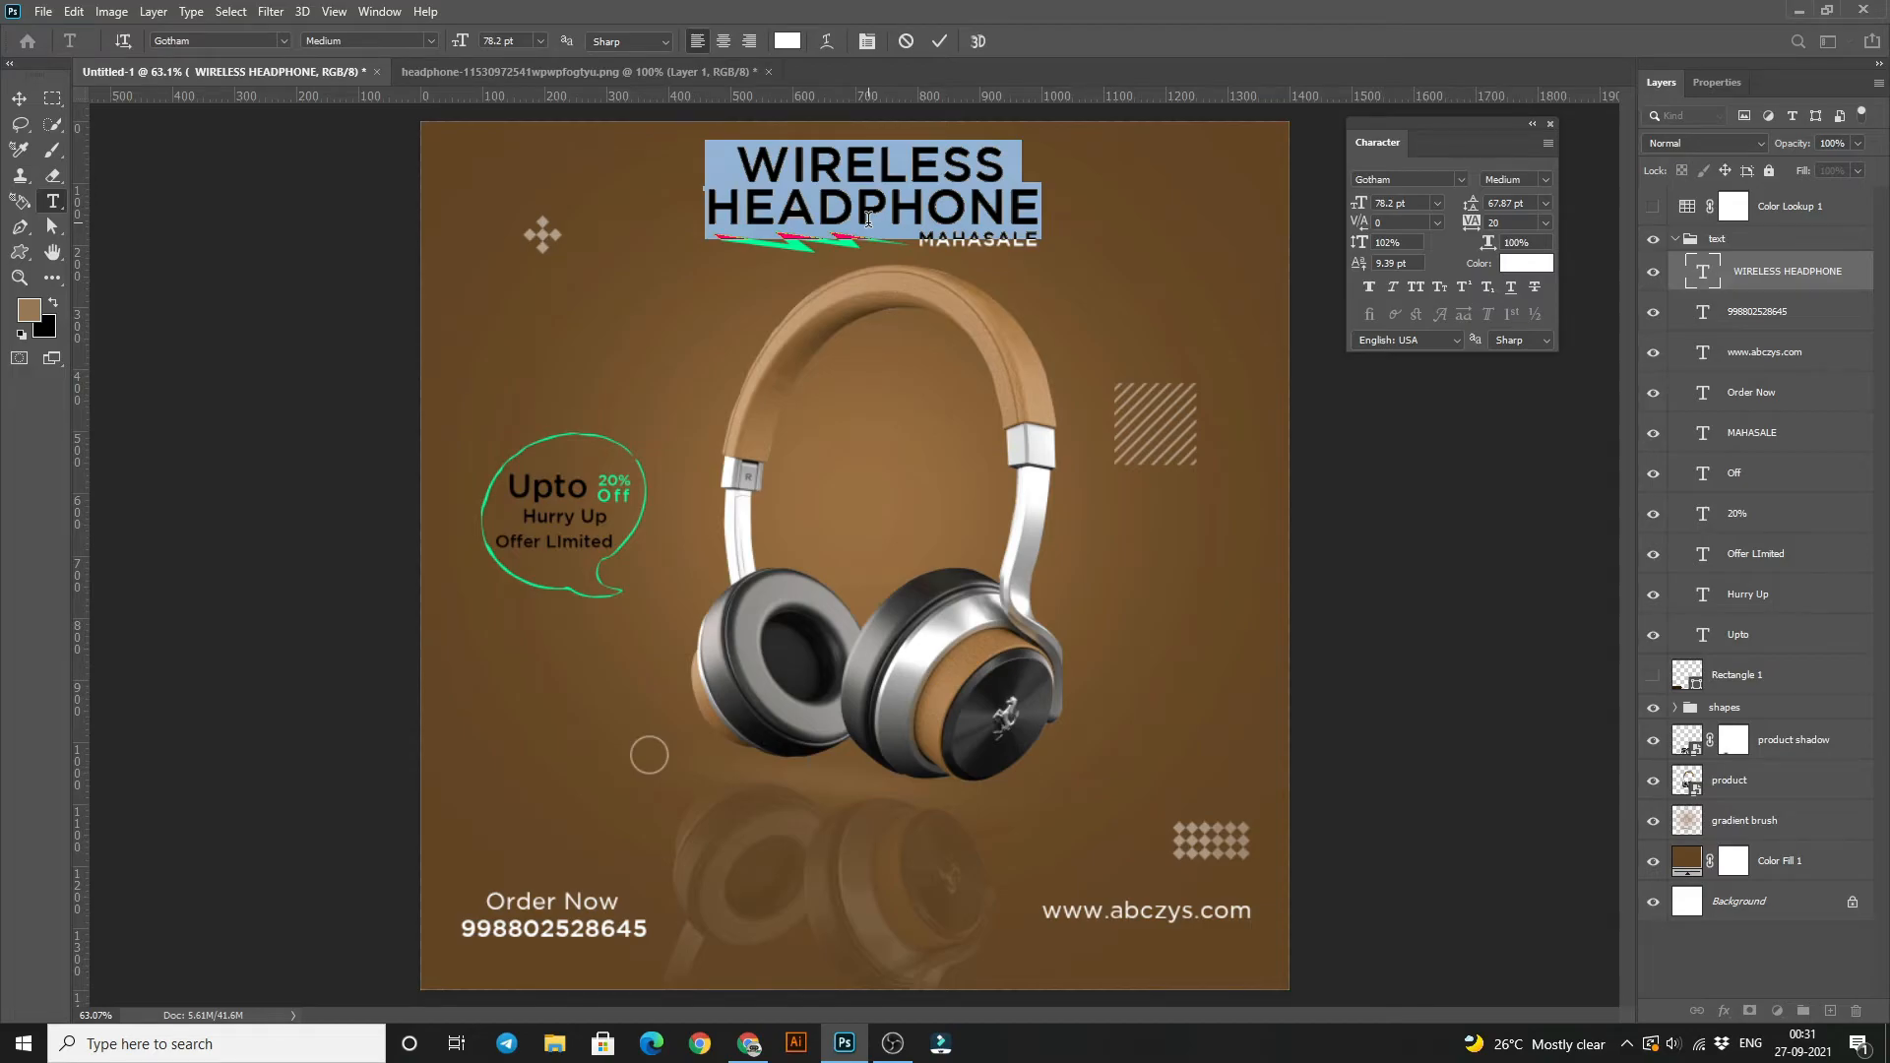
key("ctrl+Return")
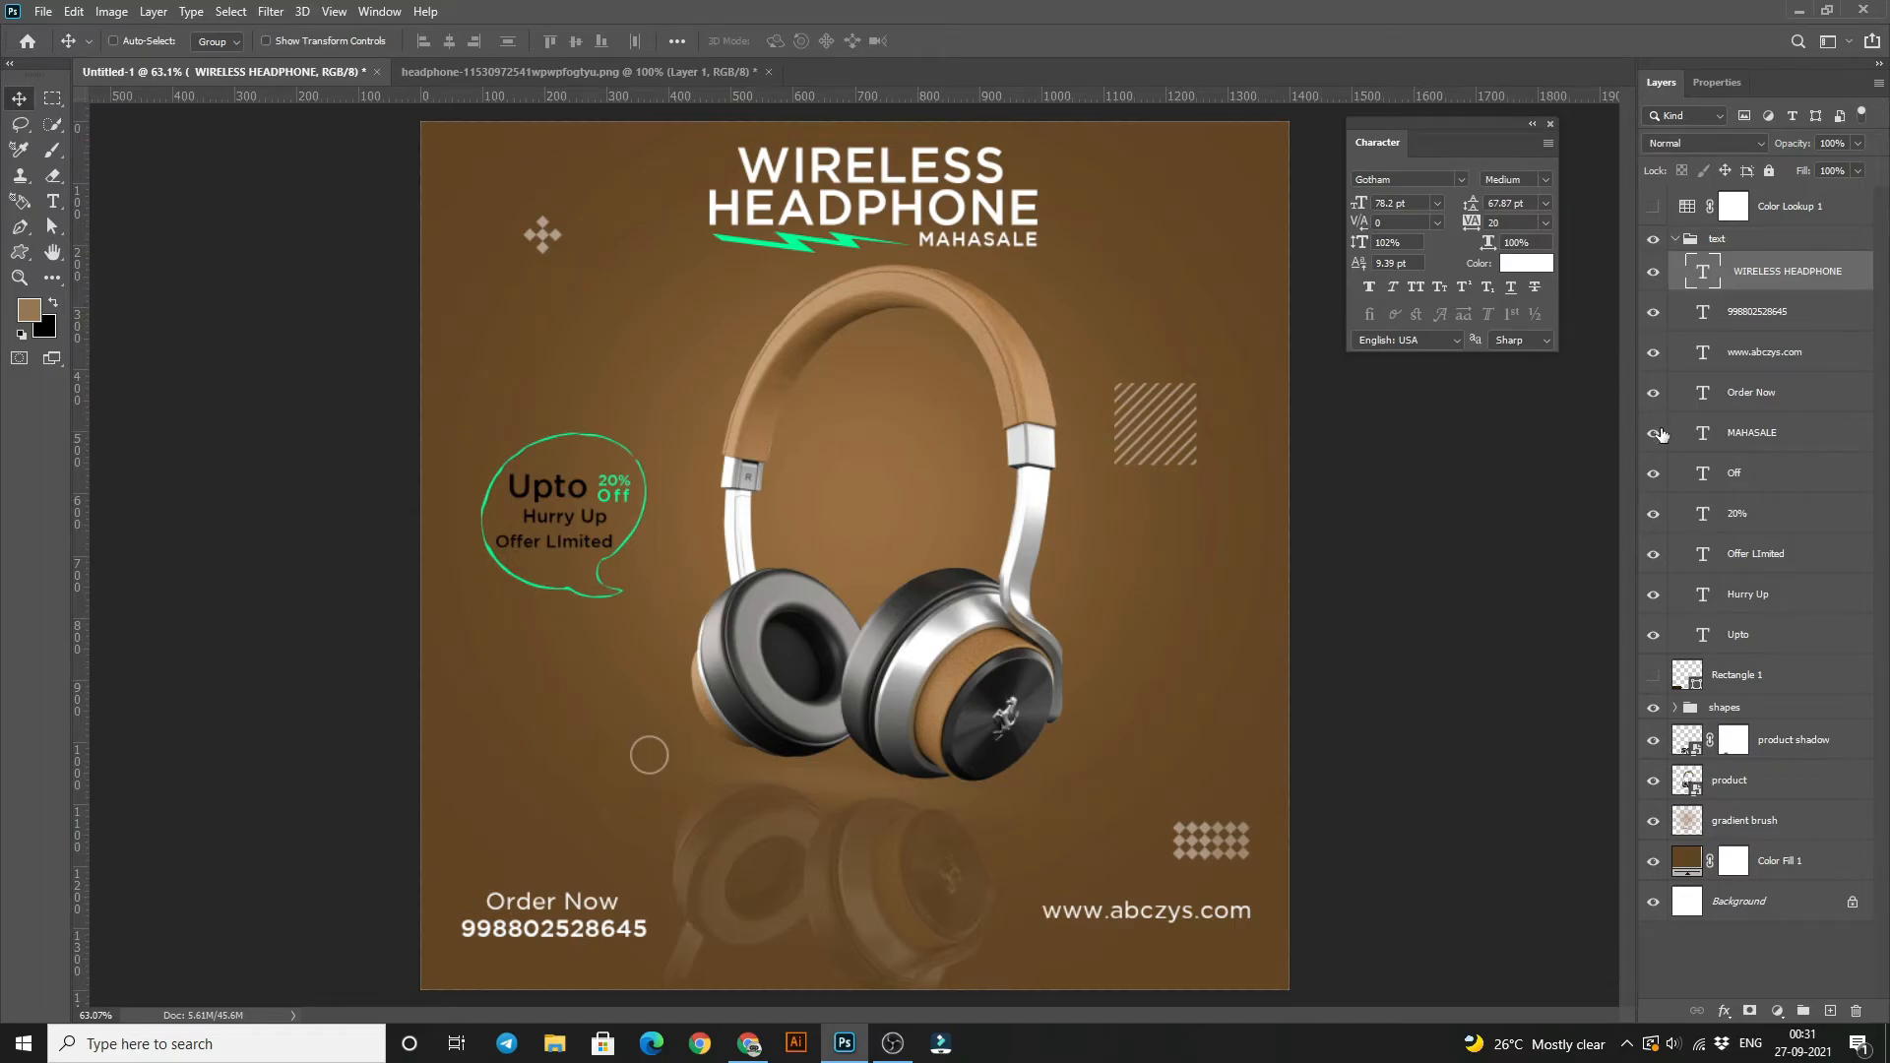
left_click(1655, 355)
left_click(1654, 394)
left_click(1655, 438)
left_click(1654, 441)
- Collapse the text group and make the Rectangle 1 layer behind the order details visible
left_click(1674, 238)
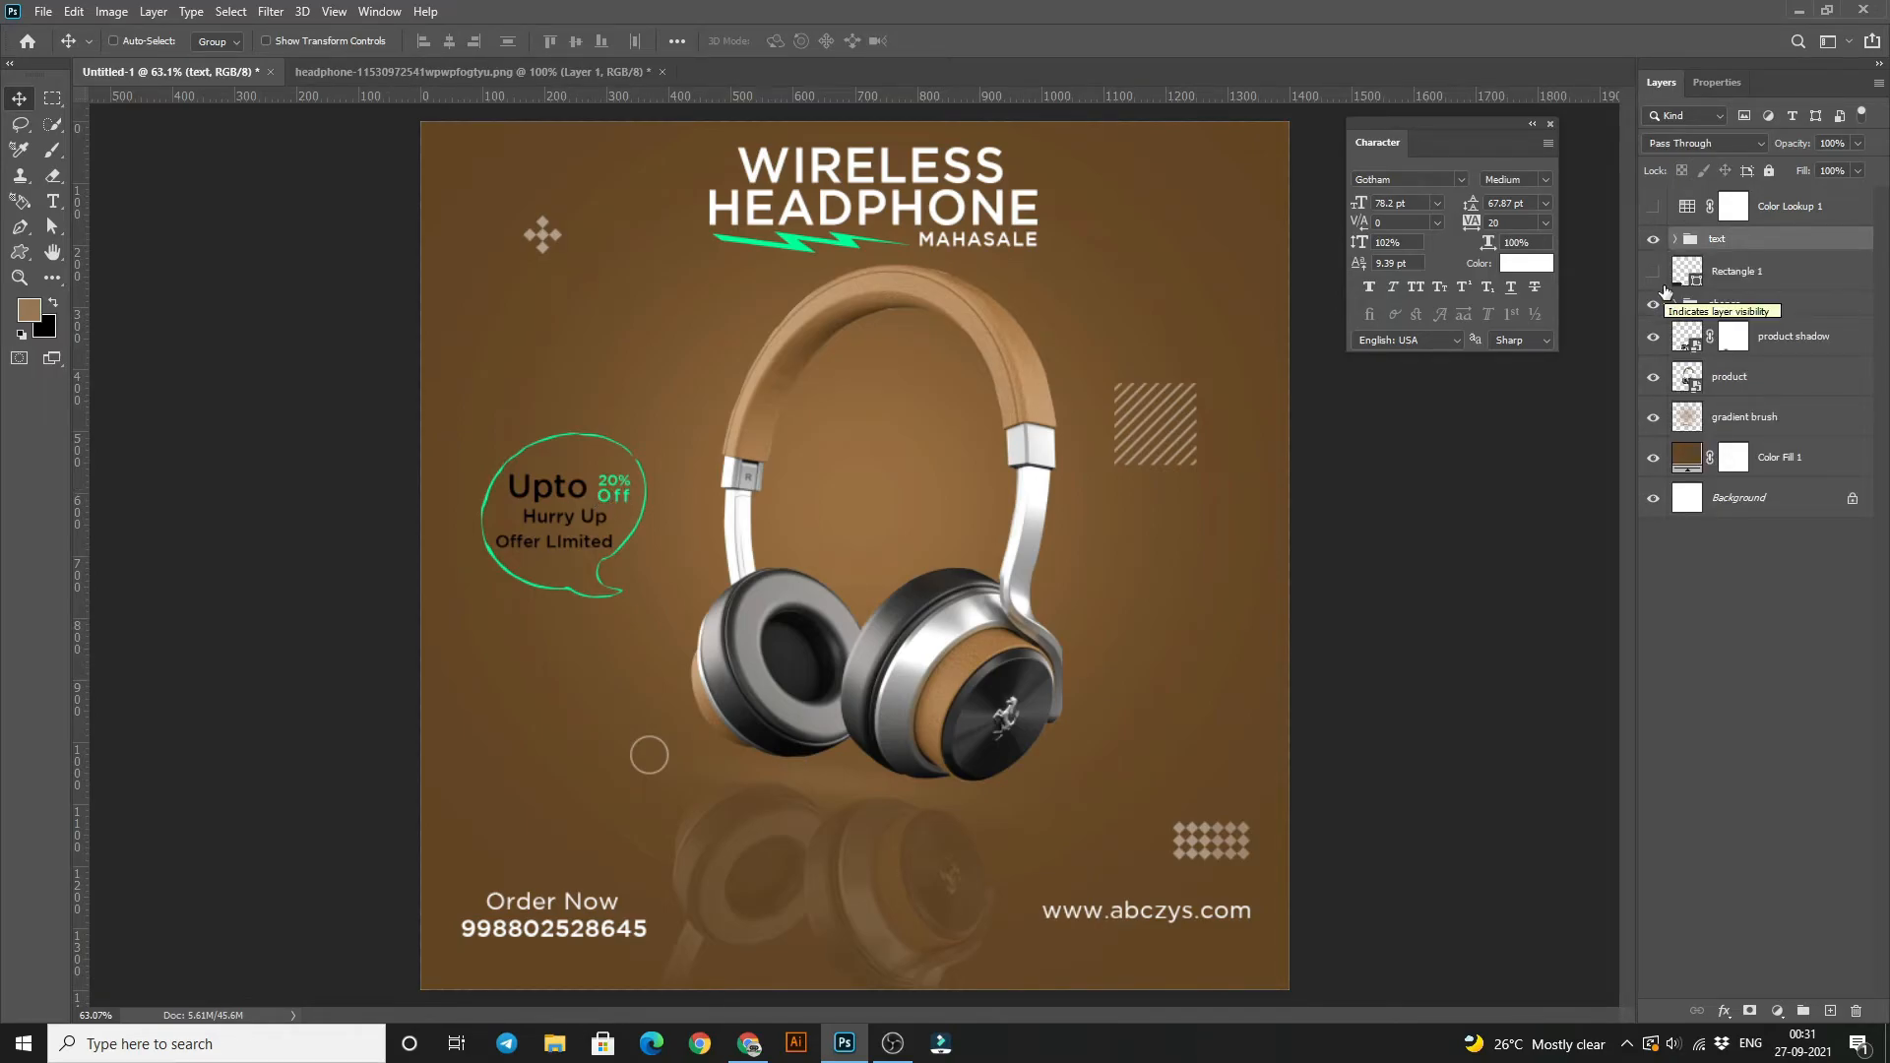
left_click(1655, 272)
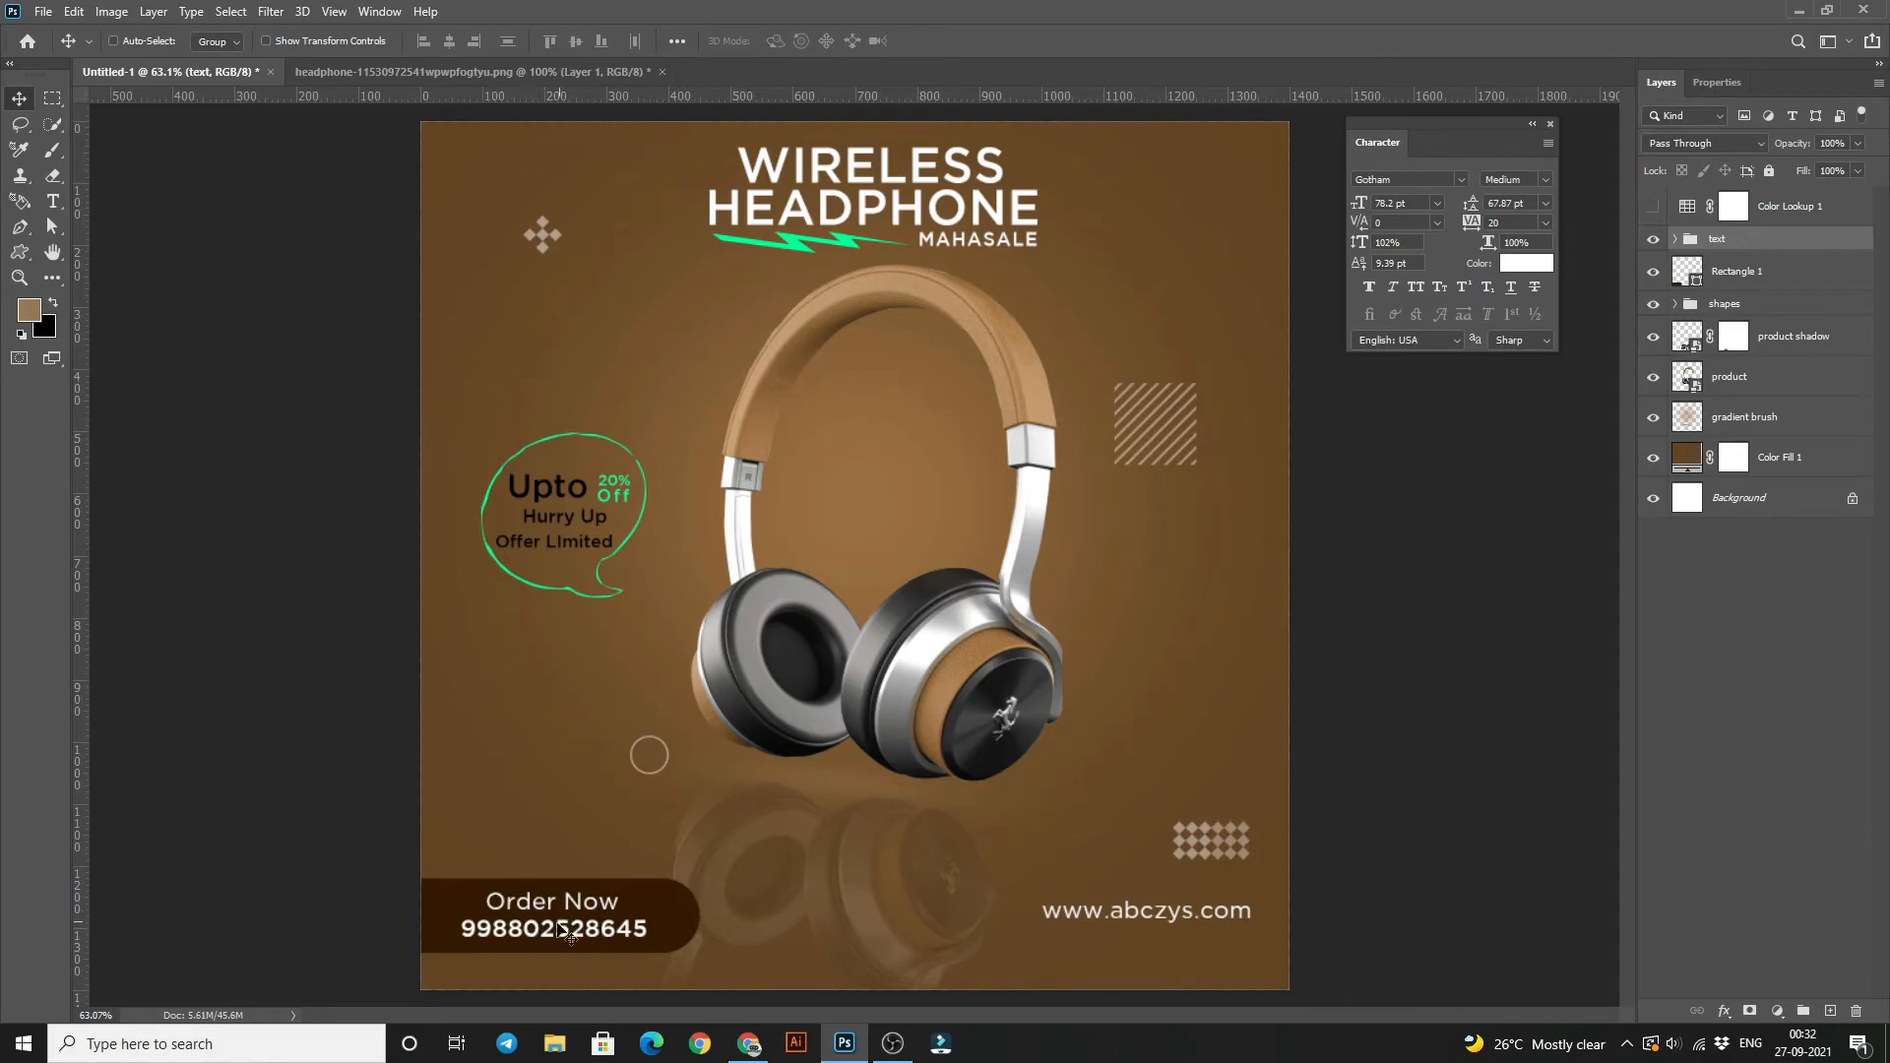
- Preview the Color Lookup 1 layer, hide it again and add a new Color Lookup adjustment layer above the text group
left_click(1653, 206)
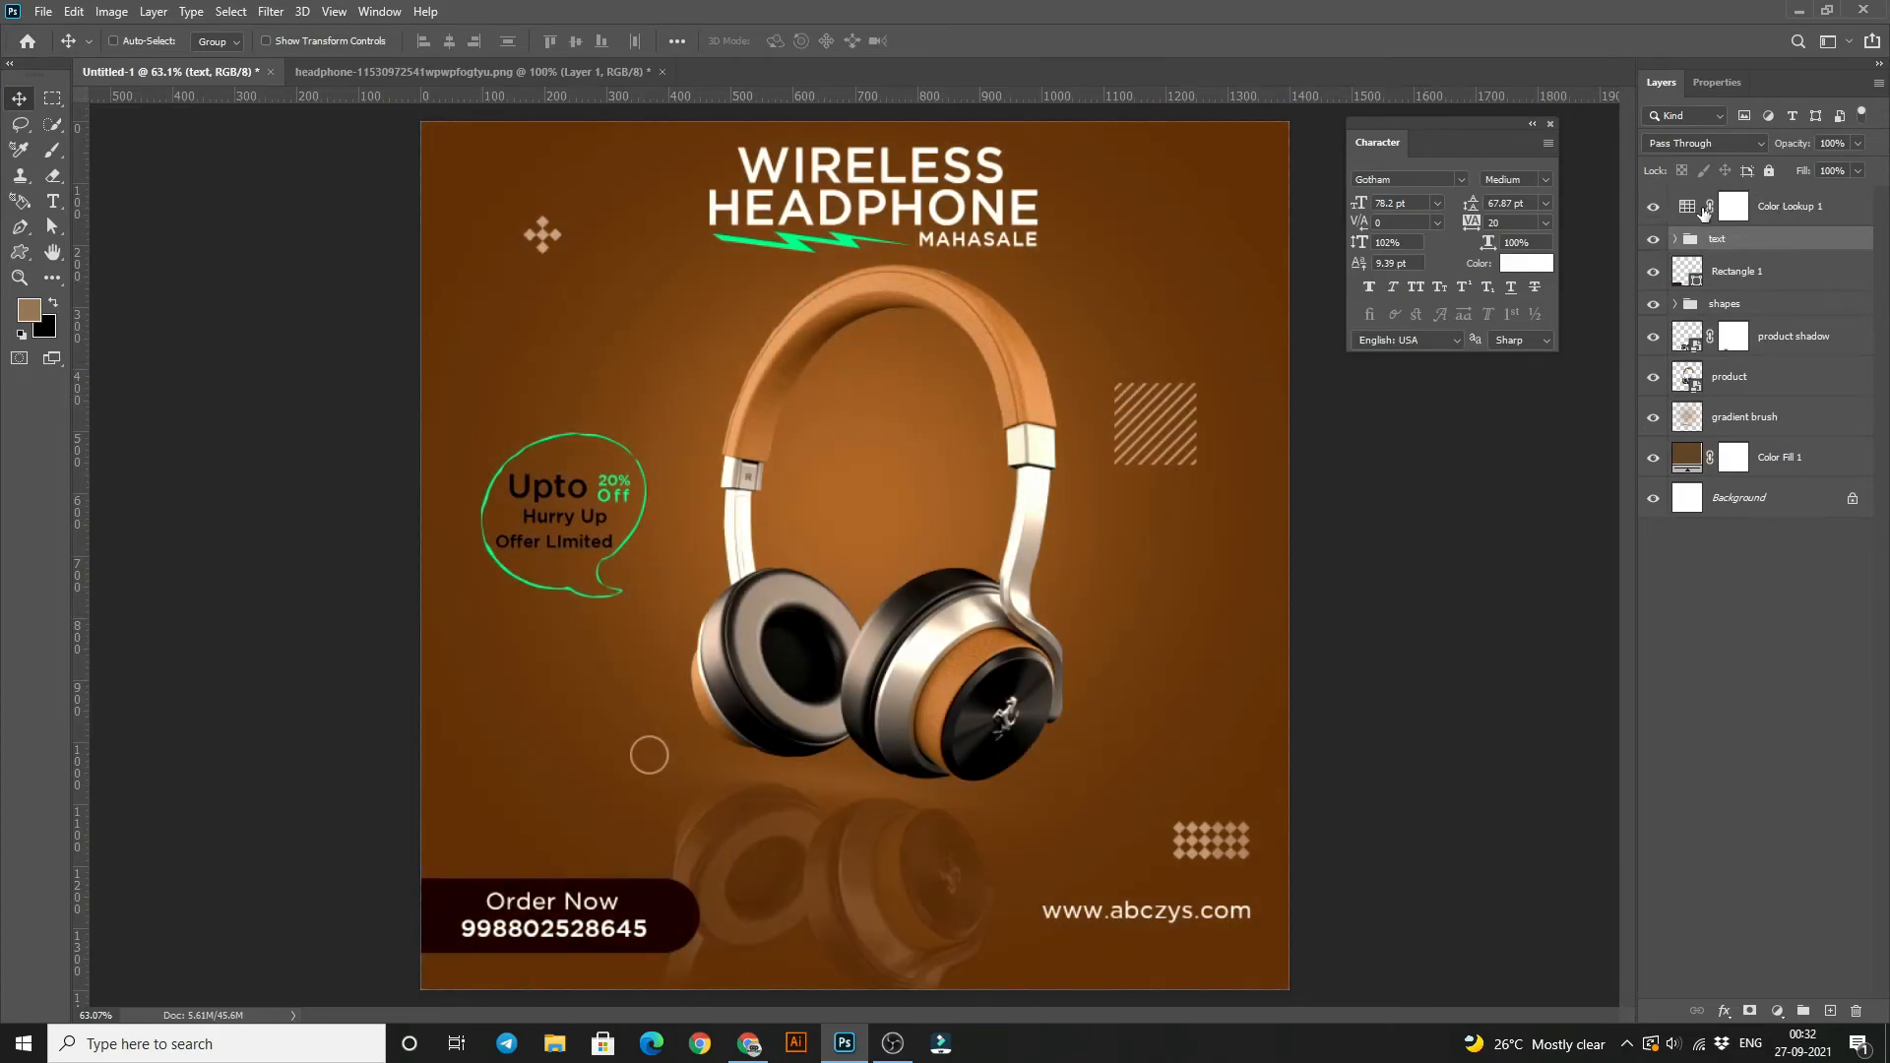
left_click(1653, 205)
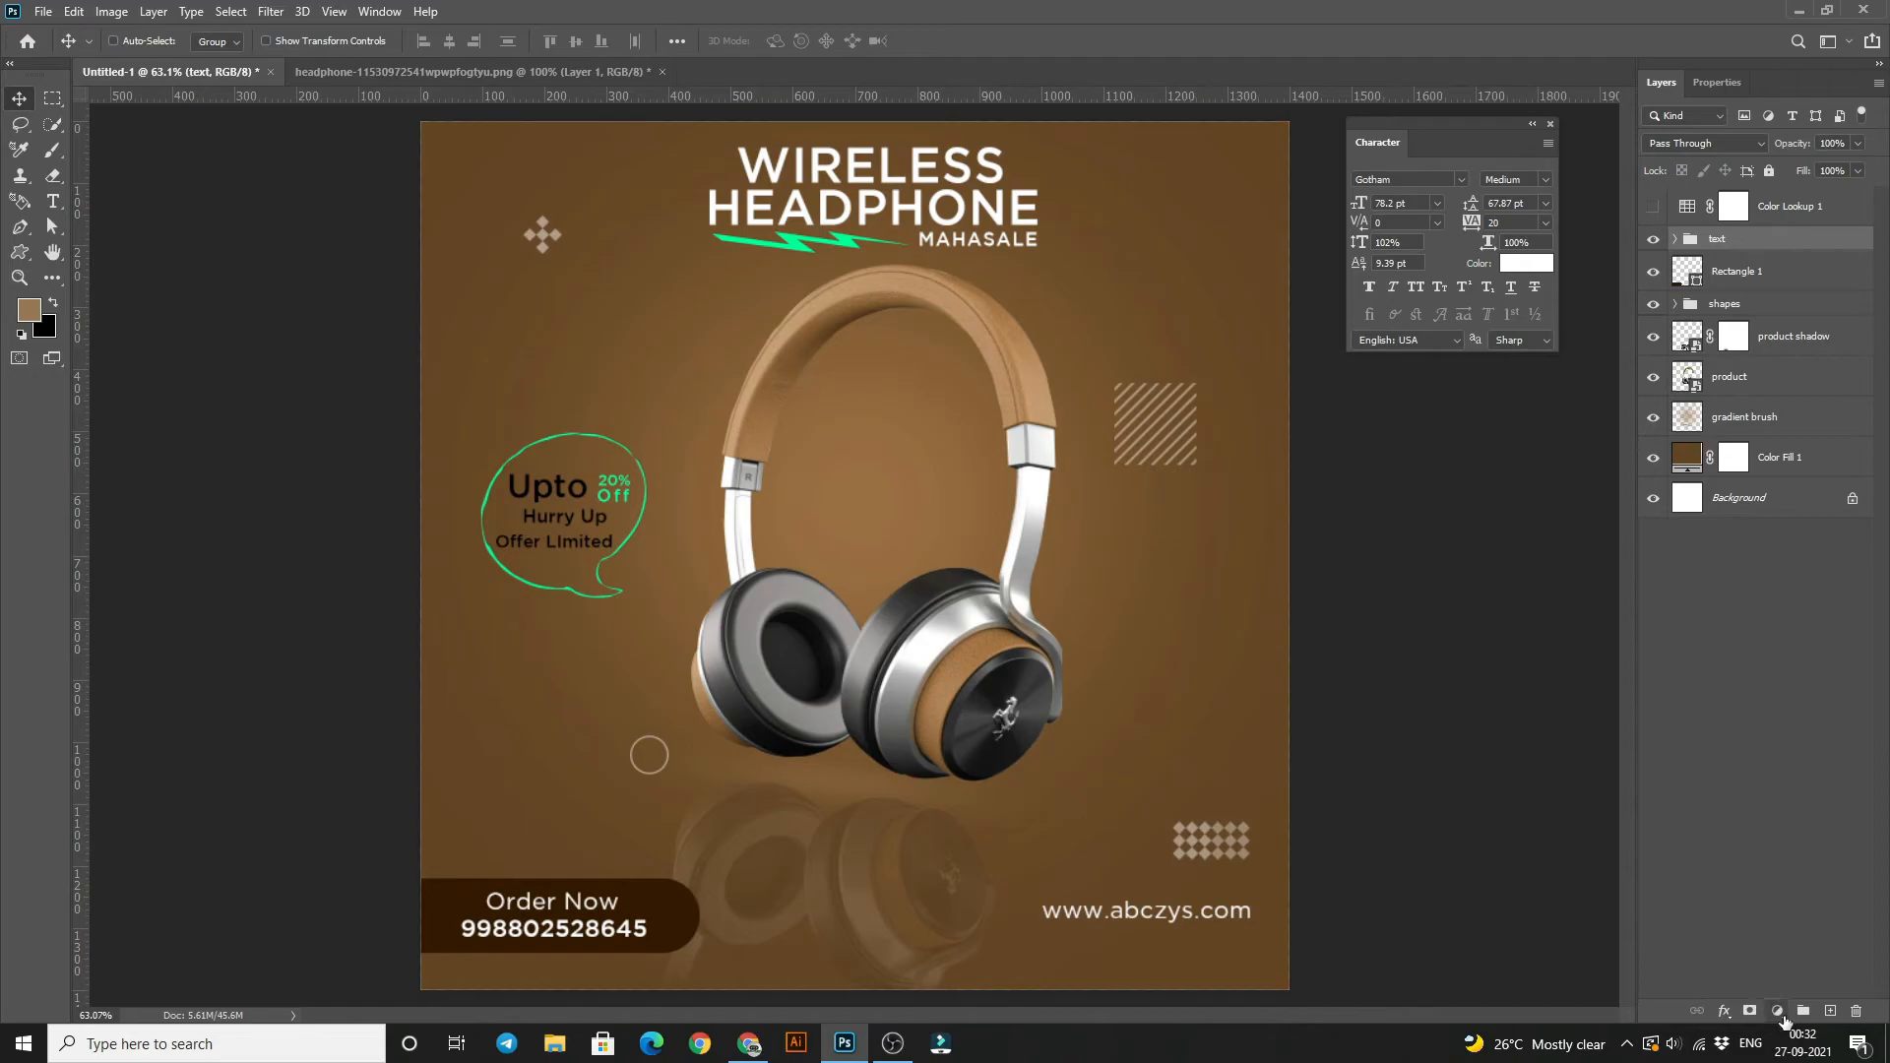
left_click(1782, 1017)
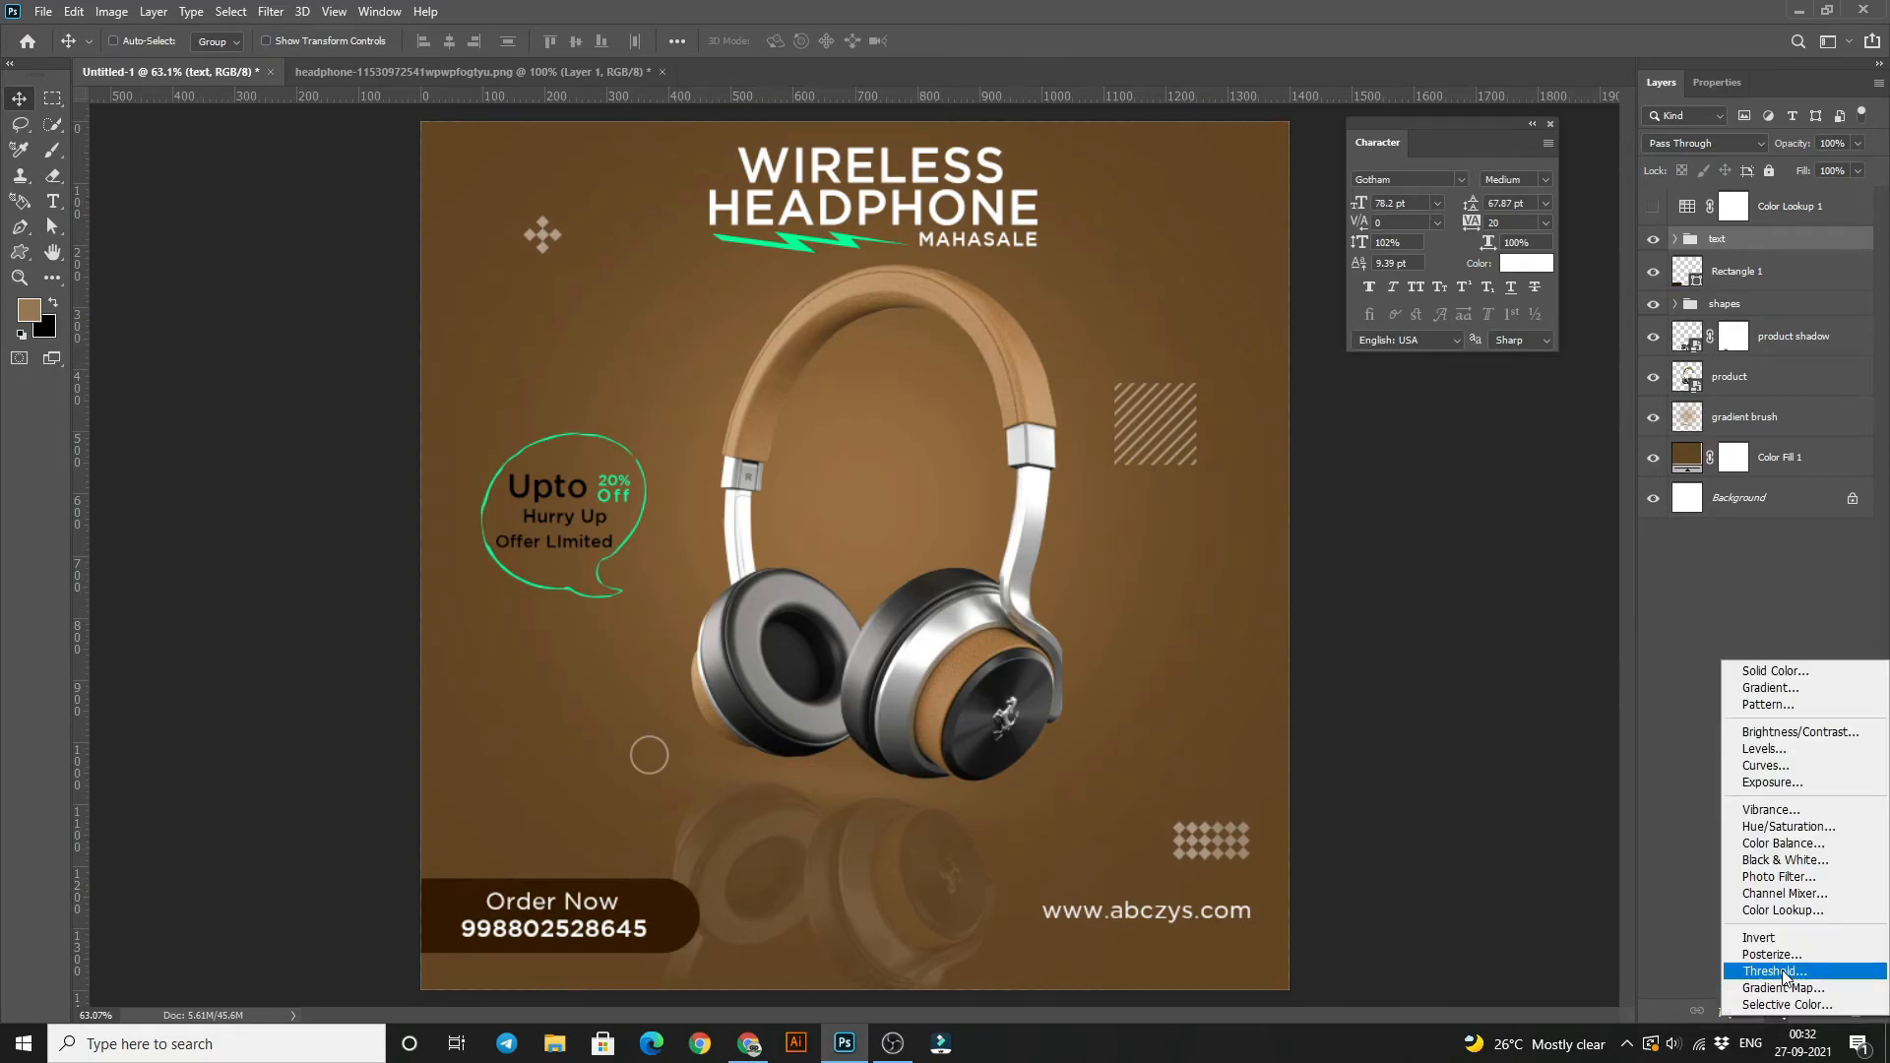
left_click(1763, 910)
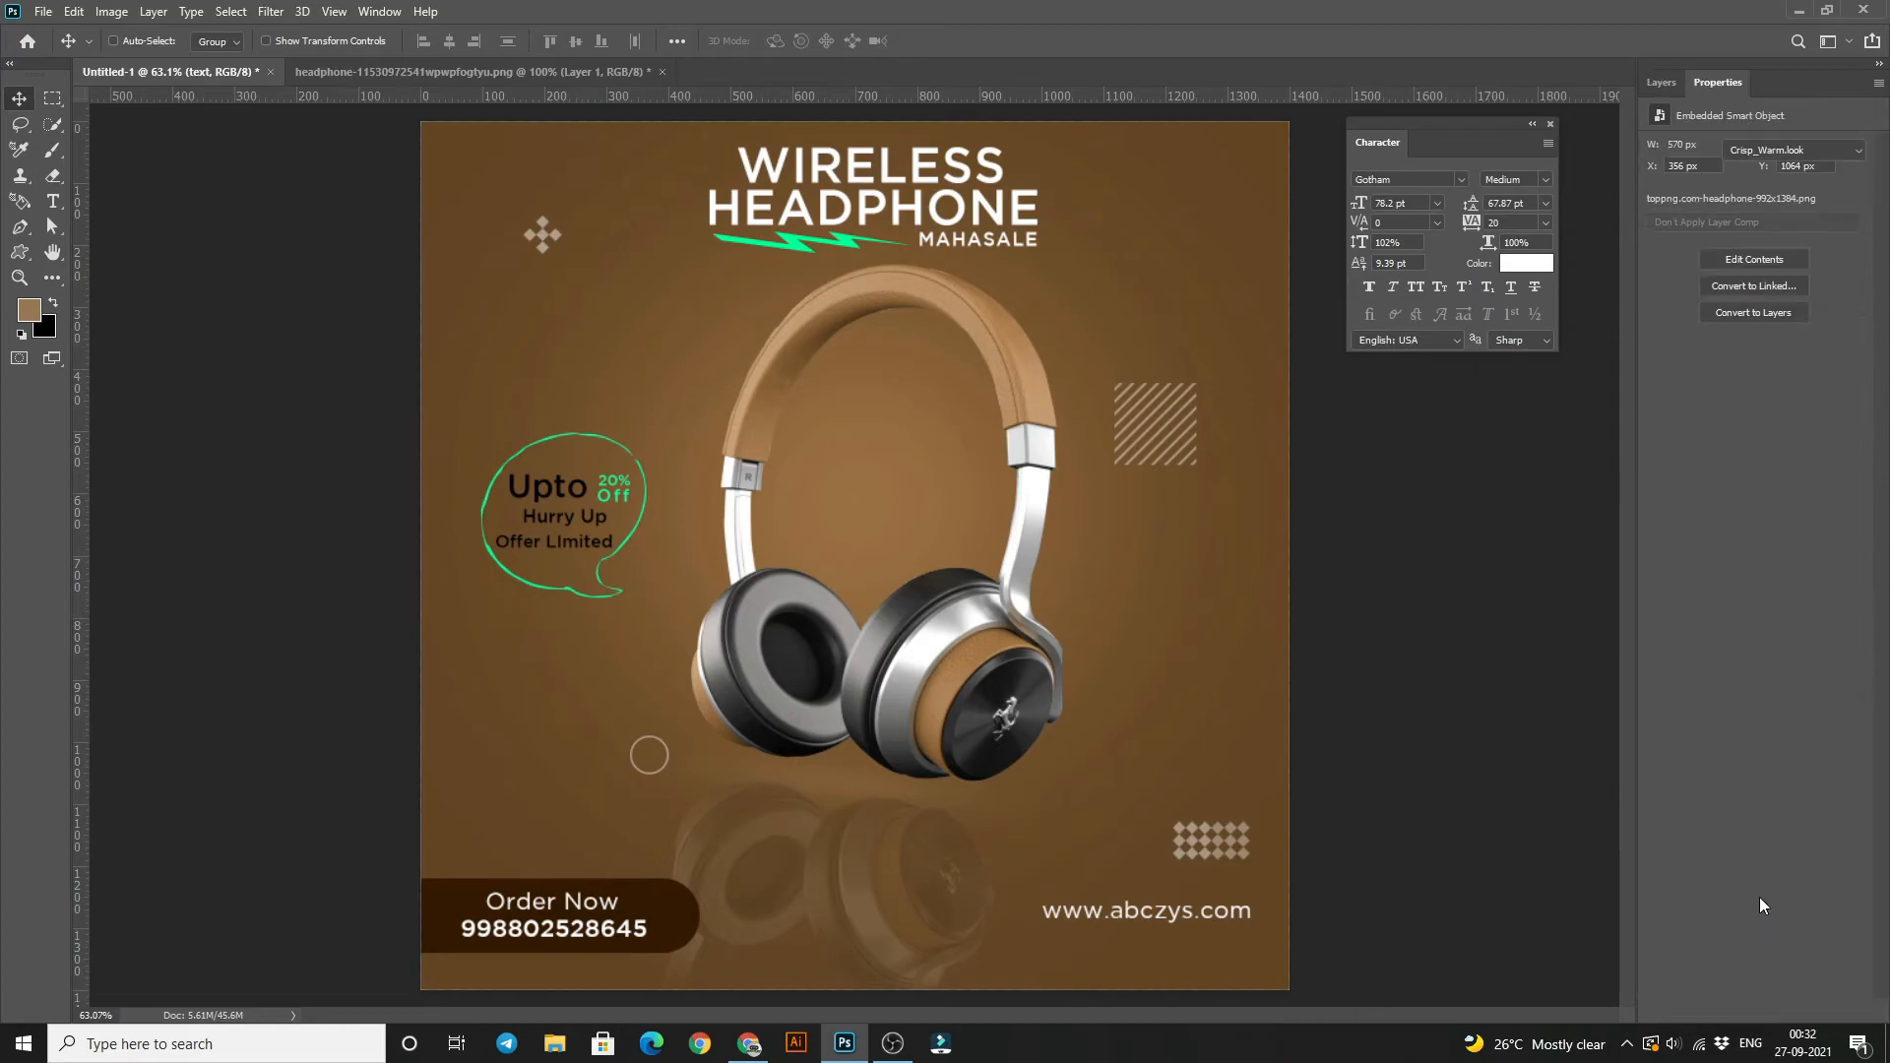
- Try the 3DLUT presets on the new adjustment layer one after another, including 2Strip, Crisp_Winter, FallColors, filmstock_50 and FoggyNight
left_click(1746, 147)
left_click(1736, 233)
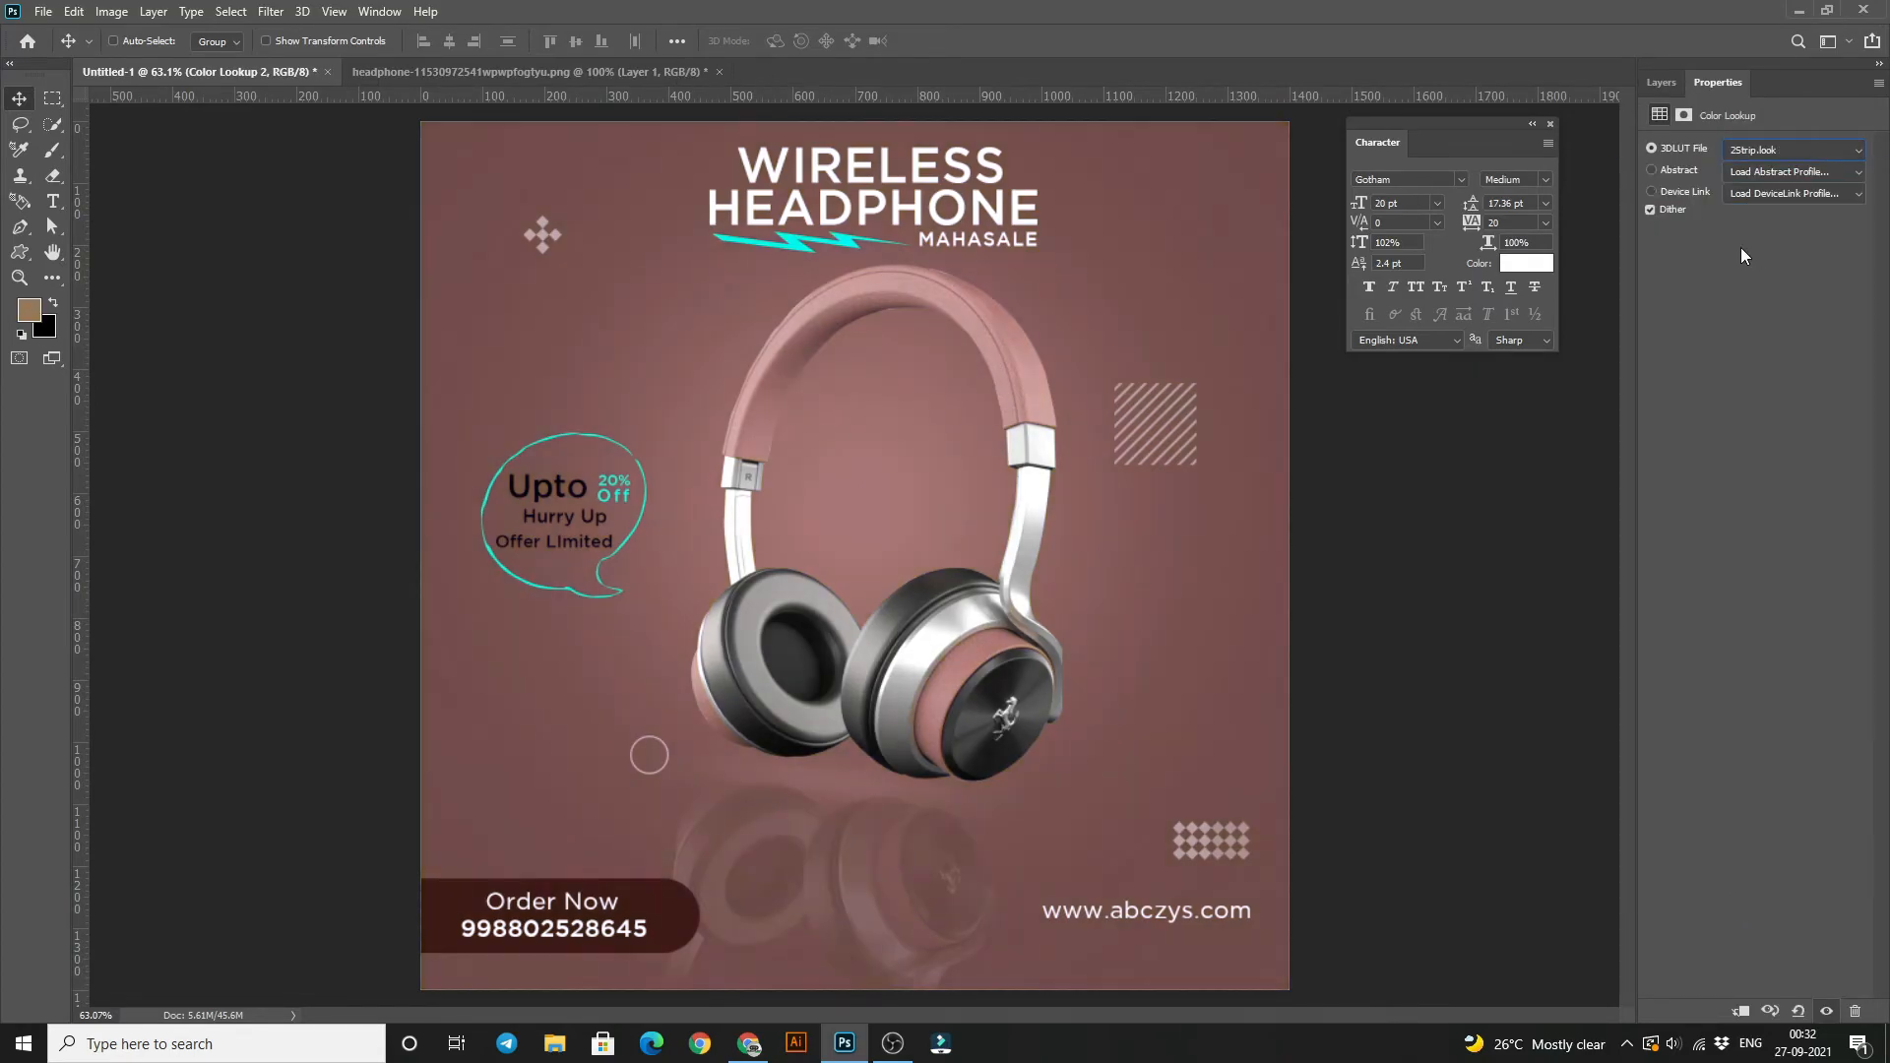
key("Down")
key("Down")
key("Down")
key("Down")
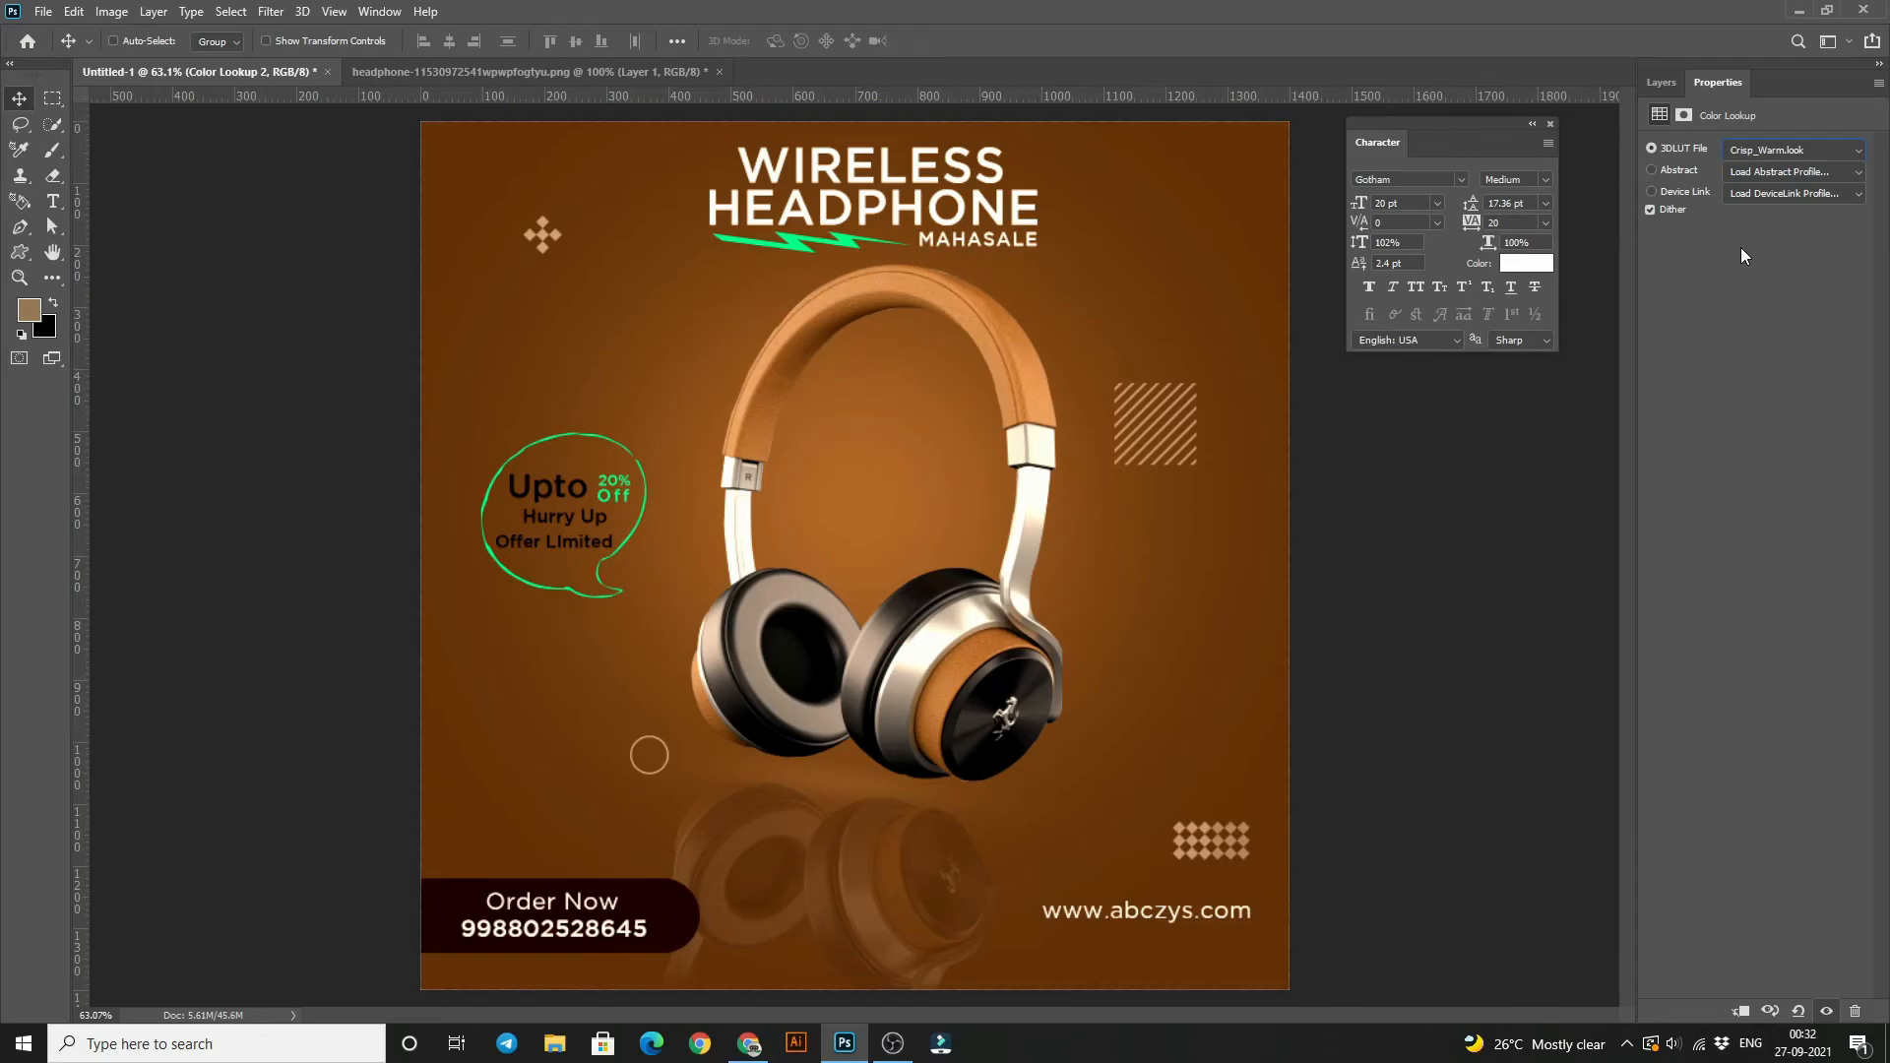
key("Down")
key("Down")
key("Down")
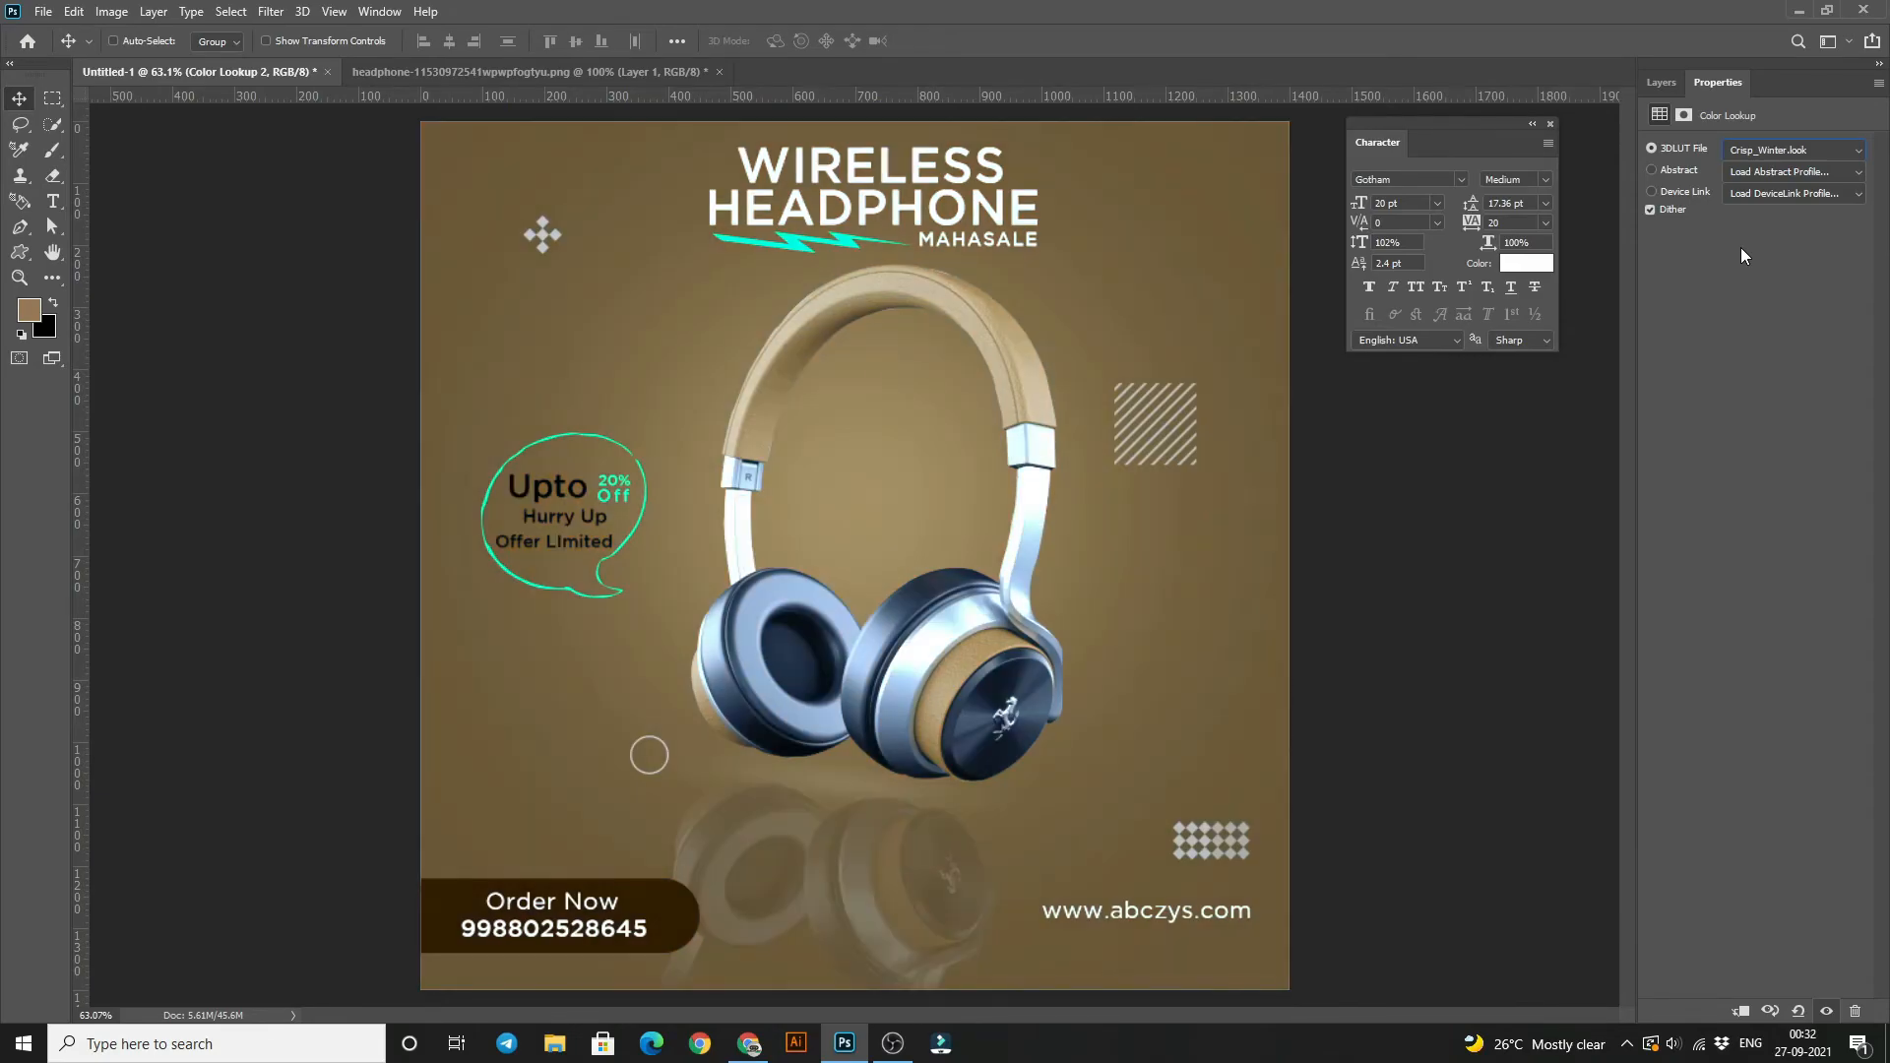
key("Down")
key("Down")
key("Down")
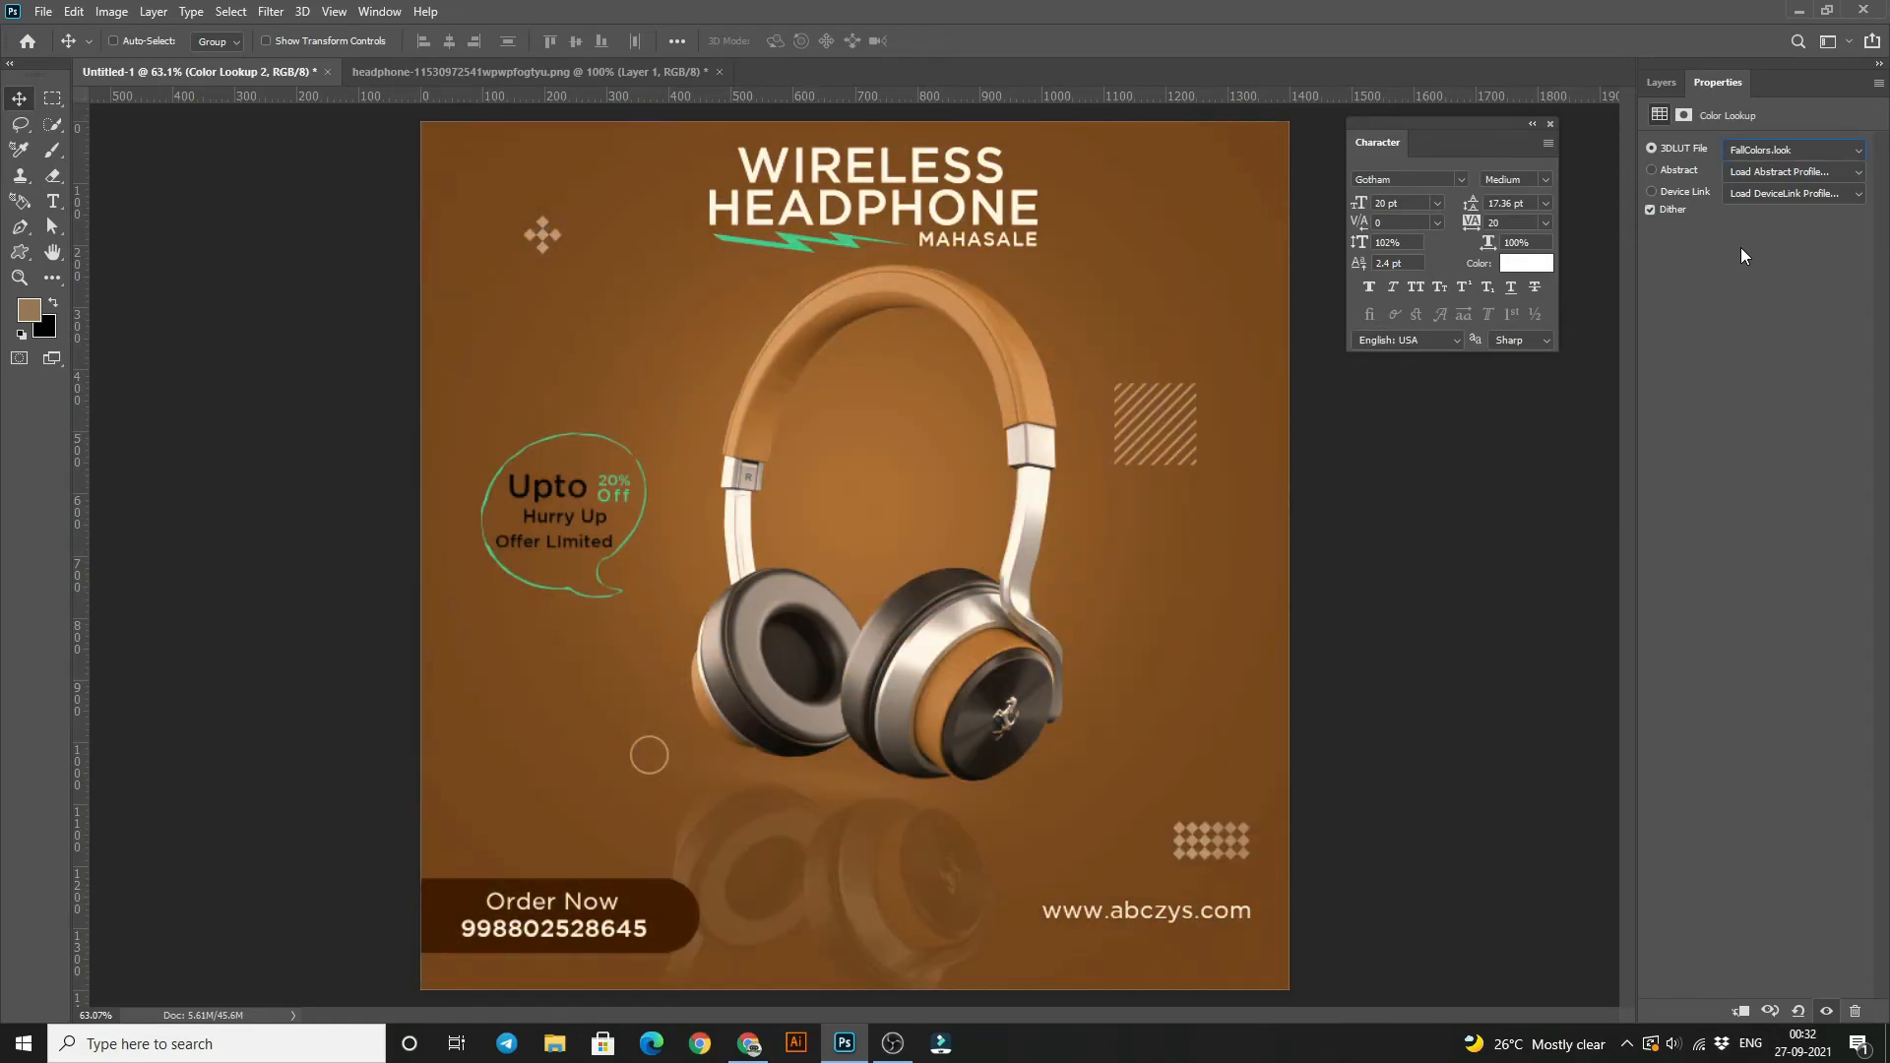
key("Up")
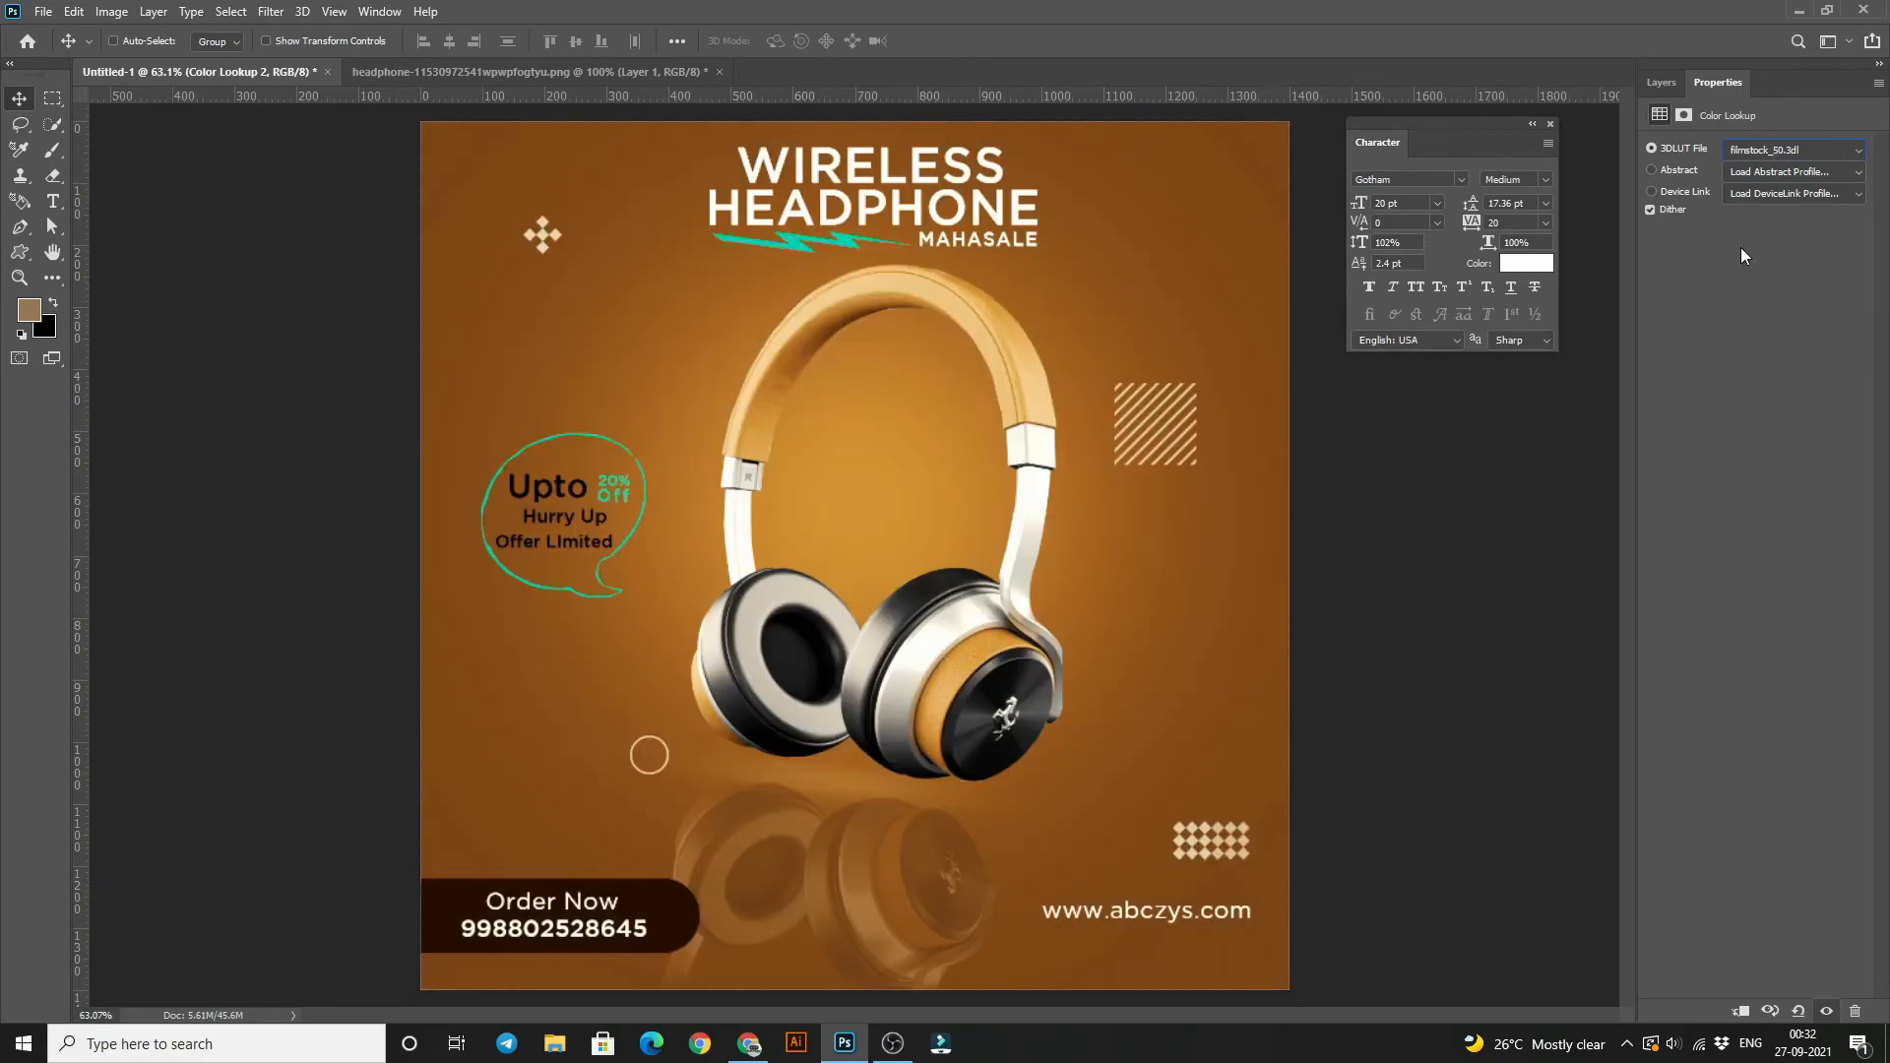
key("Down")
key("Down")
key("Down")
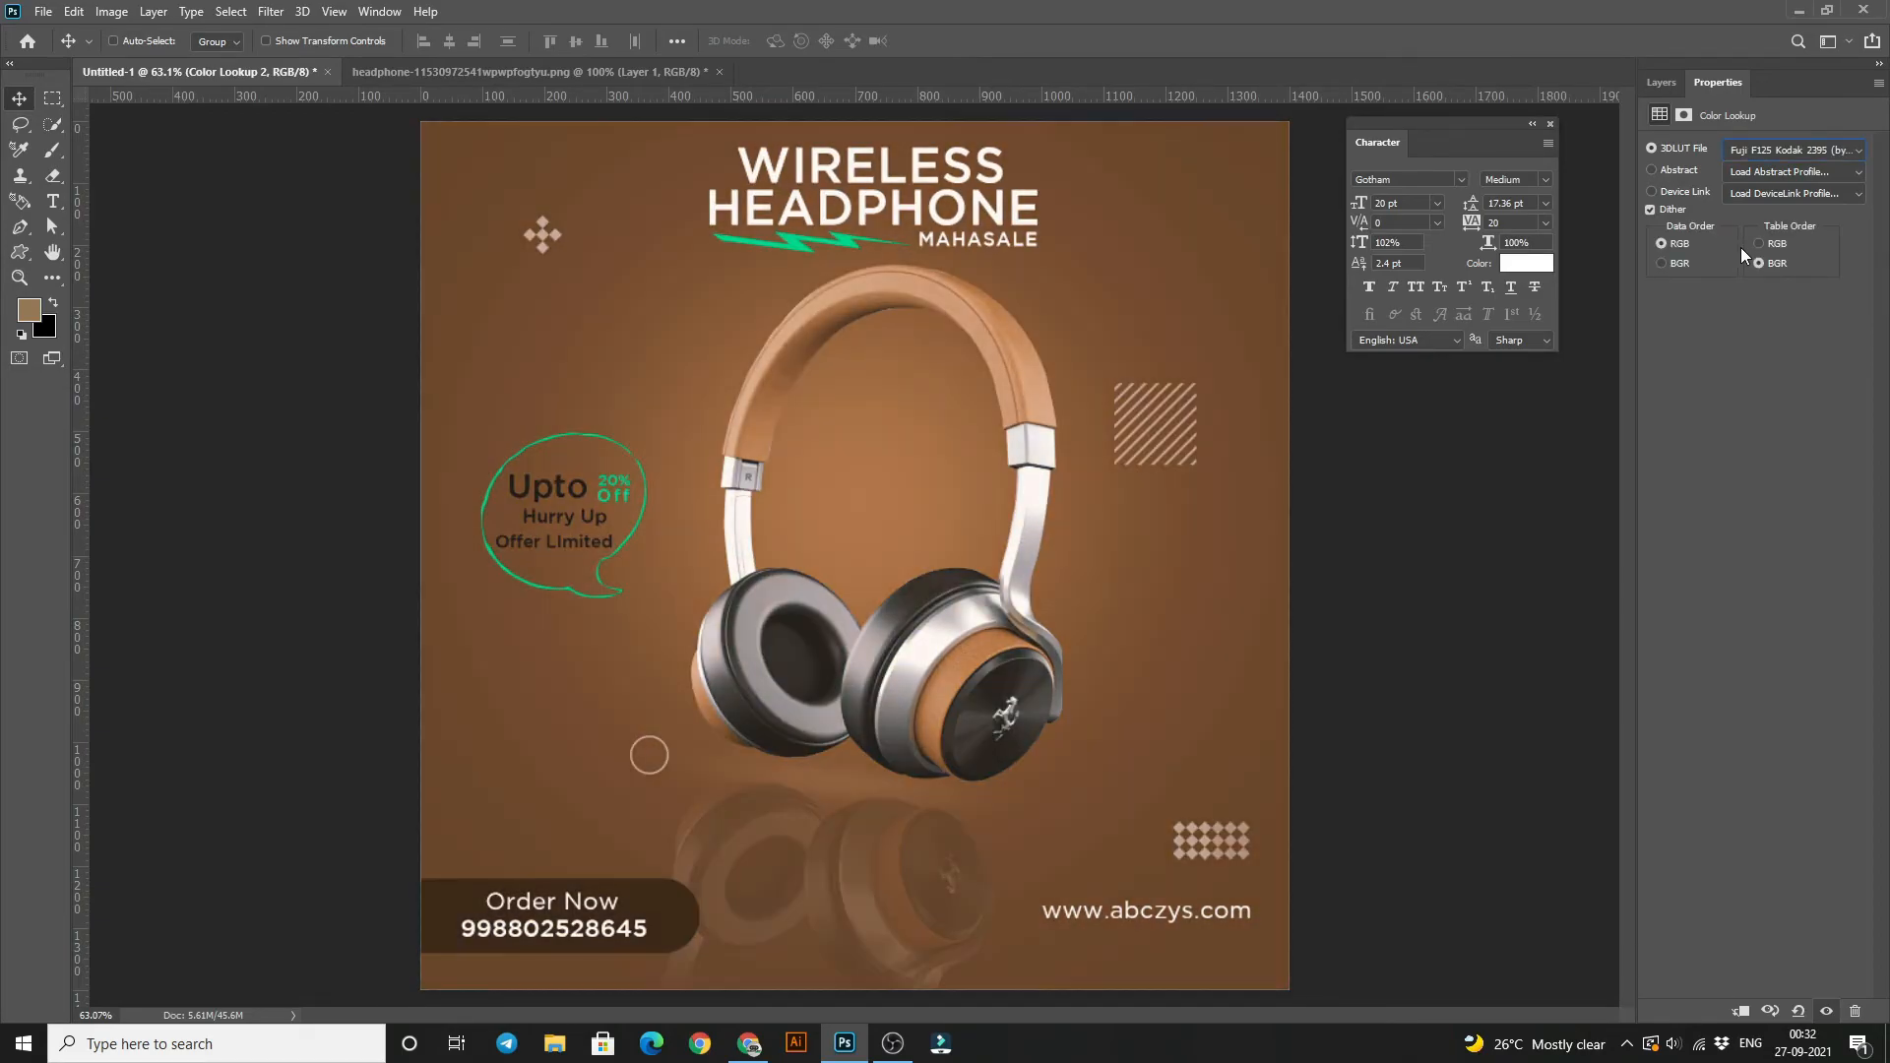
key("Down")
key("Up")
key("Up")
key("Up")
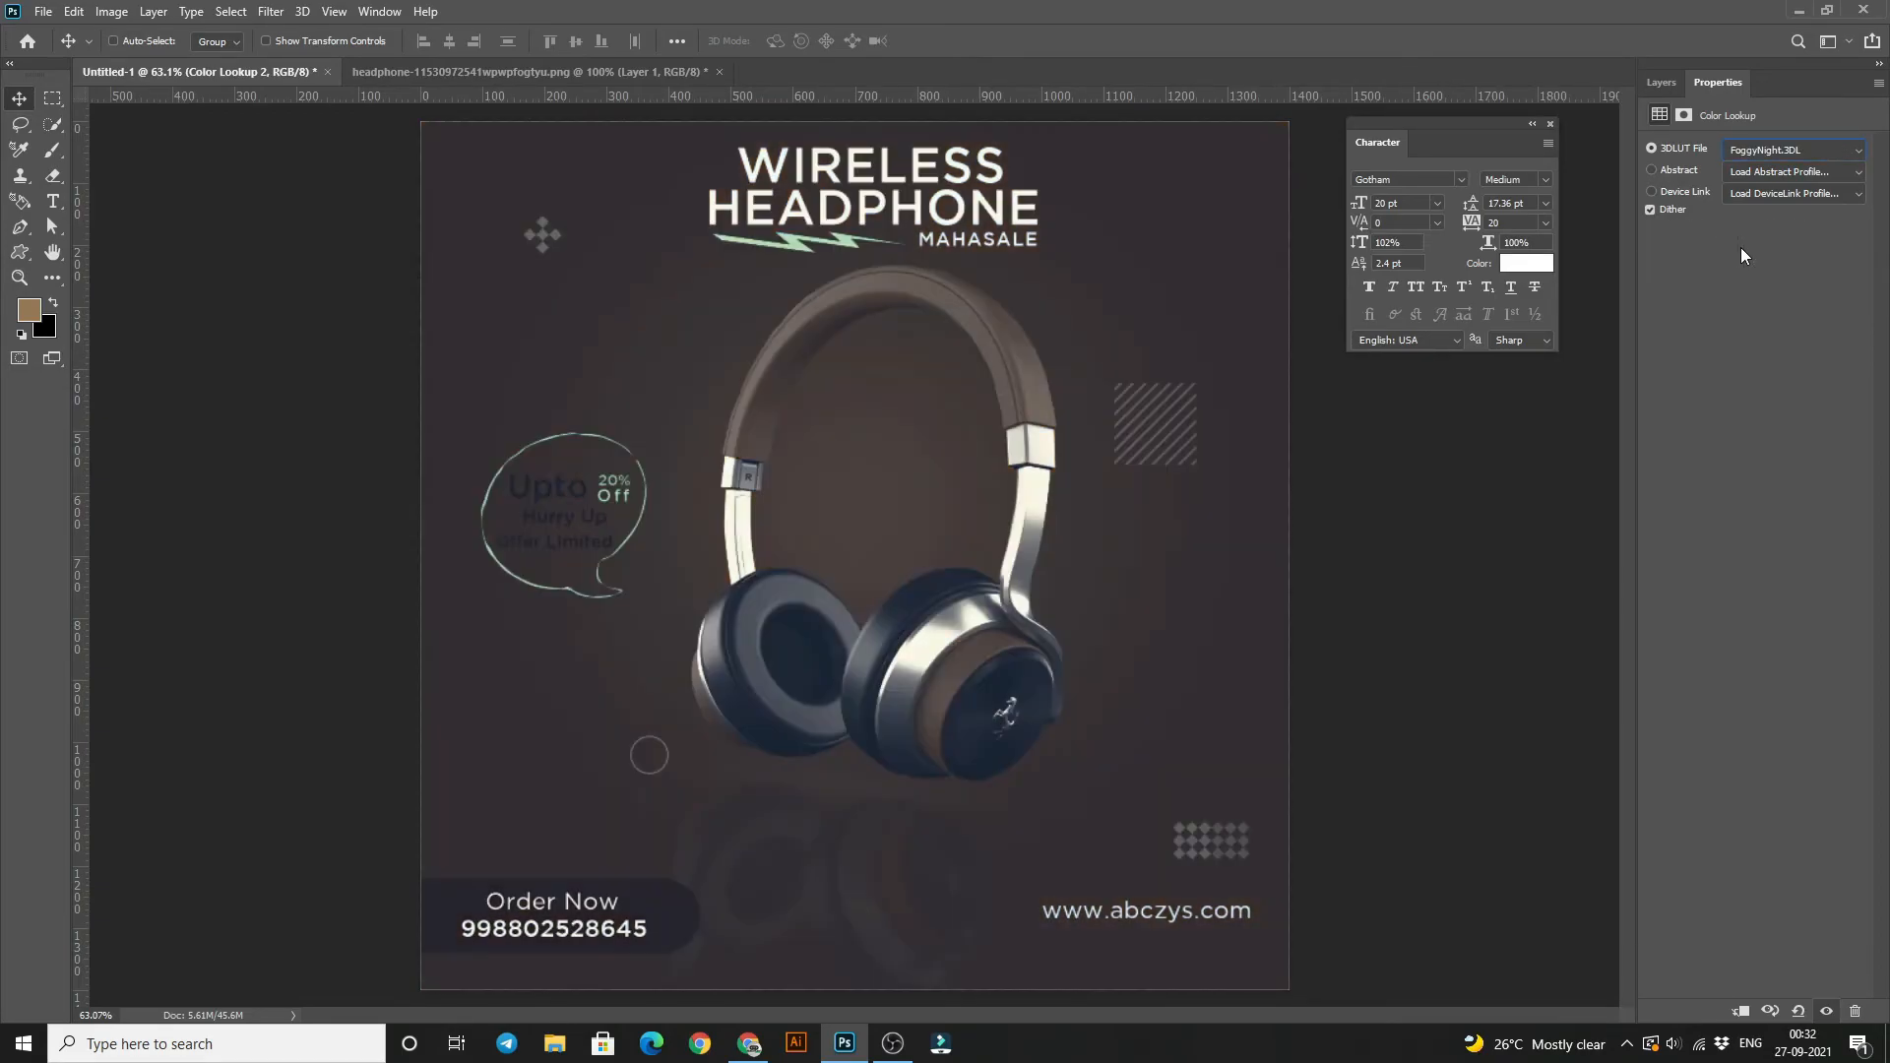
- Set the new adjustment's 3DLUT file to Crisp_Warm.look and delete the old Color Lookup 1 layer
left_click(1845, 150)
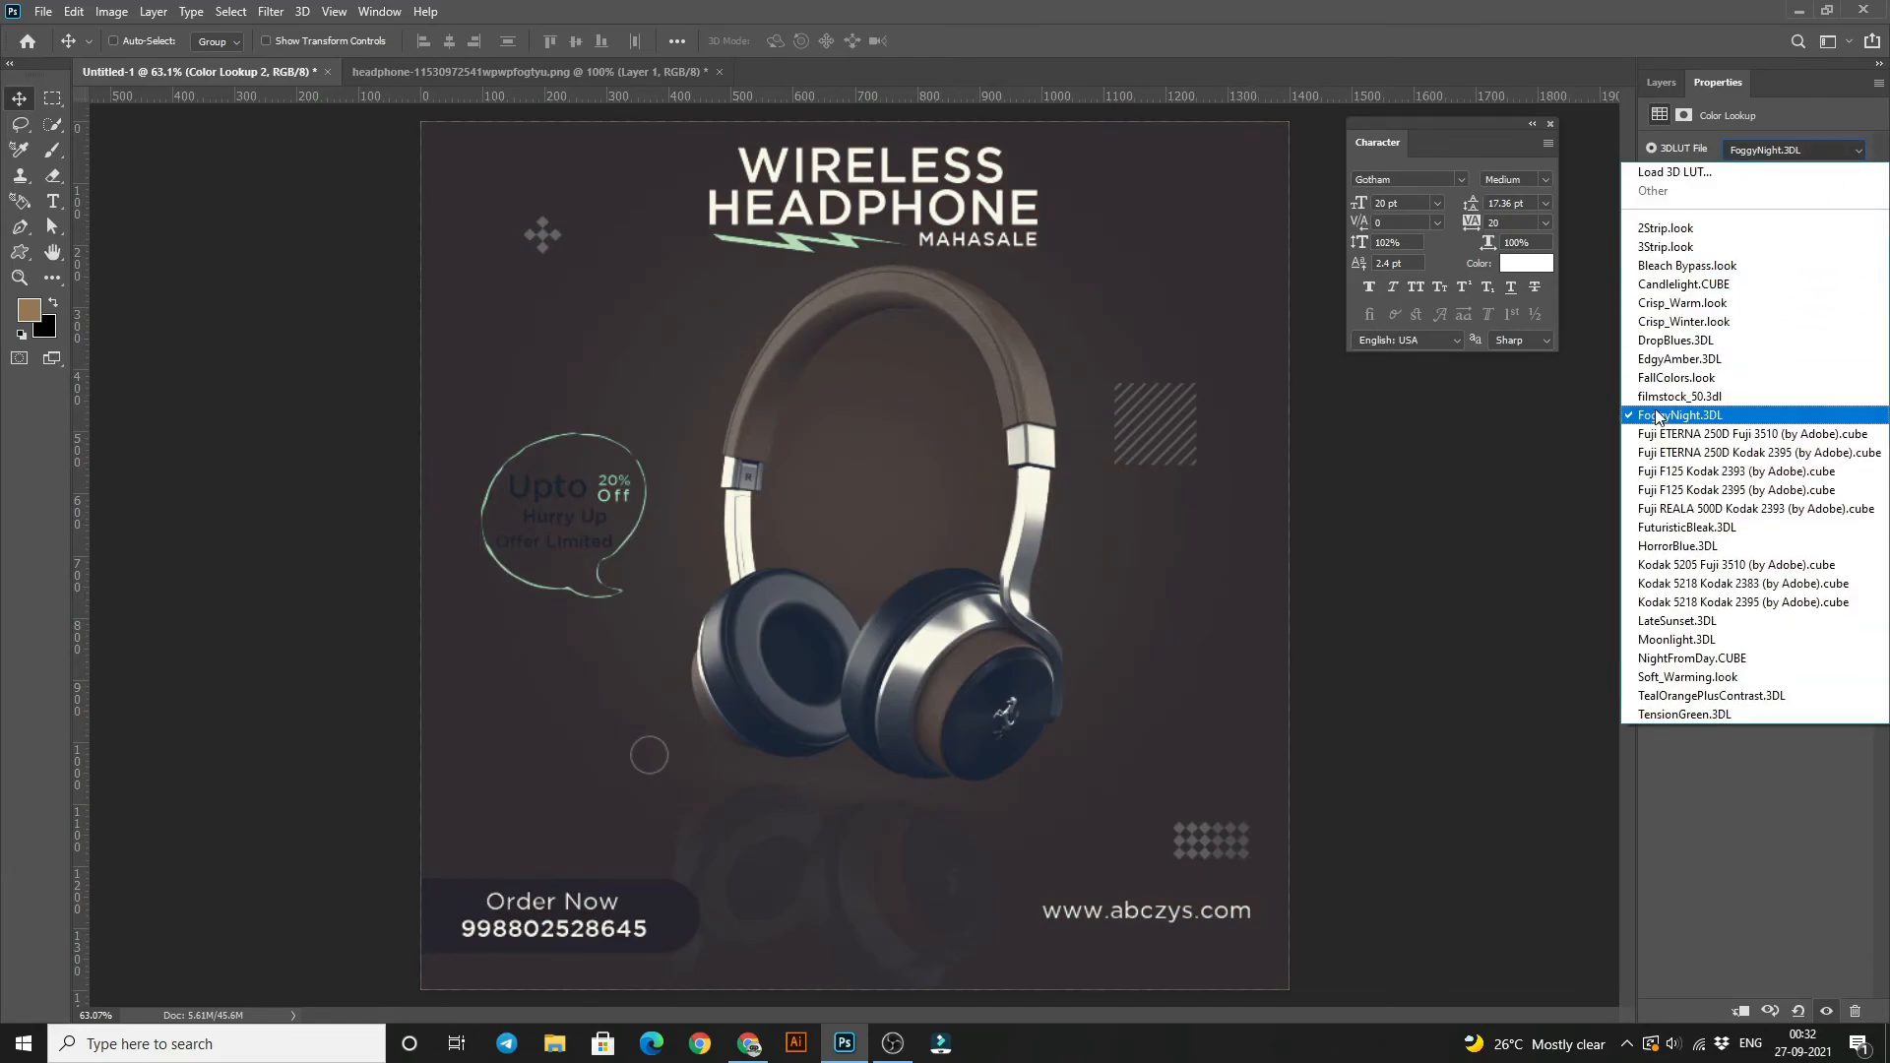
left_click(1678, 303)
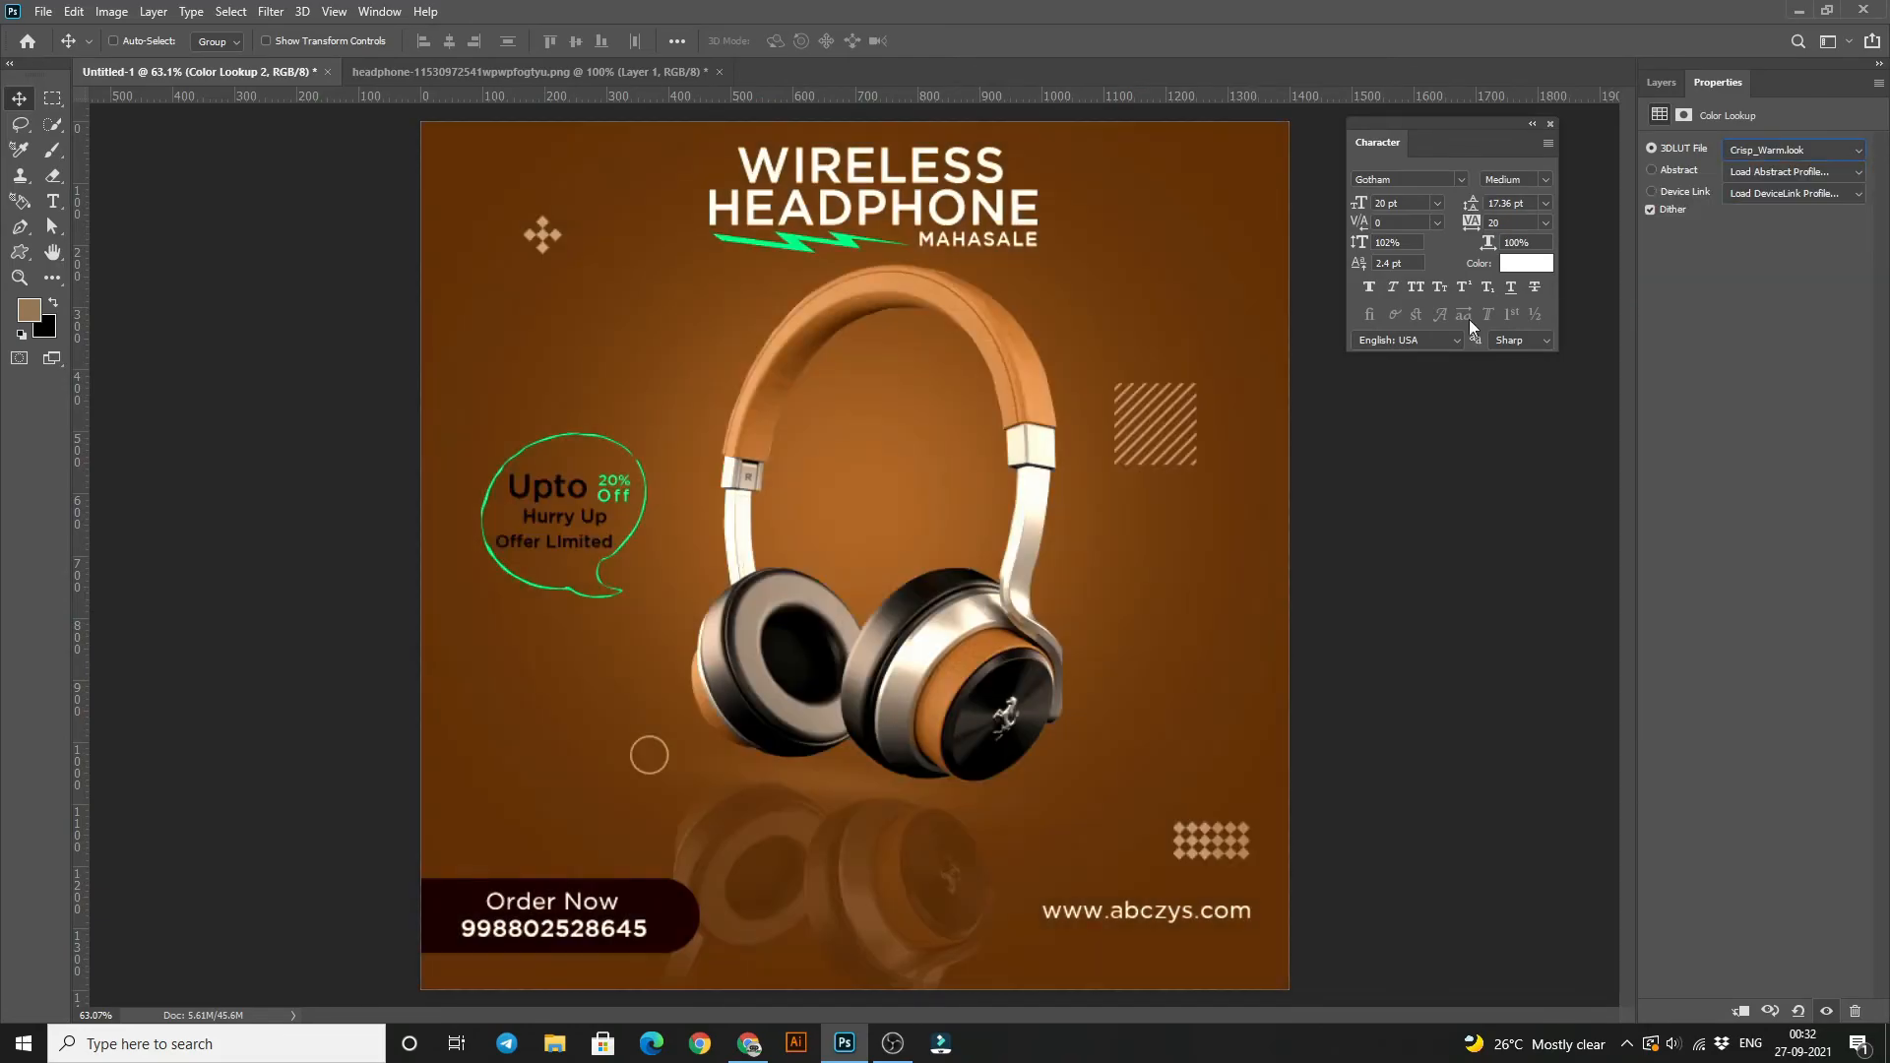
left_click(1661, 82)
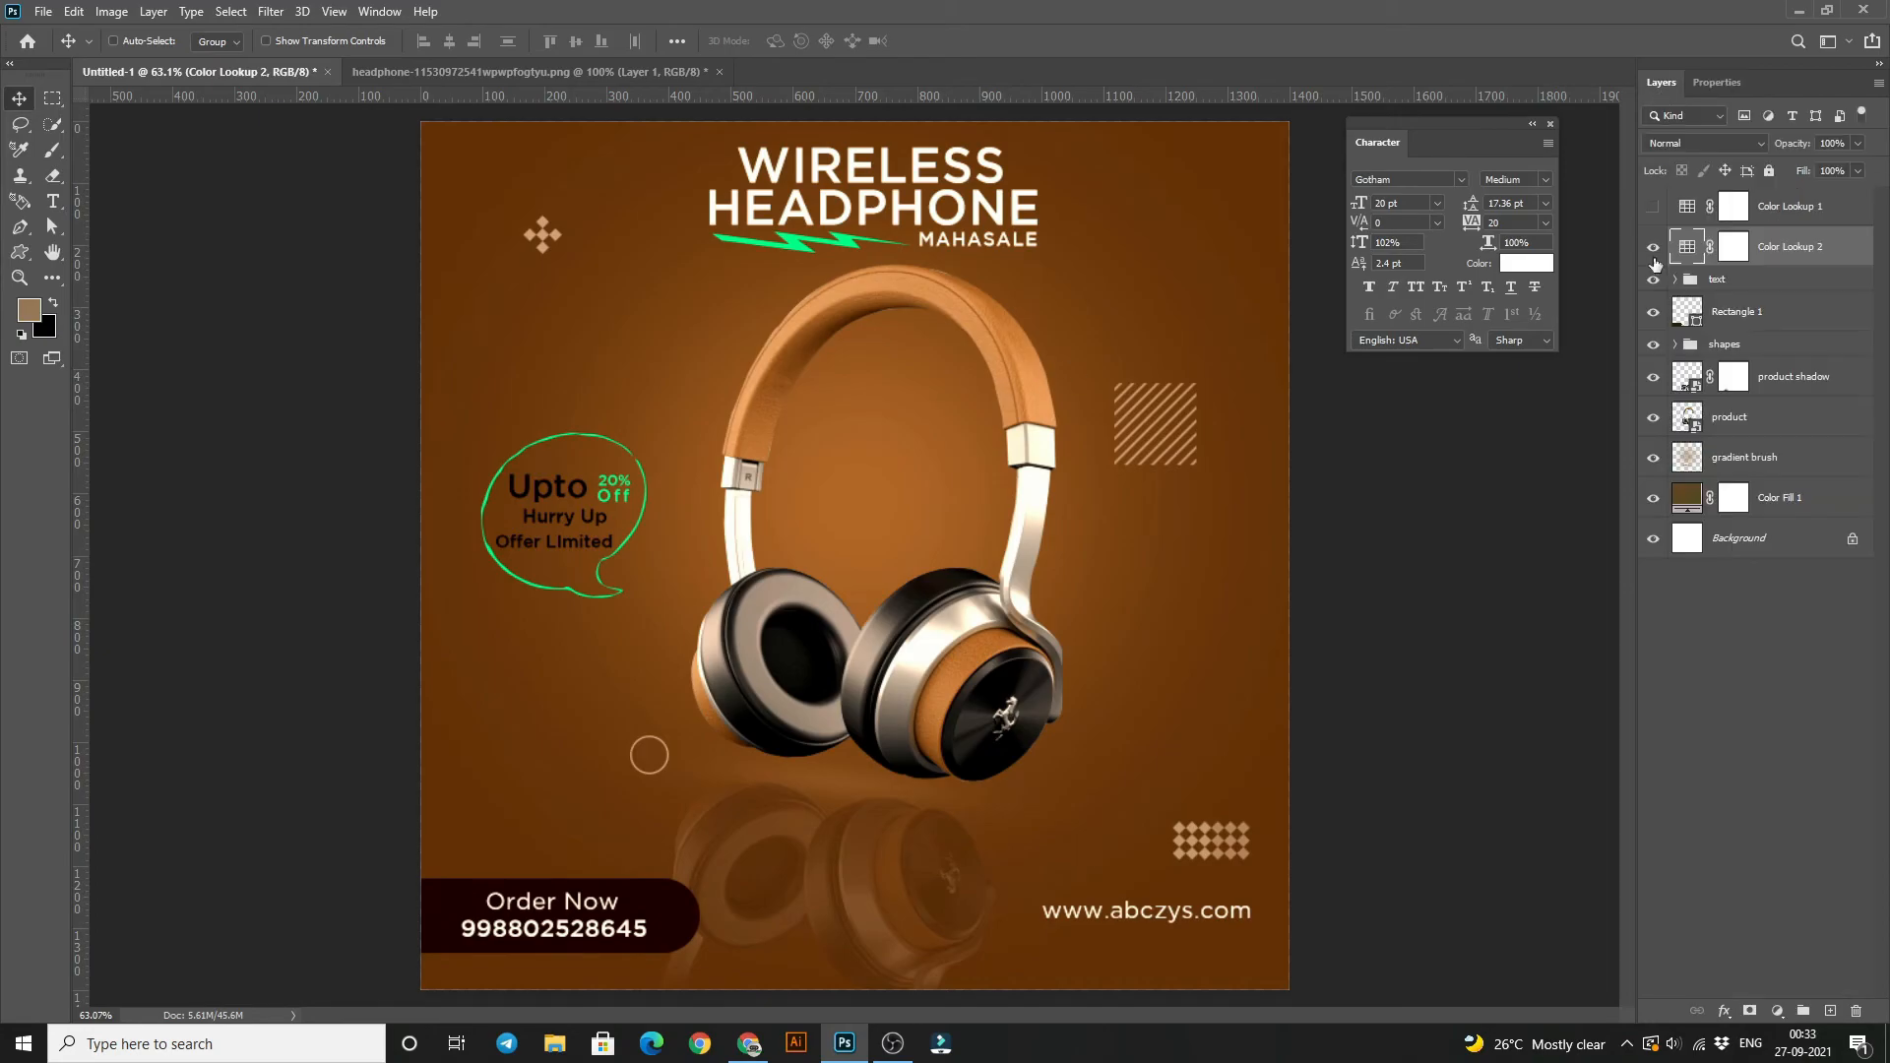
left_click(1758, 209)
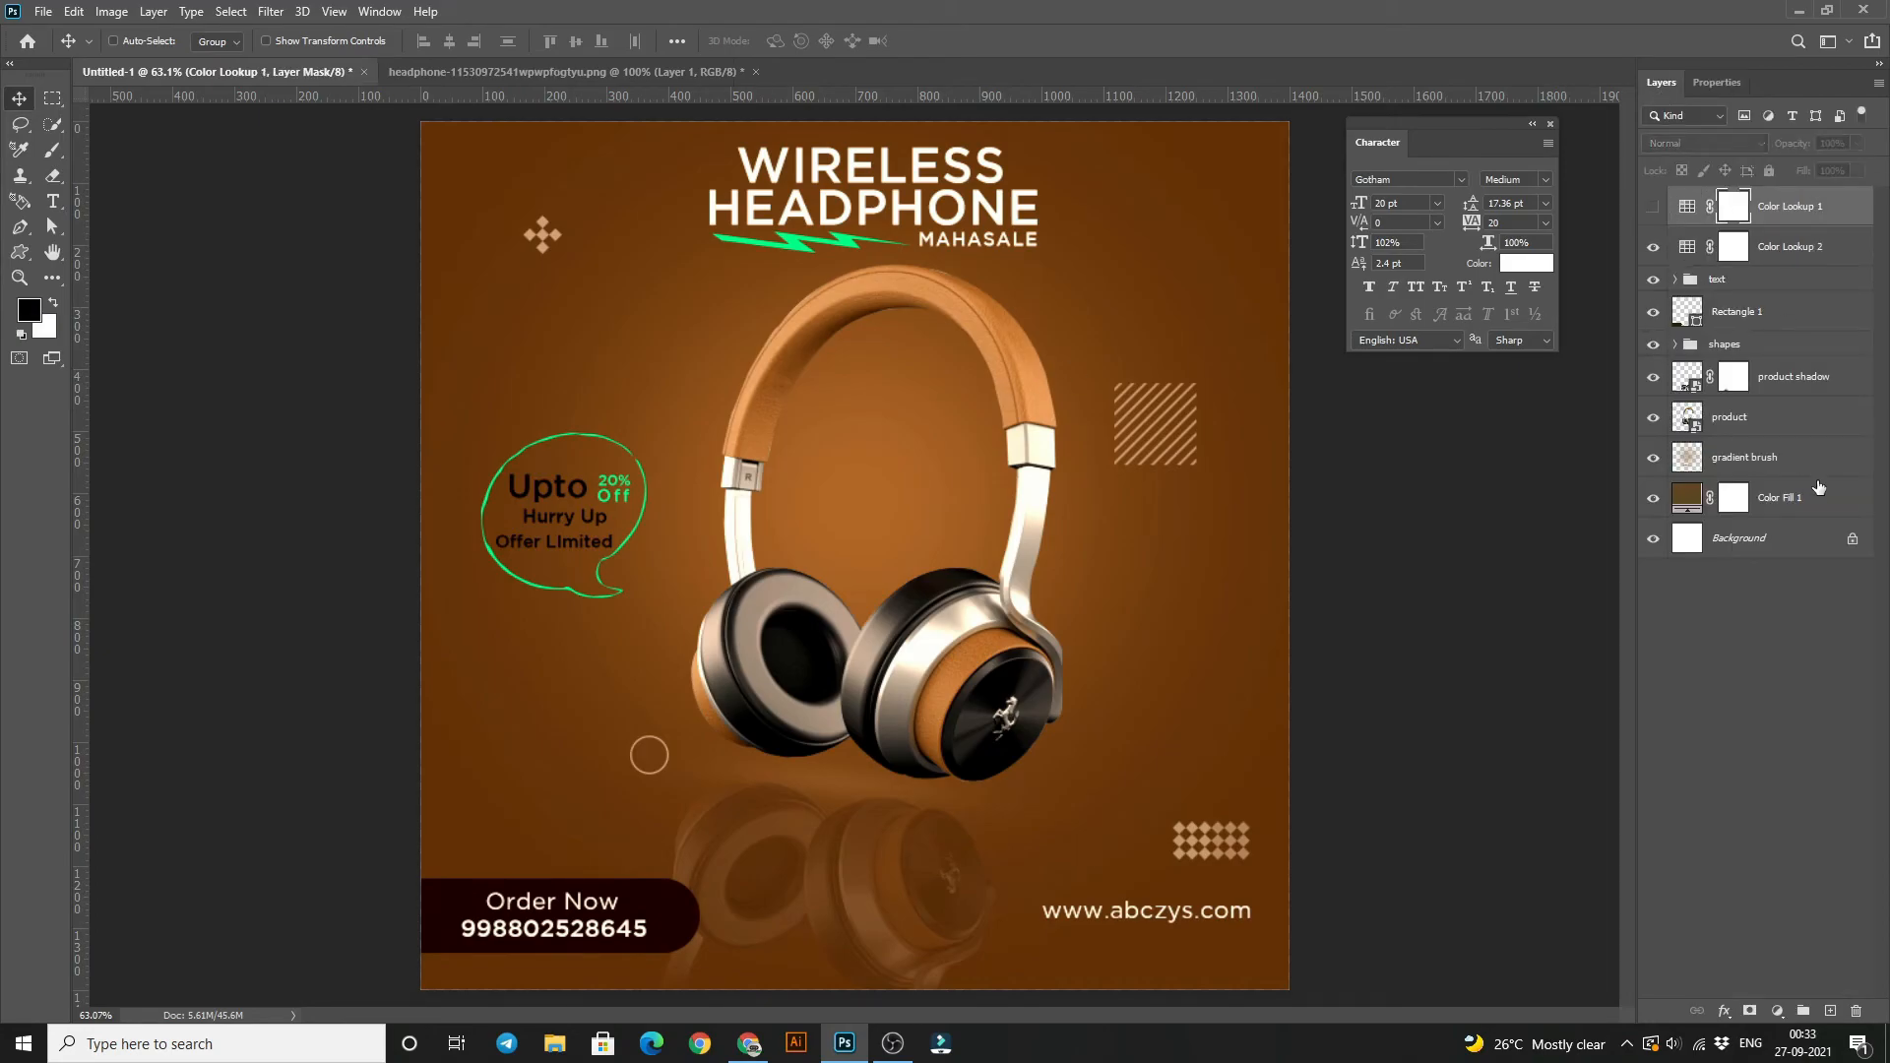
left_click(1855, 1011)
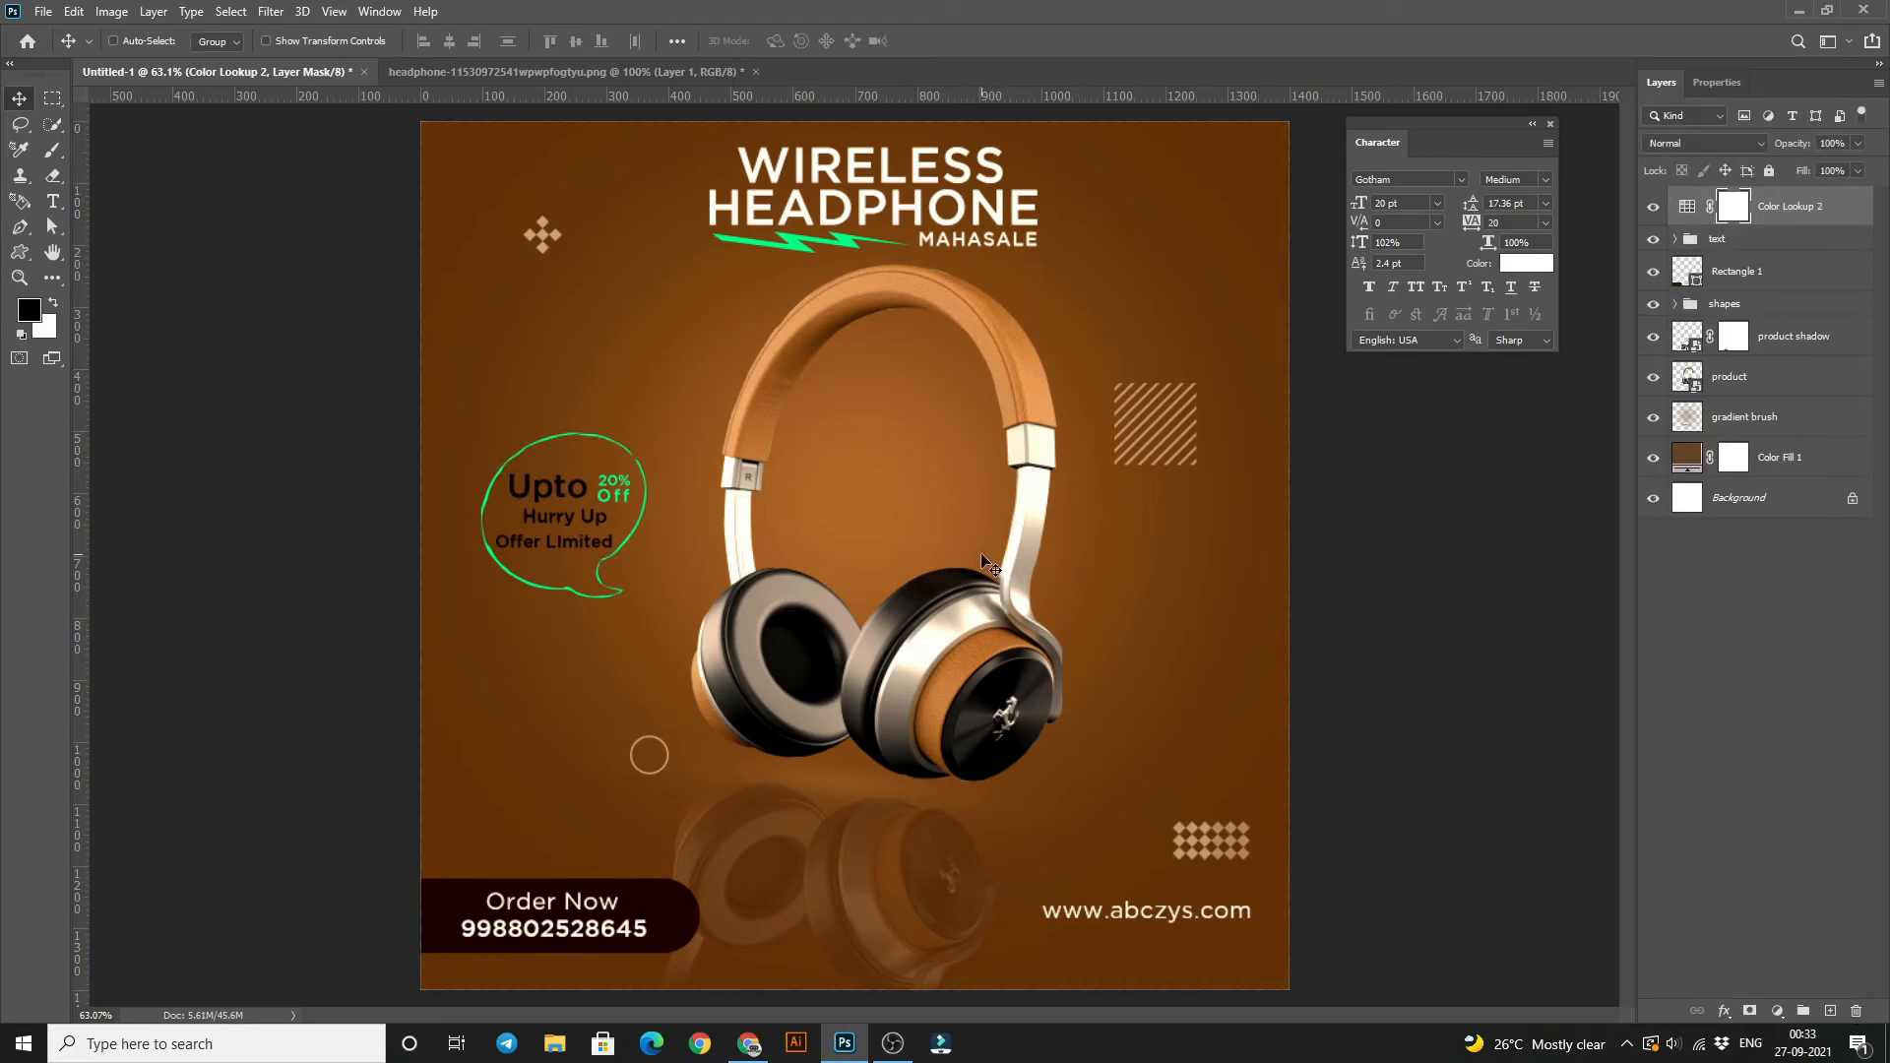
key("z")
left_click_drag(890, 502, 1035, 586)
left_click_drag(1223, 615, 1170, 595)
left_click_drag(936, 375, 856, 433)
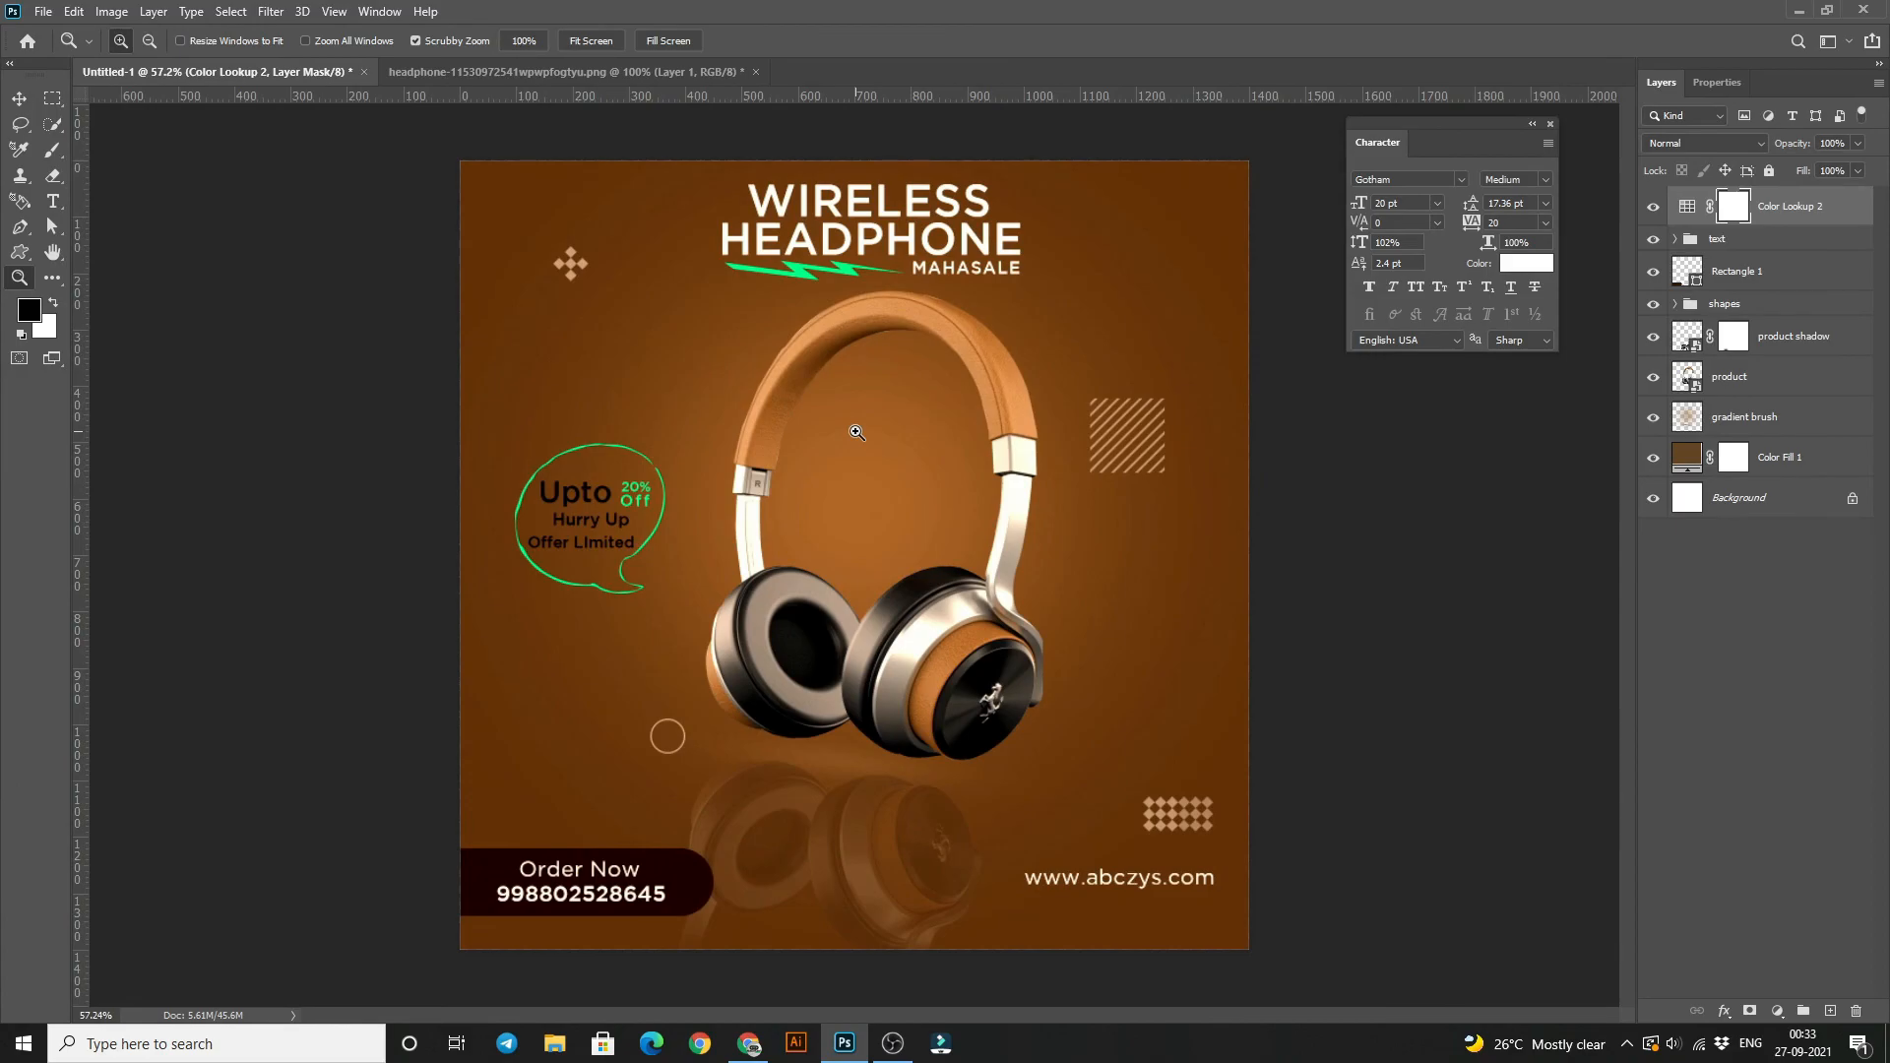
left_click(19, 98)
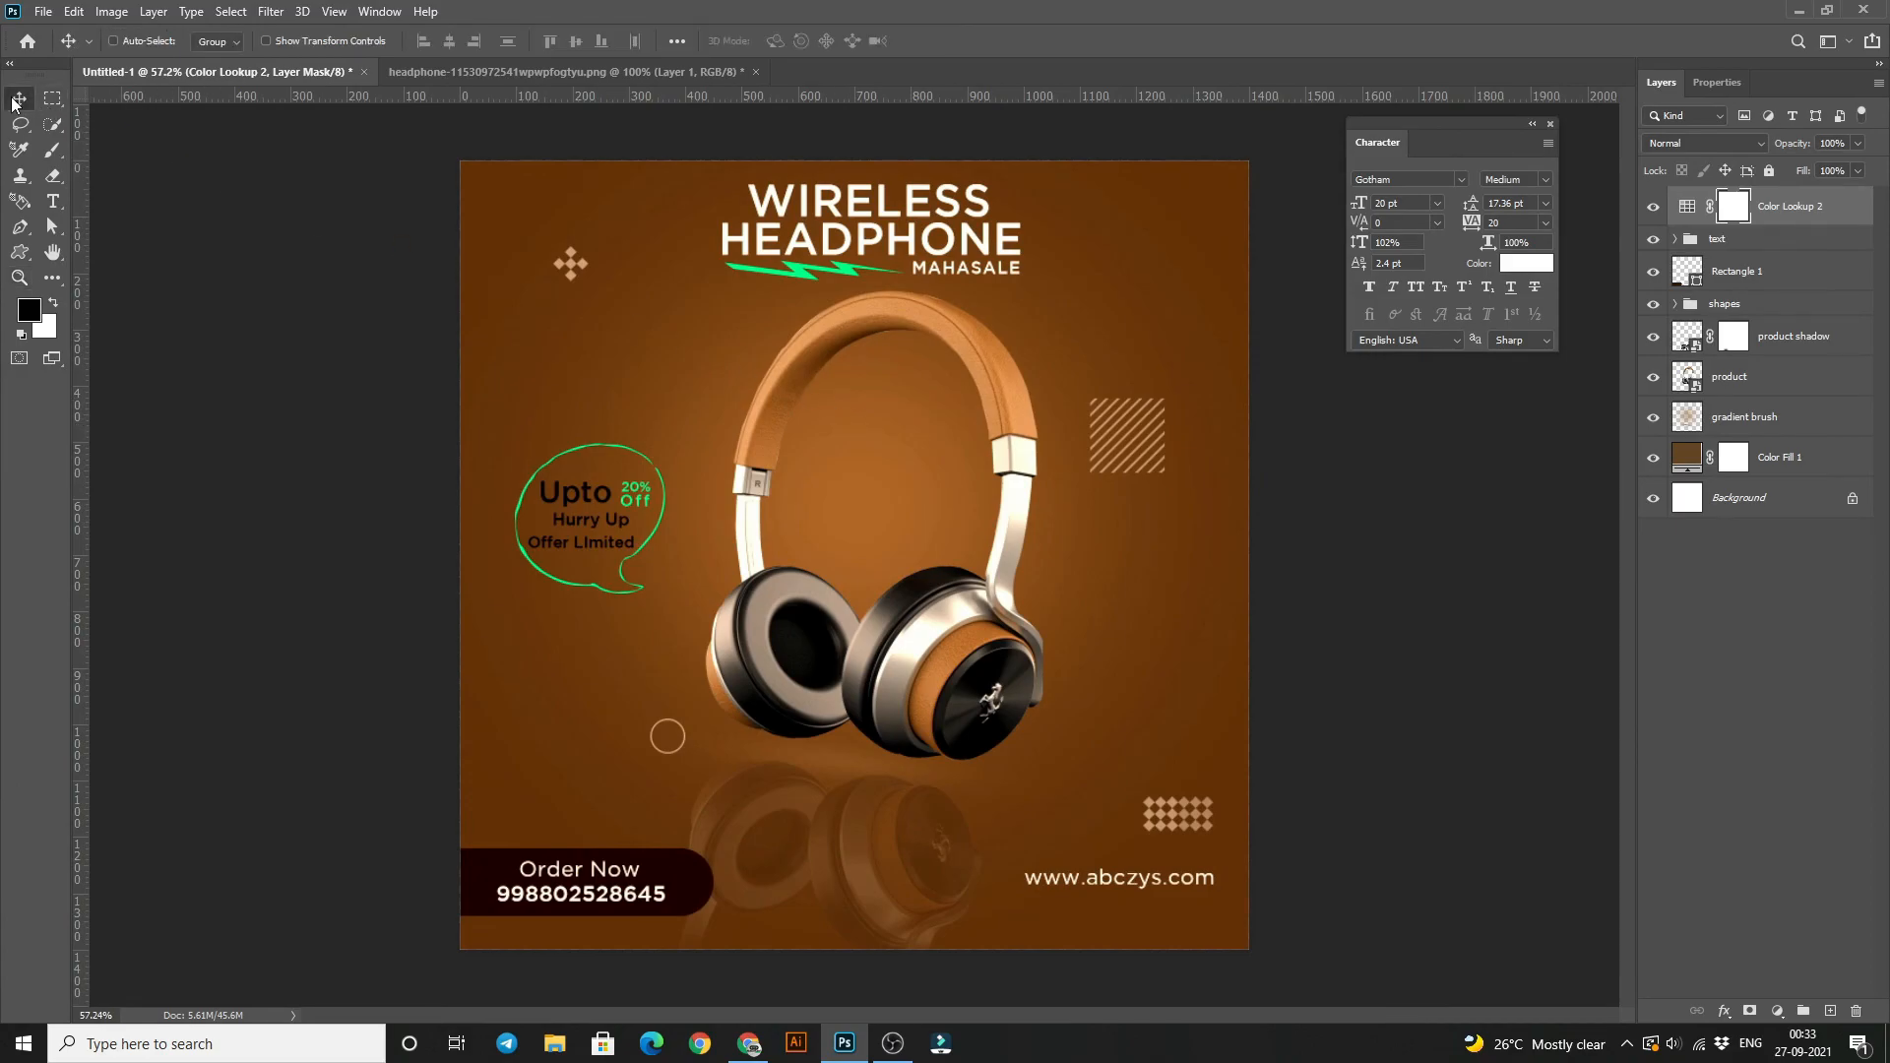